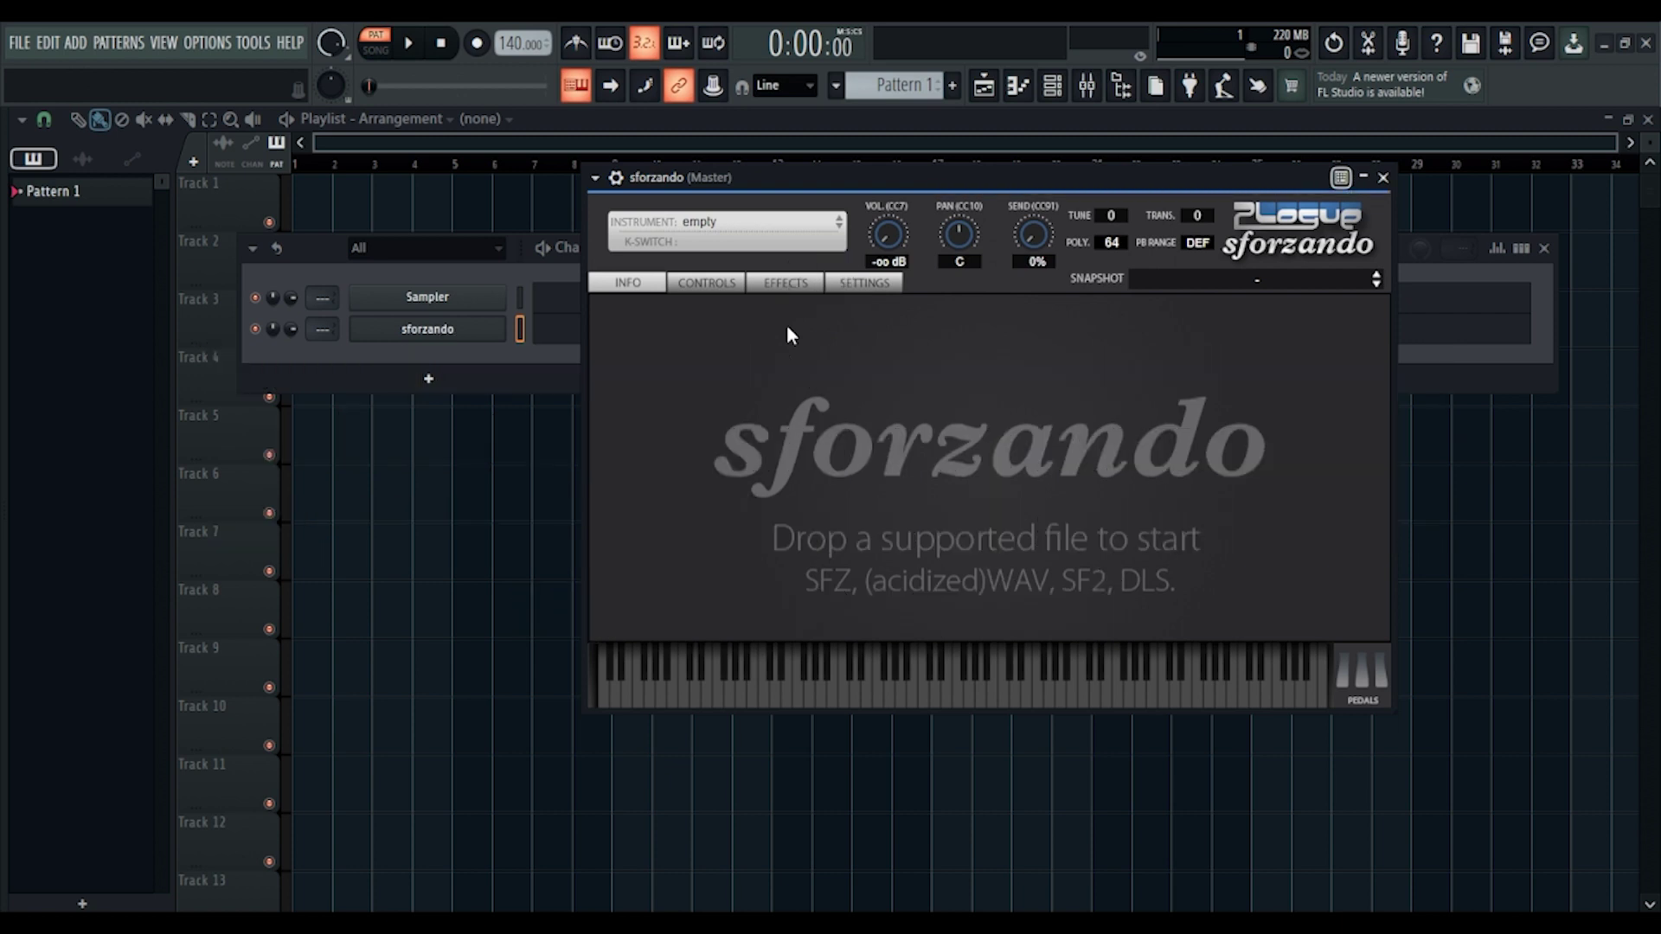
- Load the black guitar soundfont 02-black_keyswitch.sfz into sforzando and audition a note
left_click_drag(834, 179, 802, 177)
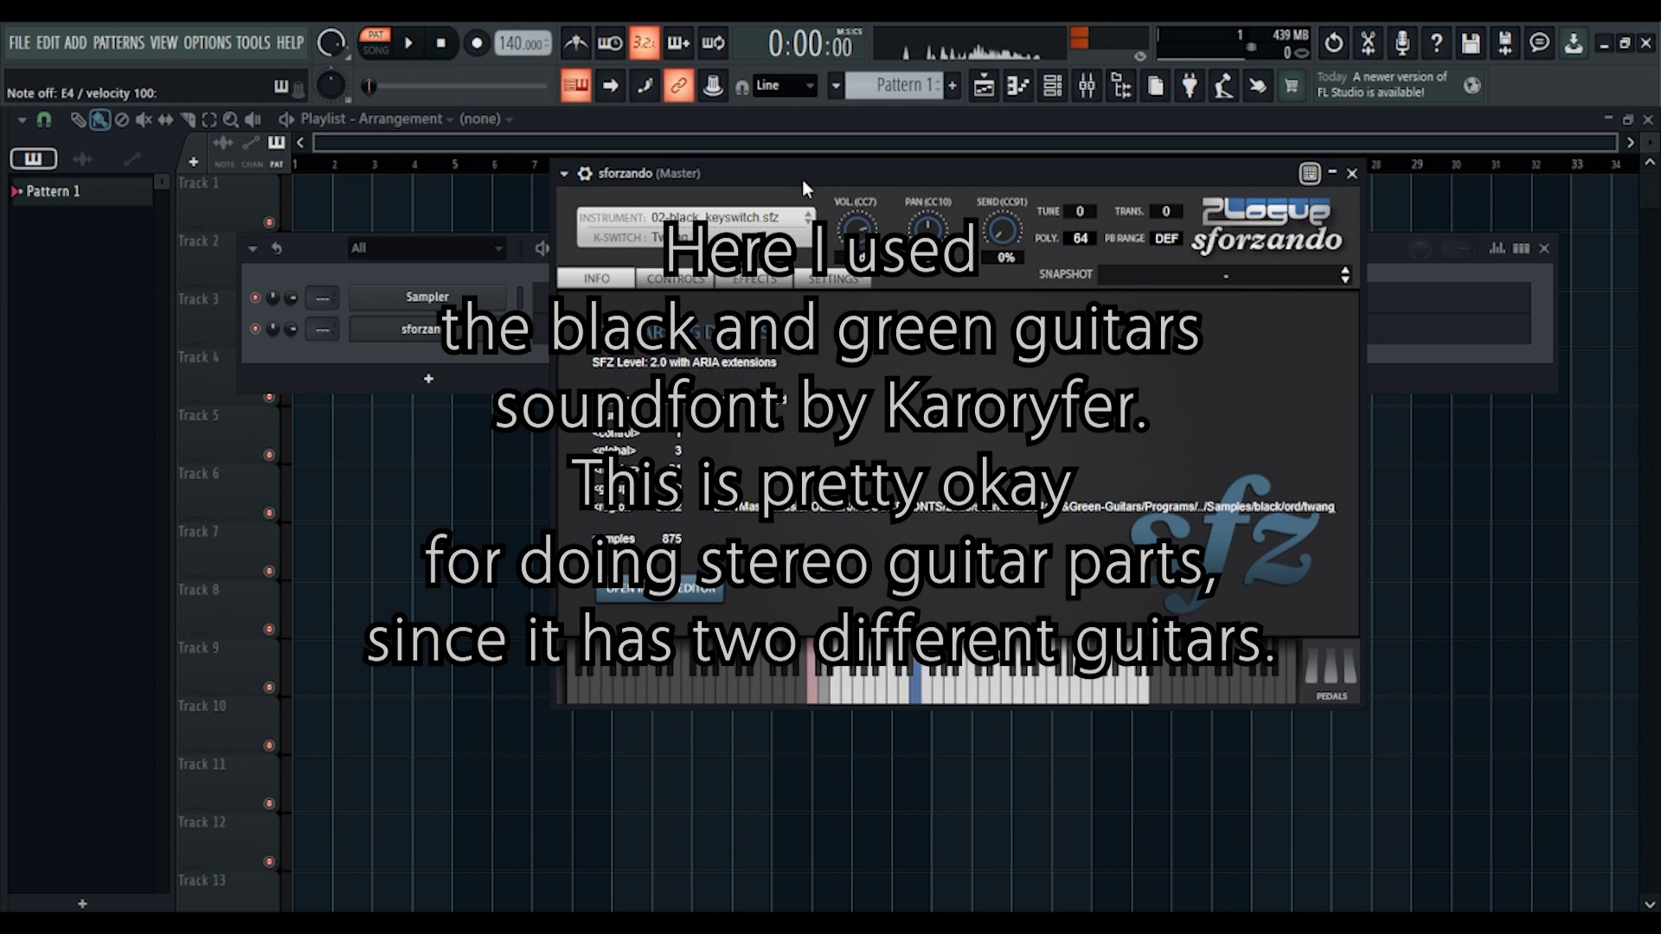
left_click(842, 683)
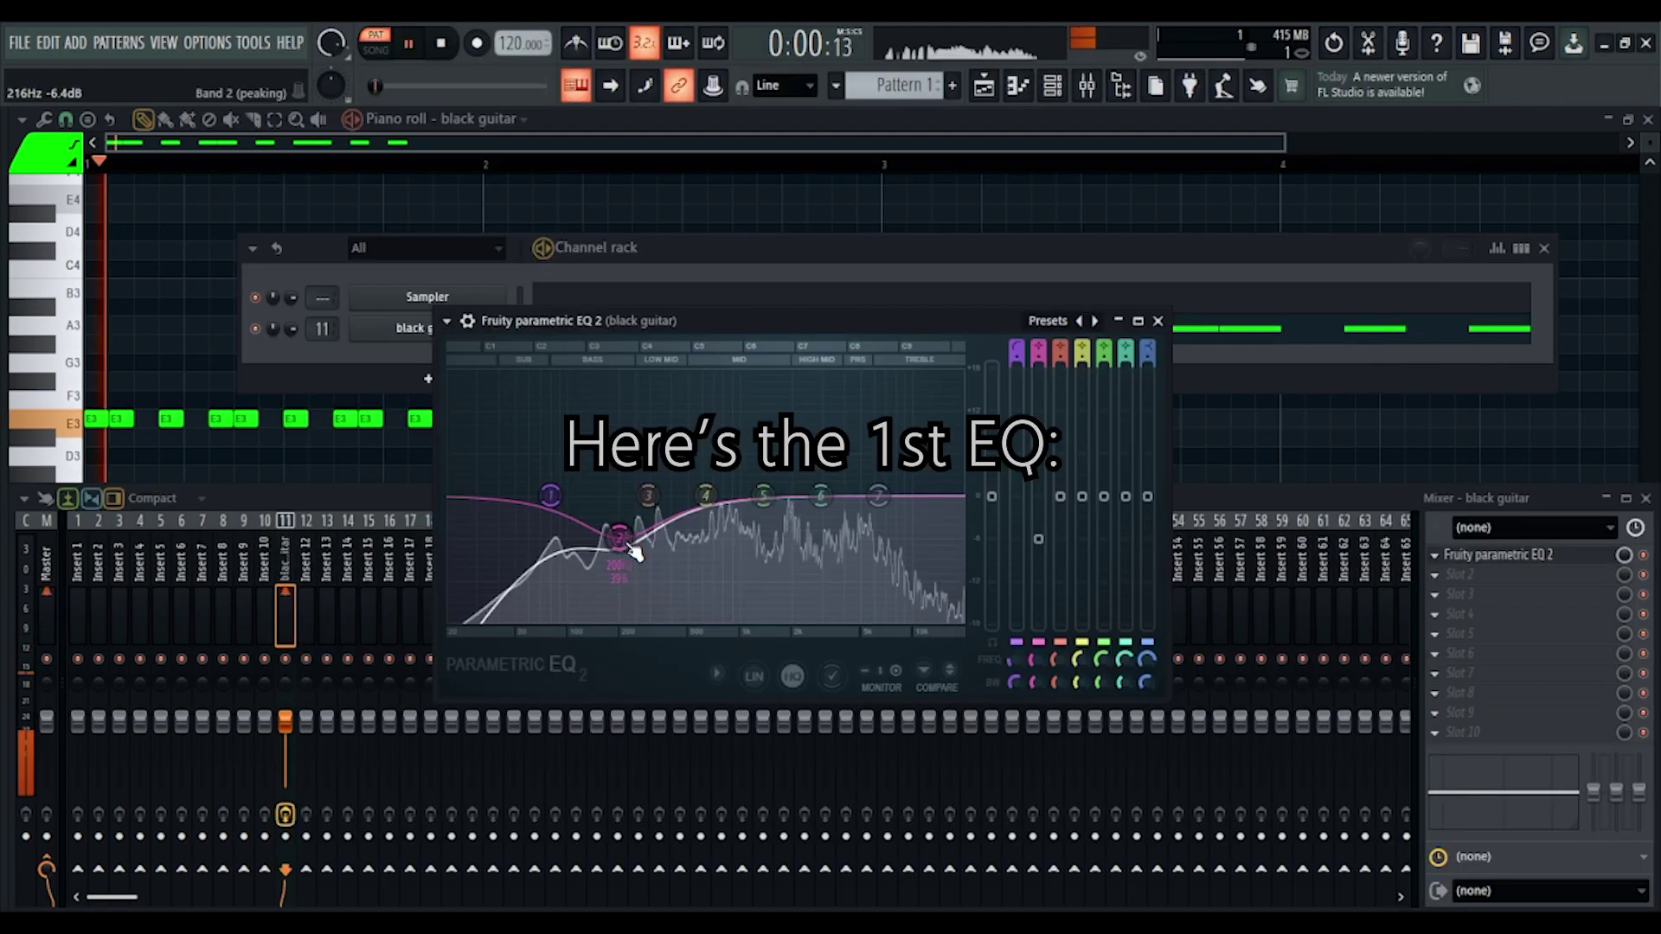
- Dip band 2 of the black guitar's EQ by 6 dB at 200 Hz and tune the high-pass band 1
mouse_move(623, 542)
left_mouse_down()
mouse_move(638, 553)
mouse_move(619, 534)
left_mouse_up()
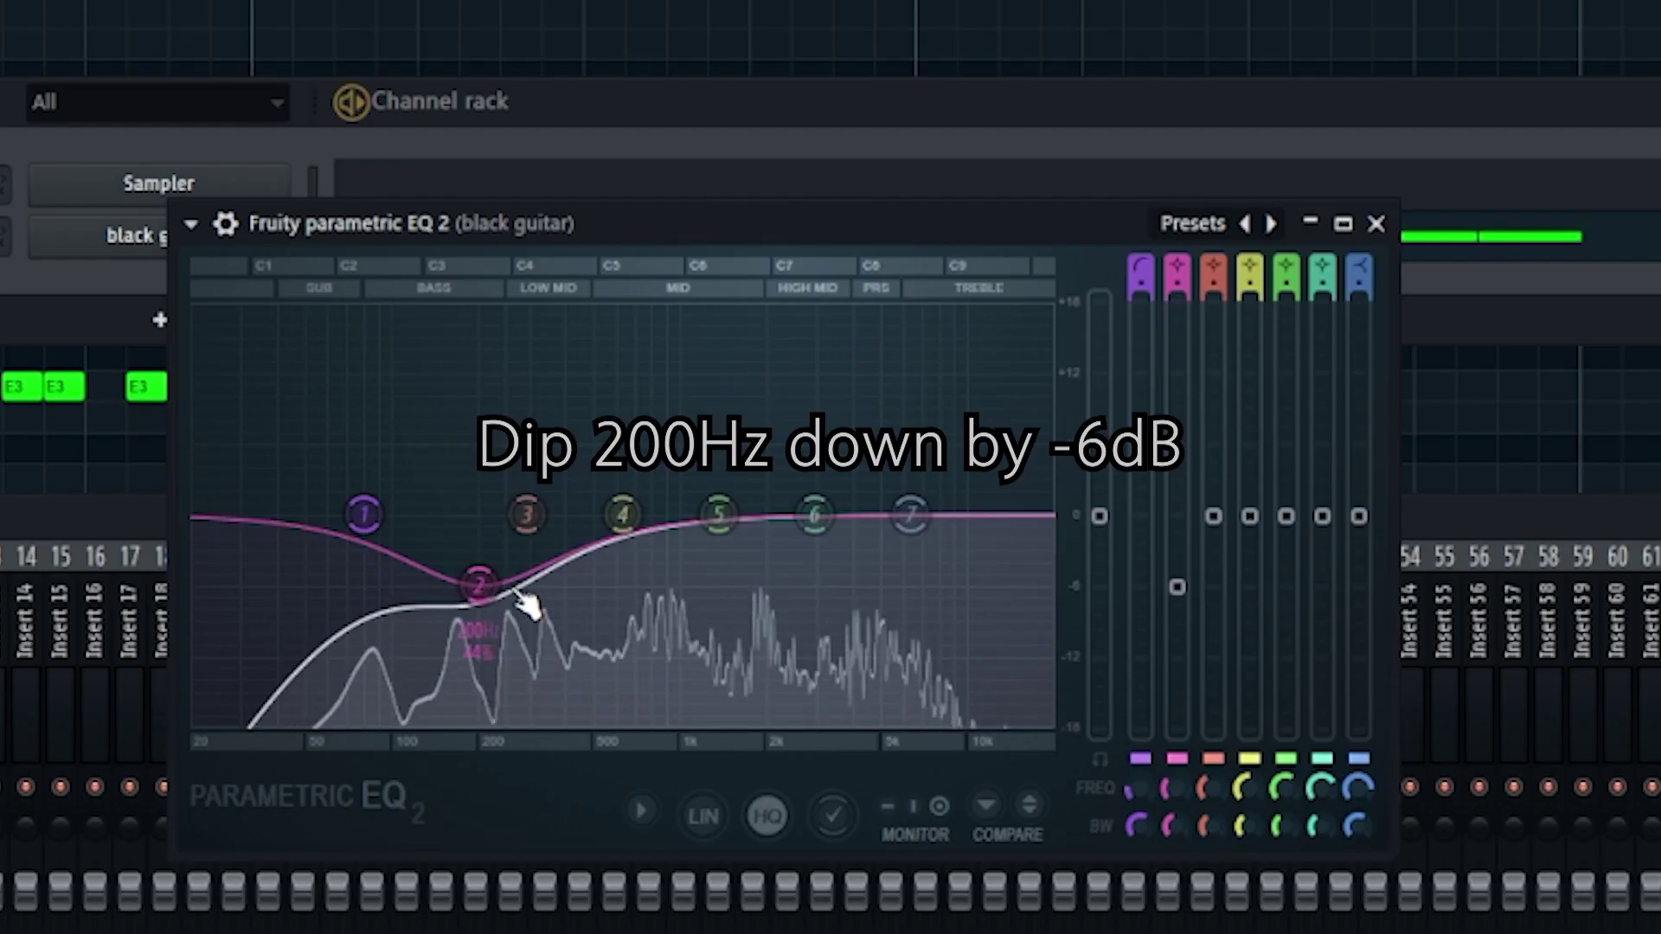
scroll(370, 516, "up", 8)
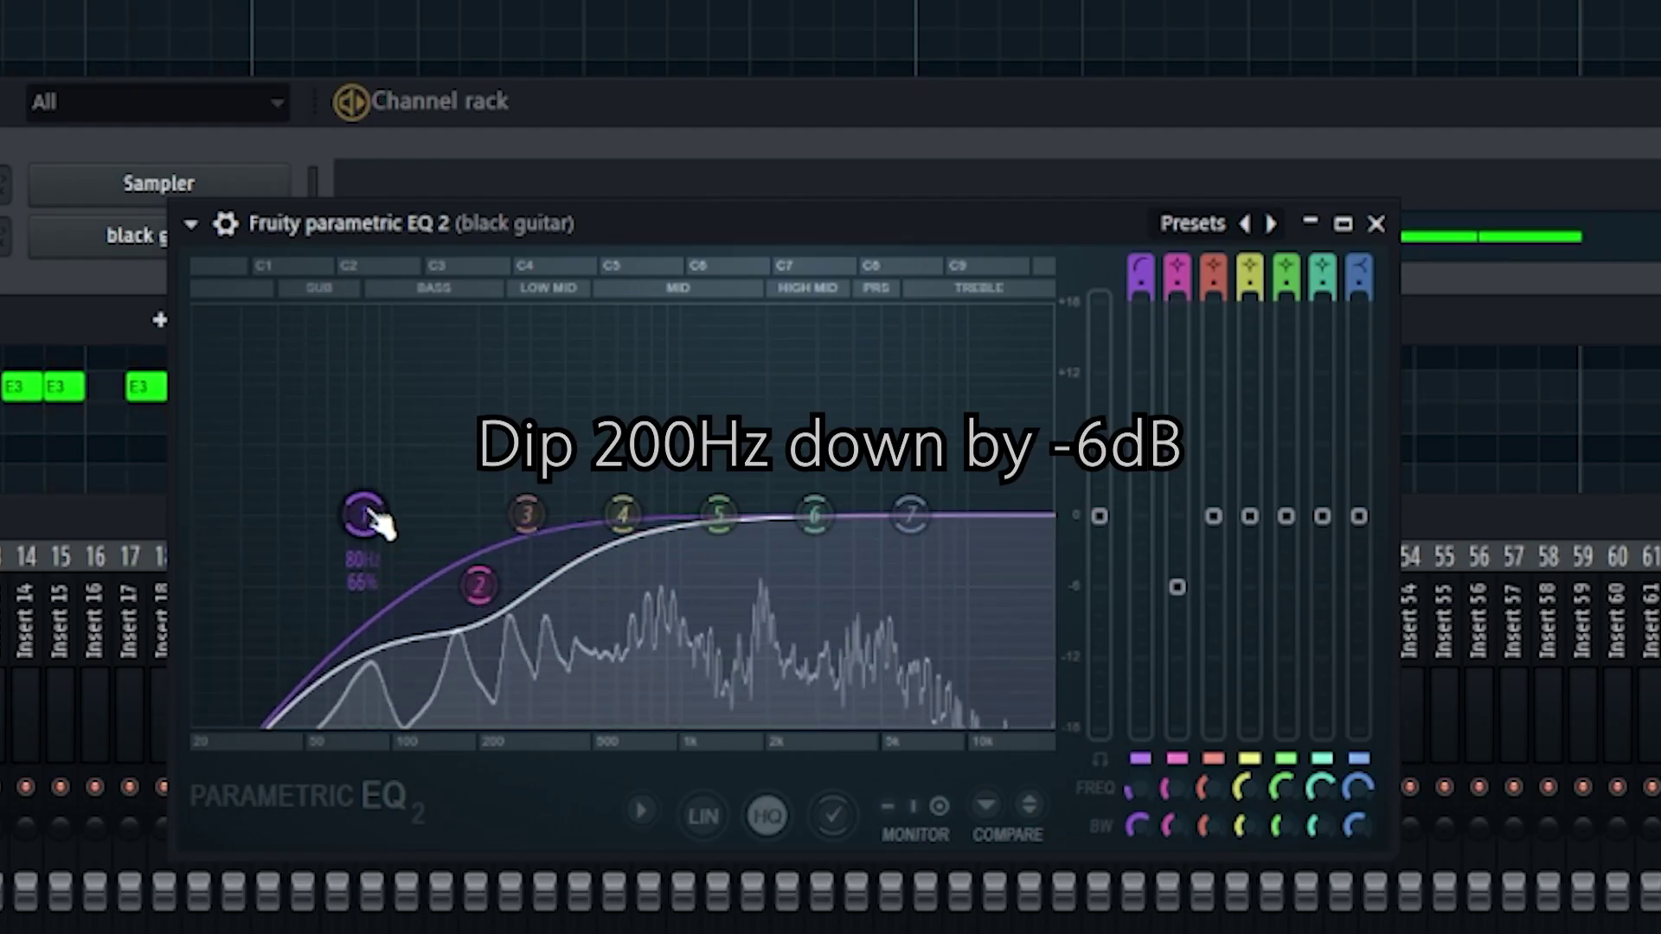
scroll(370, 516, "down", 5)
left_click_drag(1133, 795, 1137, 848)
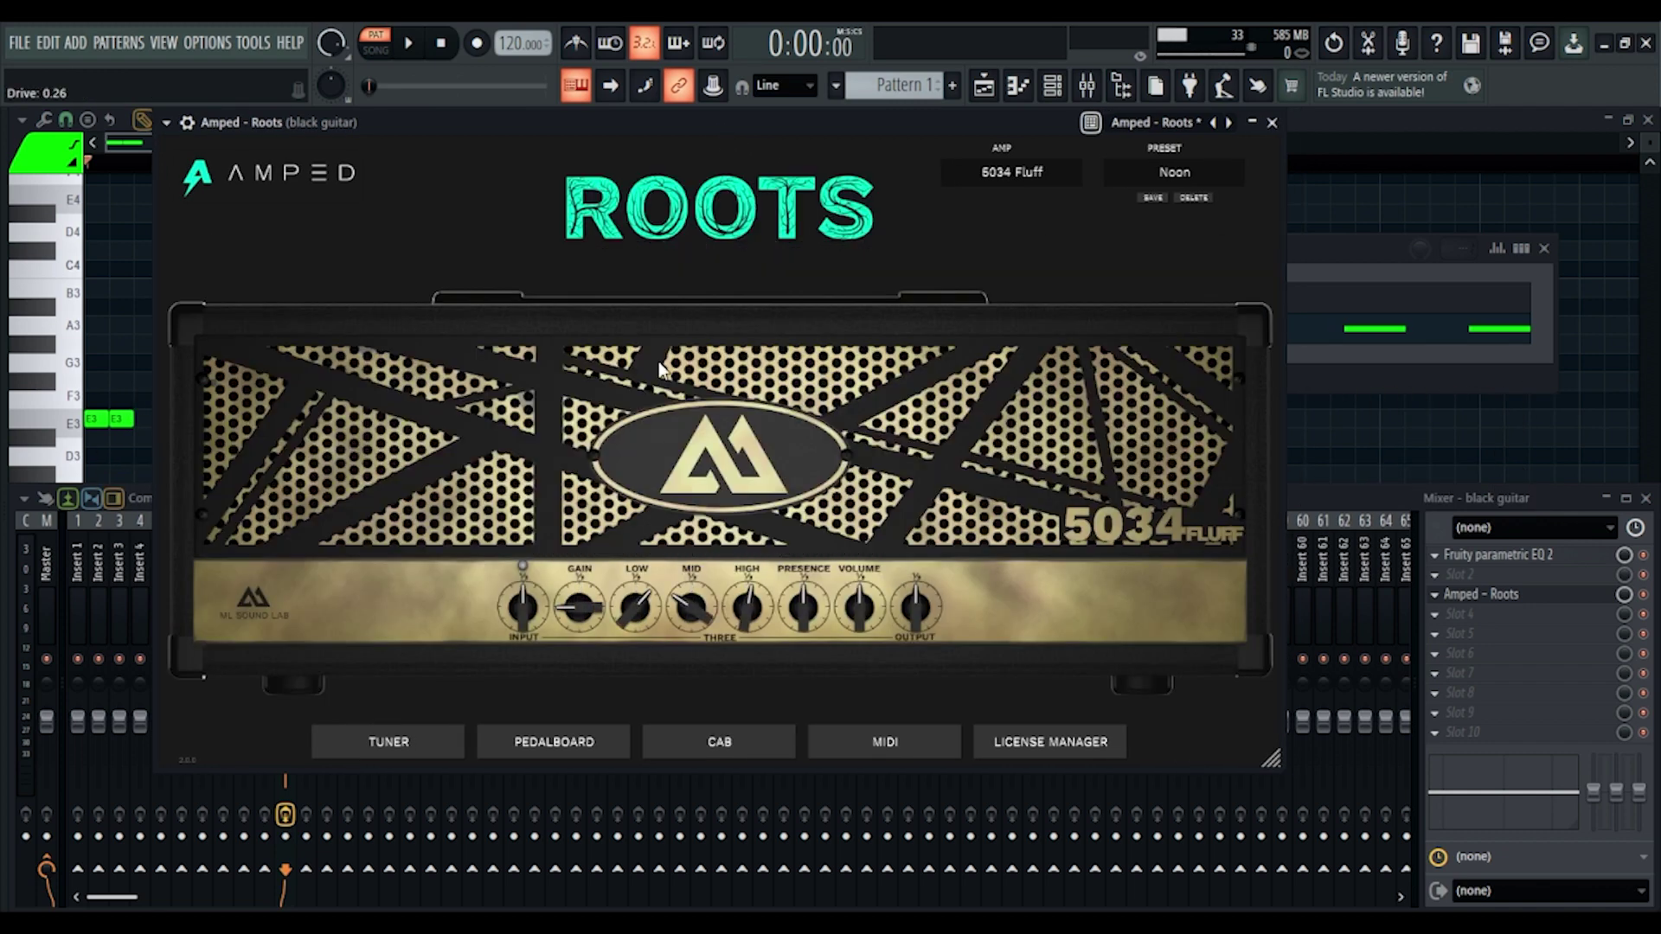
- Play the pattern and raise the gain of the 5034 Fluff amp in Amped Roots on the black guitar track
left_click_drag(663, 116, 723, 129)
key("space")
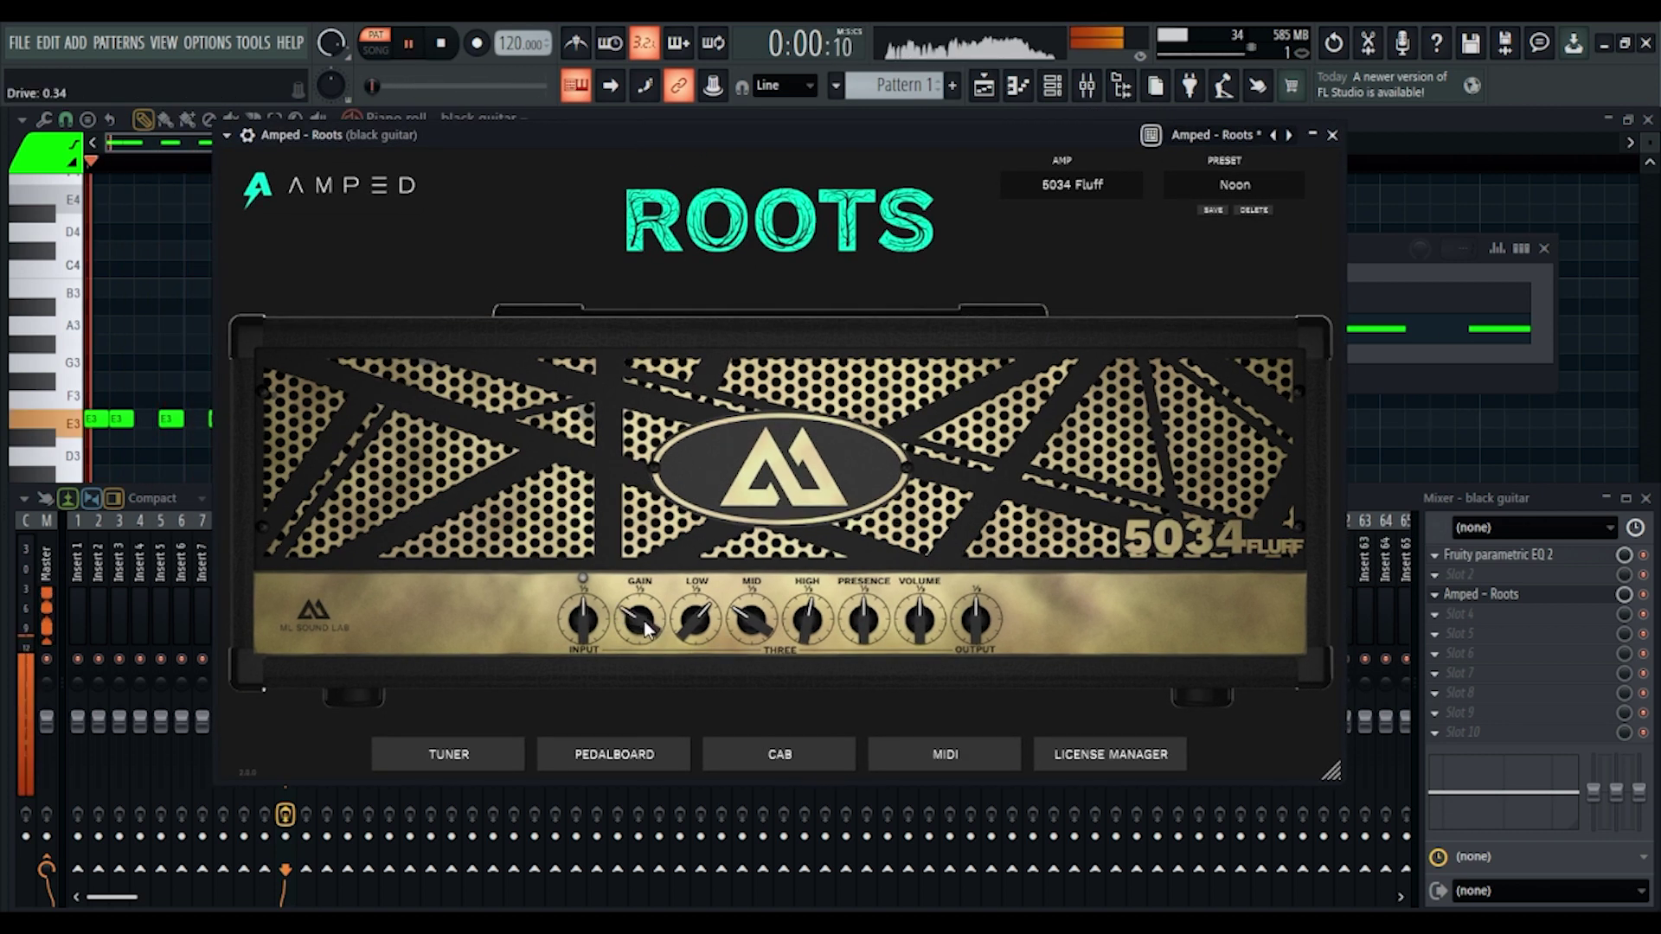
scroll(645, 620, "up", 5)
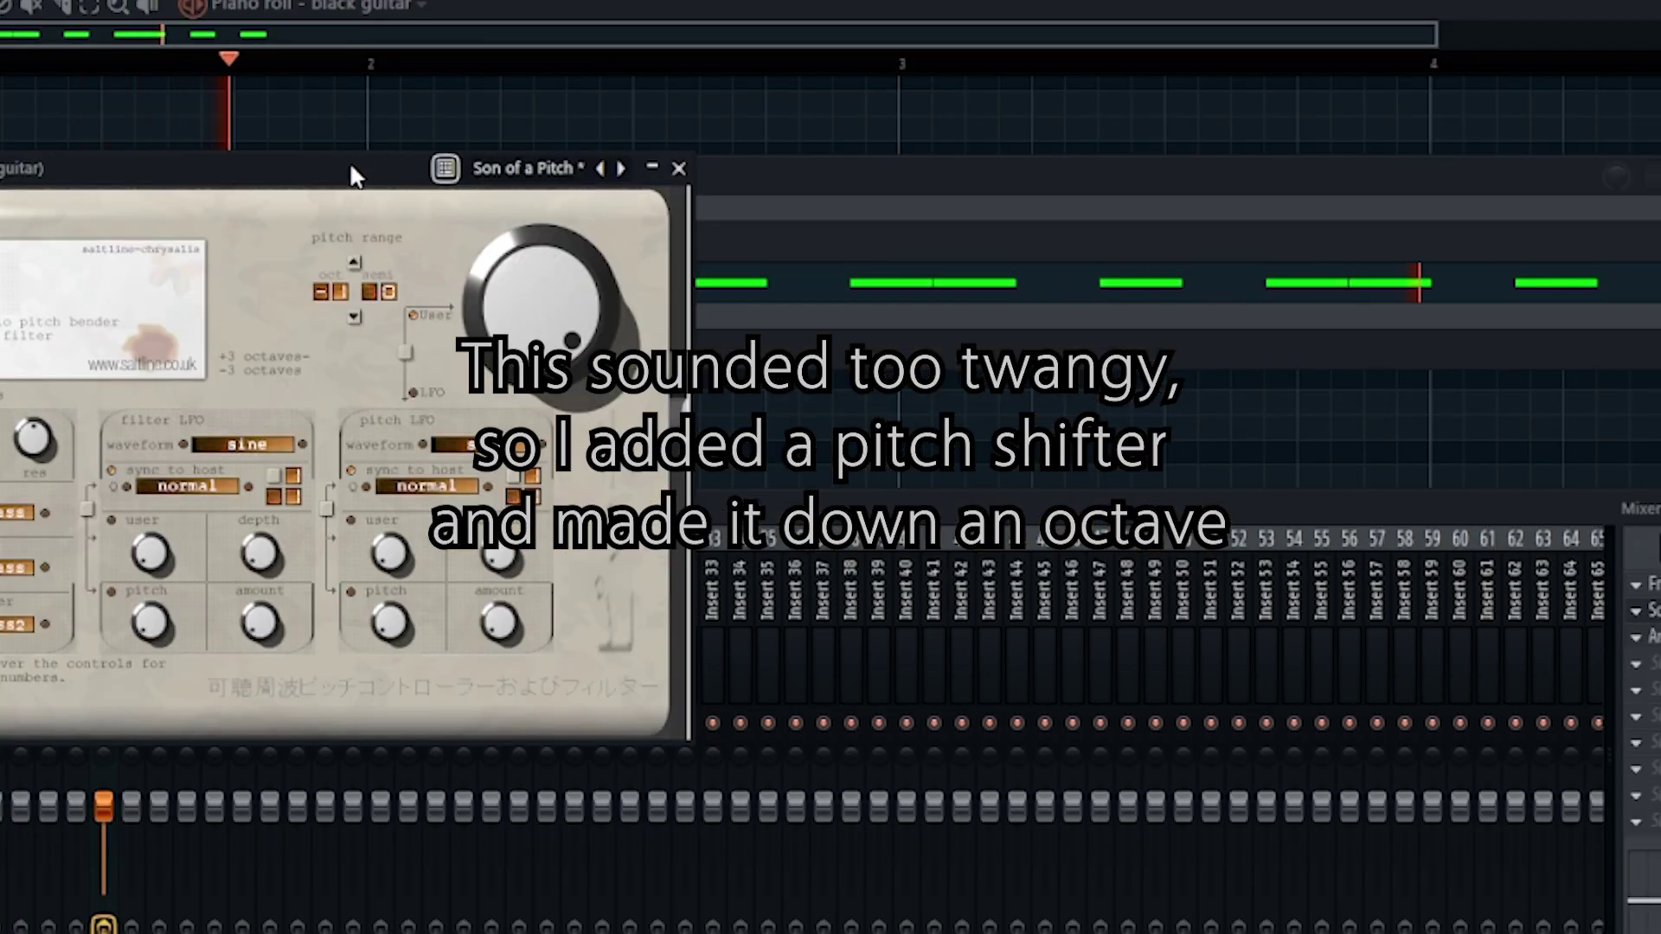
- Set the latency of the Son of a Pitch plugin on the black guitar to 50 ms
left_click_drag(355, 176, 847, 315)
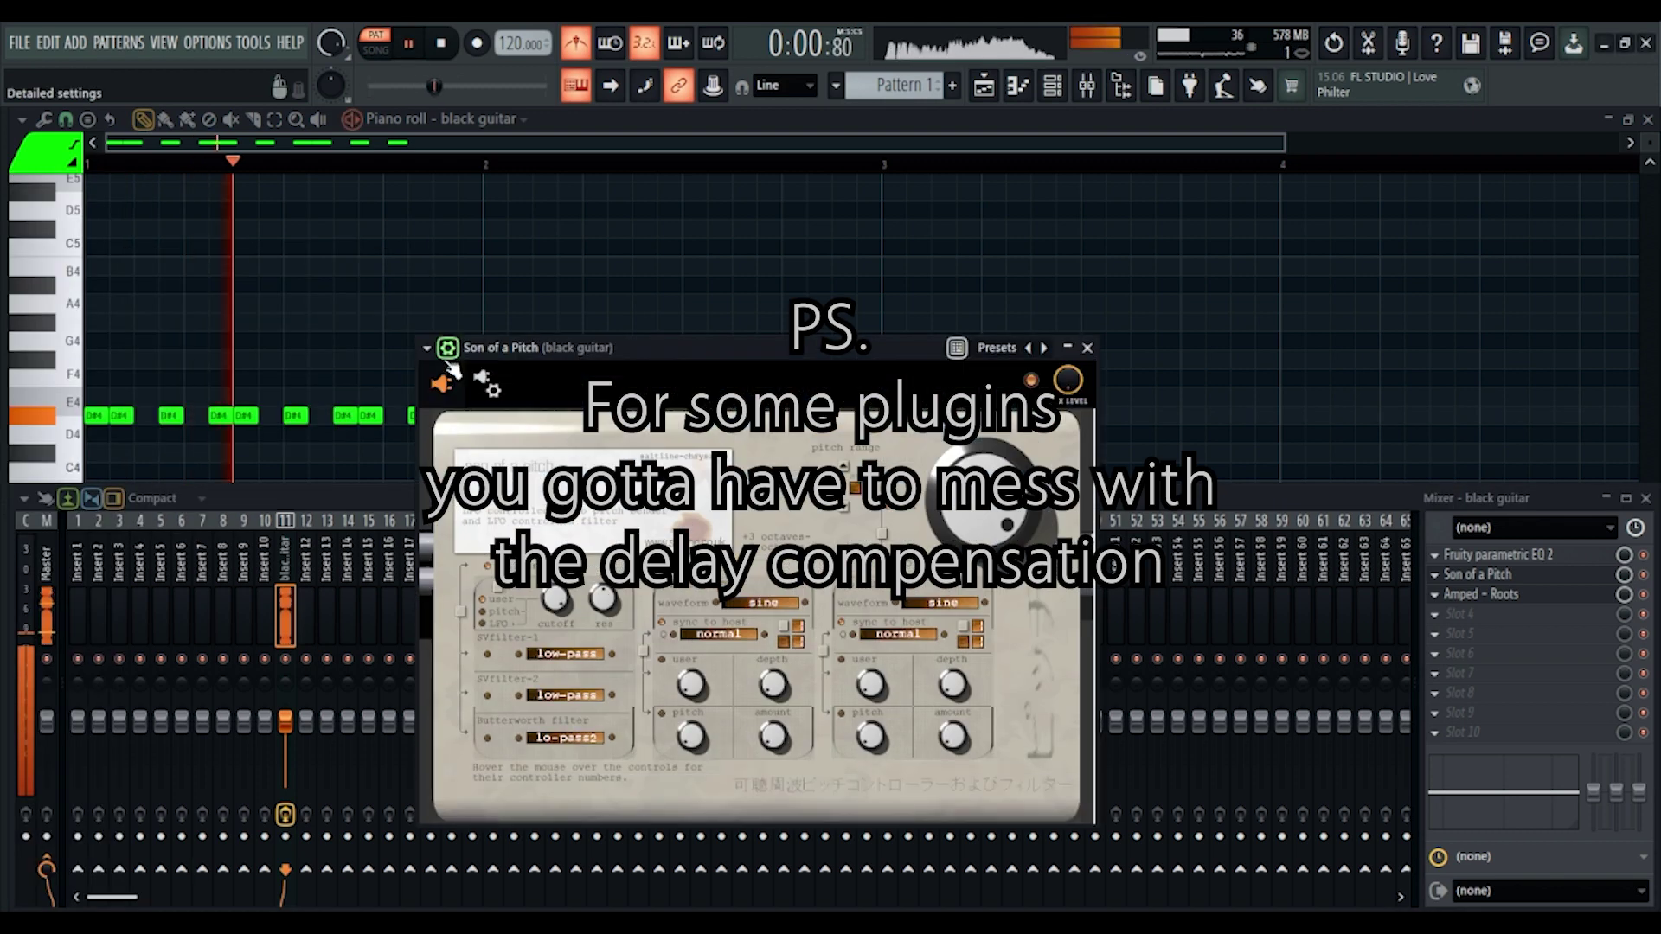
left_click(519, 554)
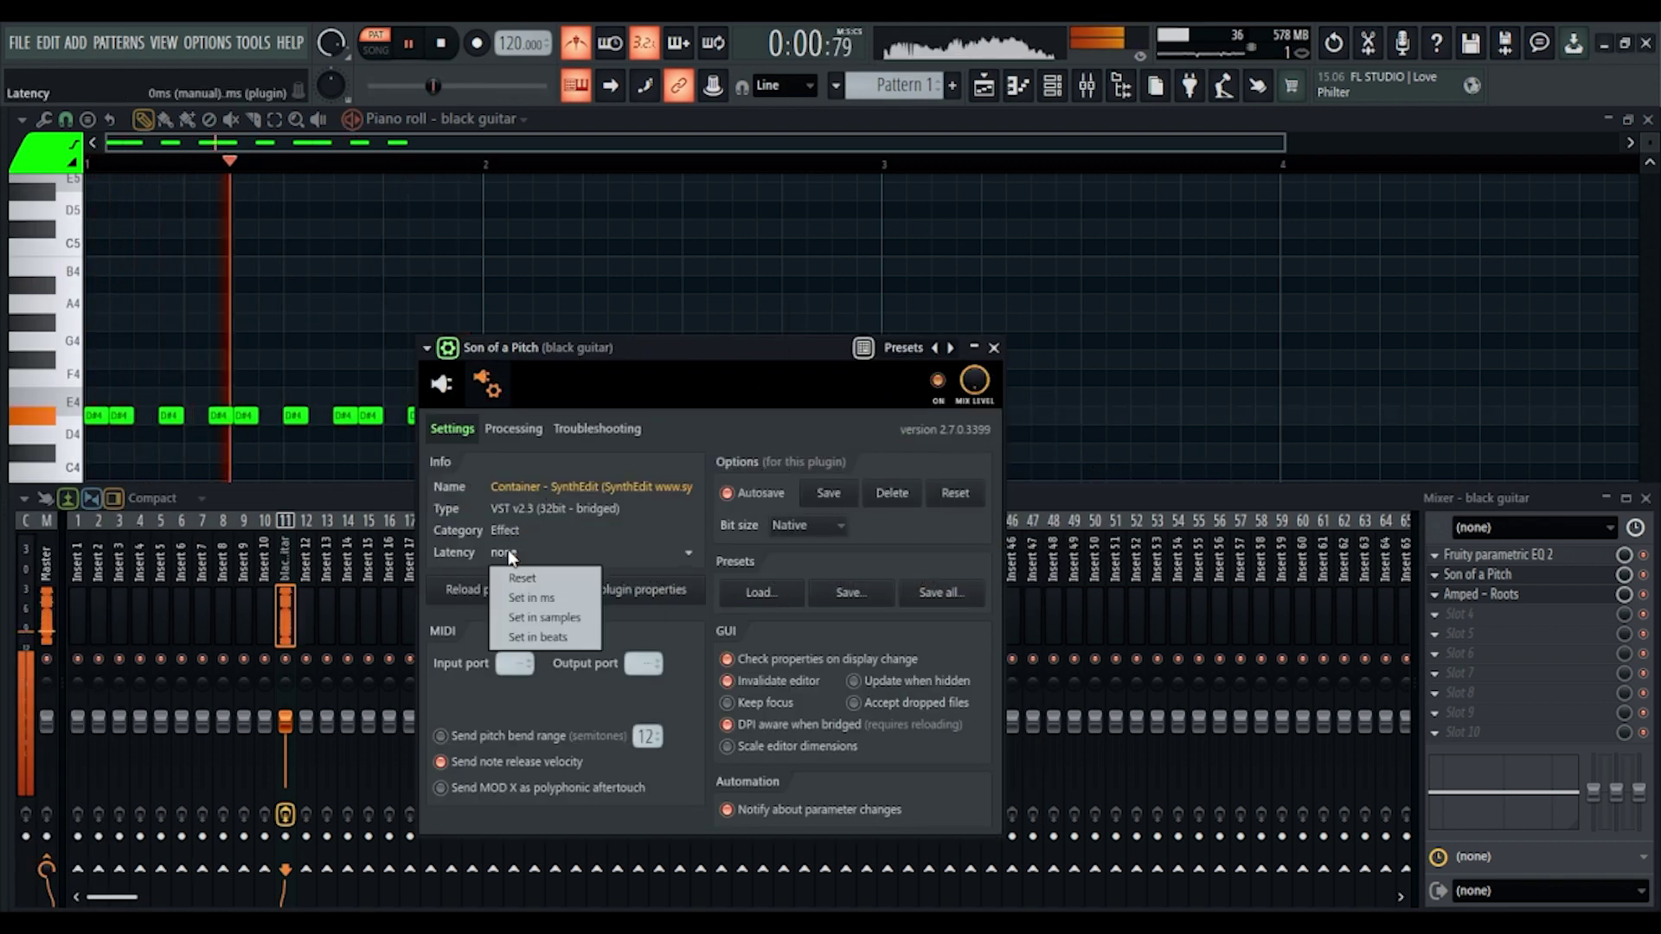
left_click(559, 597)
type("50")
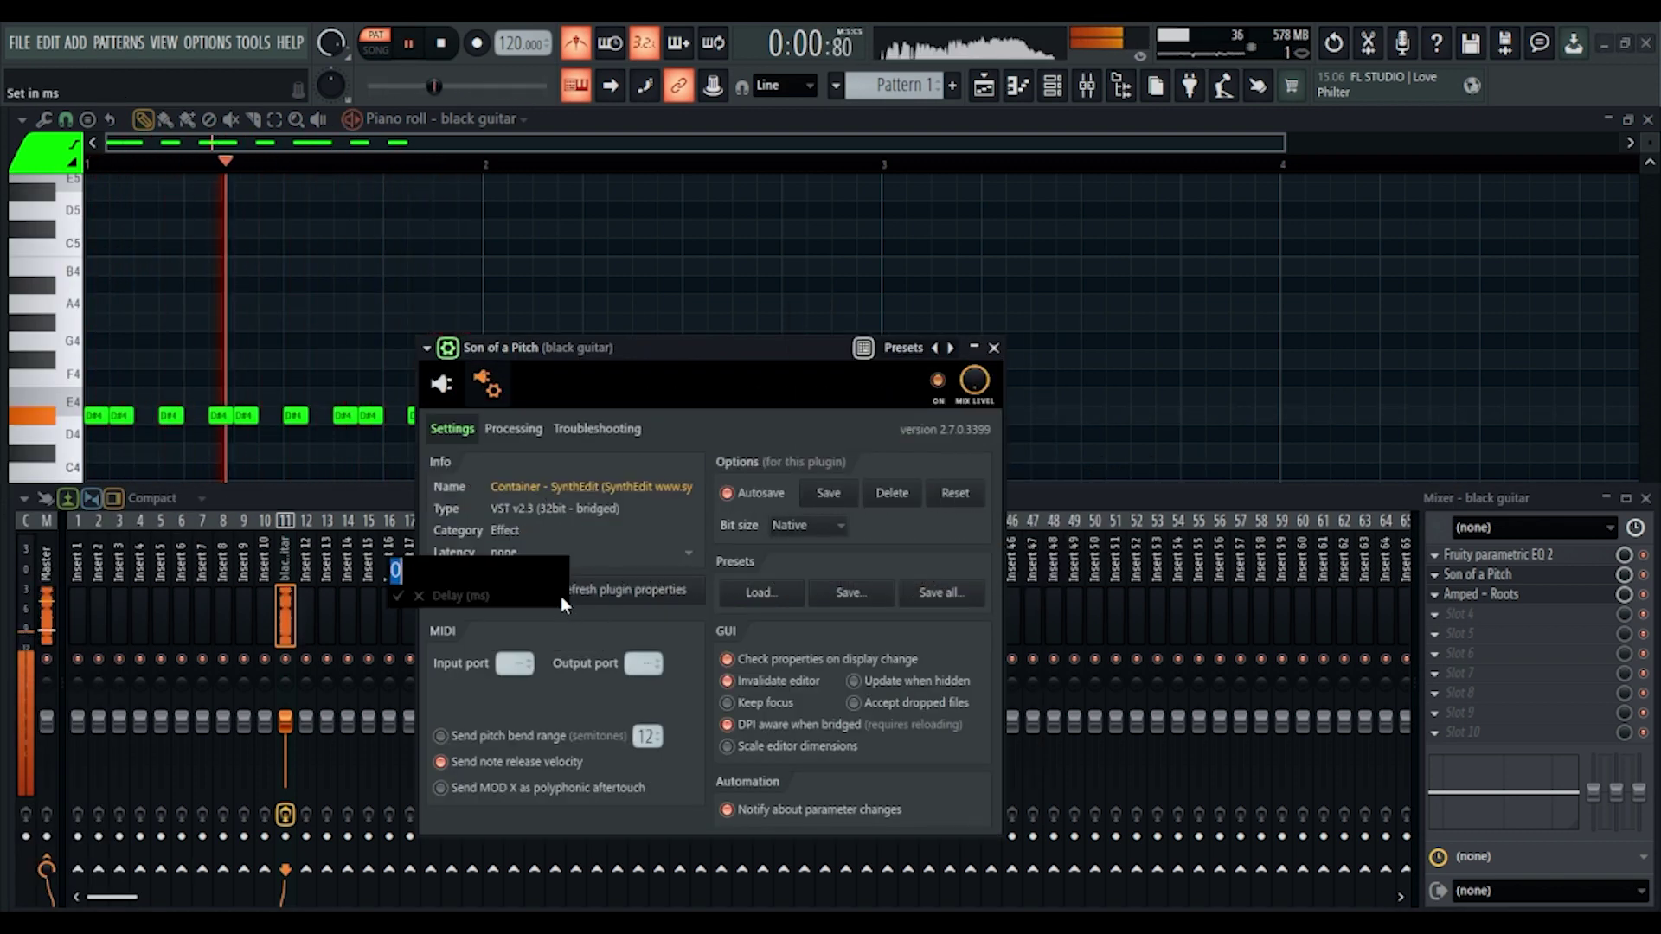
key("Return")
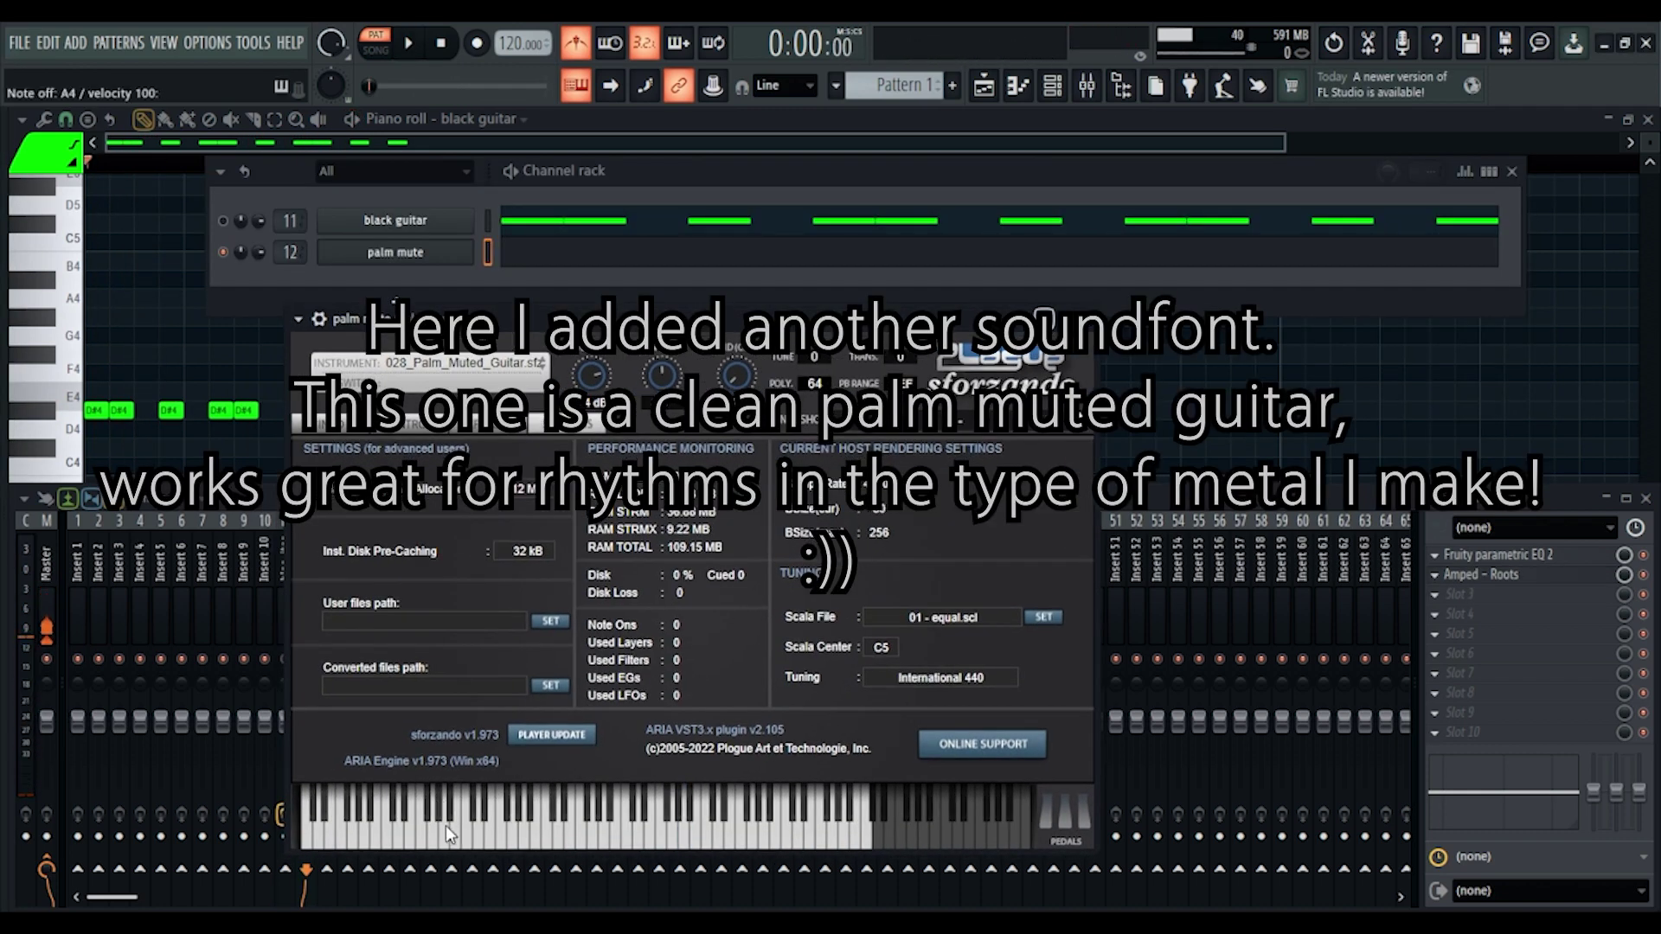
- Audition several notes of the palm muted guitar soundfont in the palm mute channel
left_click(408, 820)
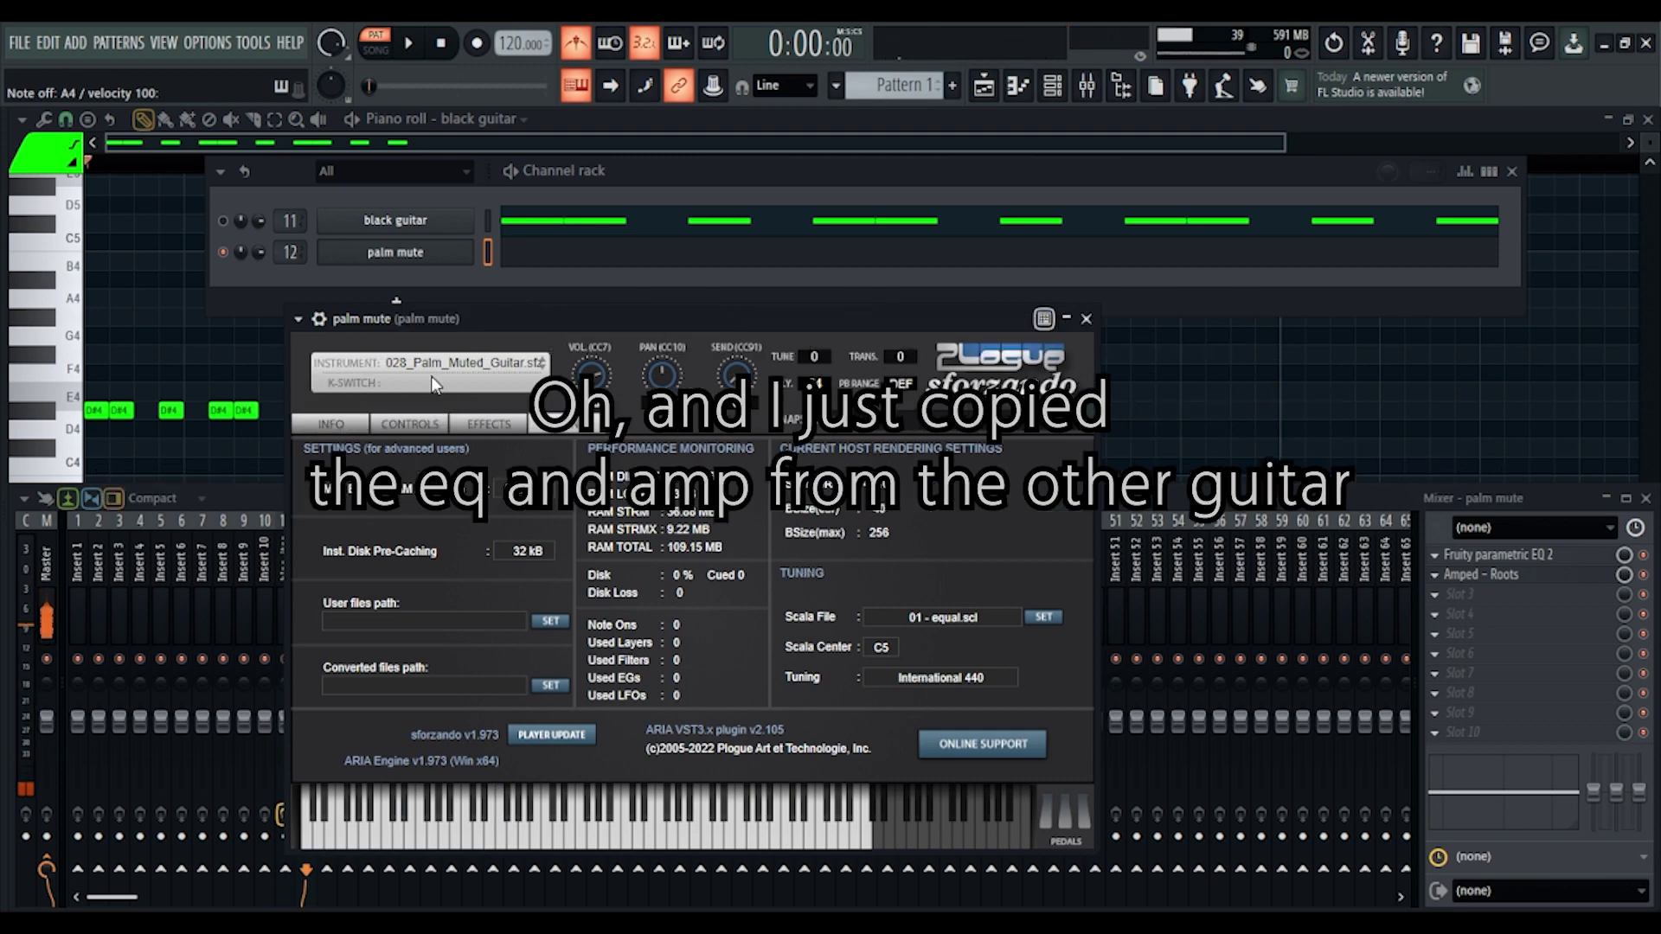
left_click(346, 673)
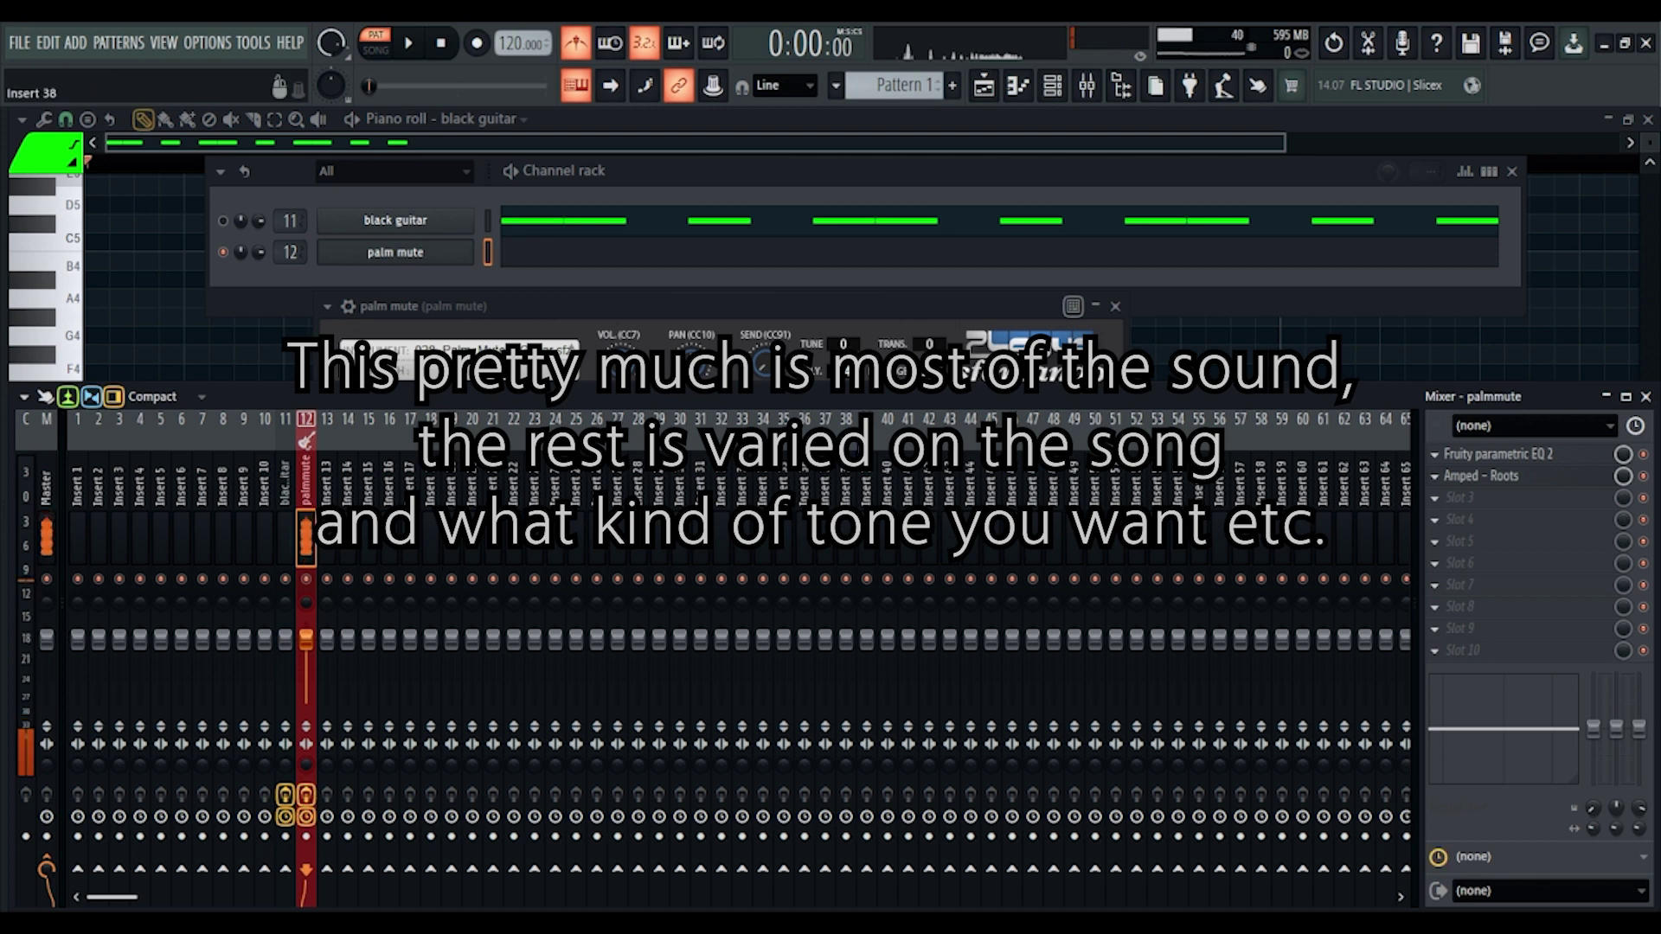
left_click(763, 306)
left_click(689, 805)
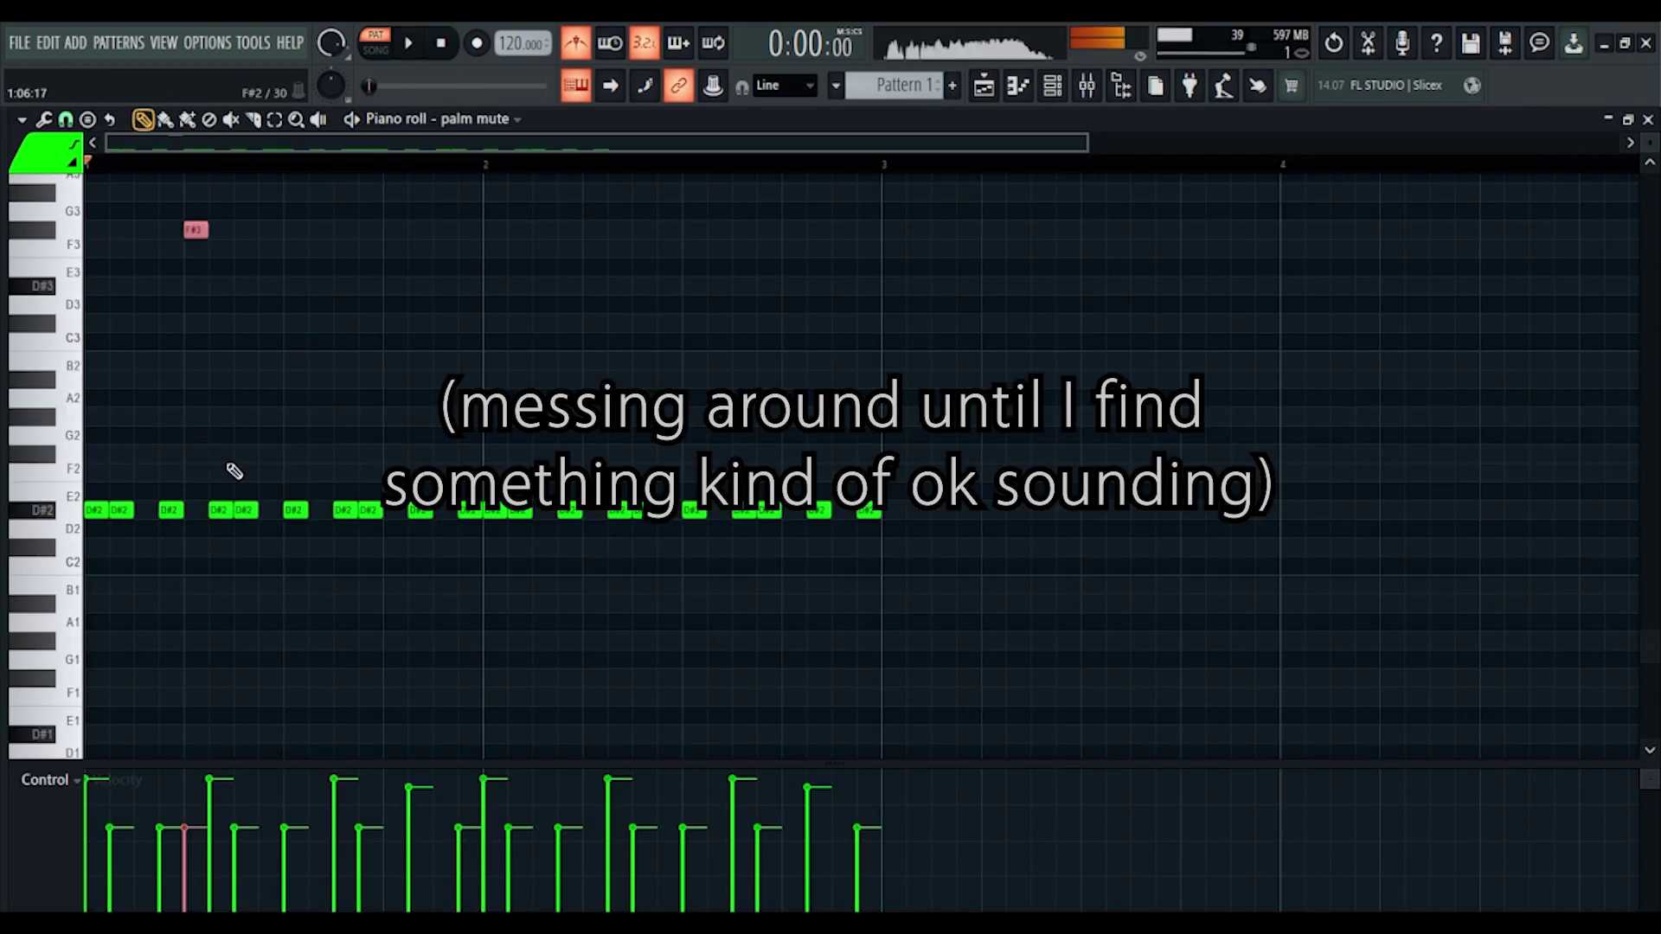
- Add two C#3 notes after the F#3 note in bar 1 of the palm mute part and play the pattern
scroll(226, 465, "up", 1)
left_click(271, 364)
left_click(320, 363)
key("space")
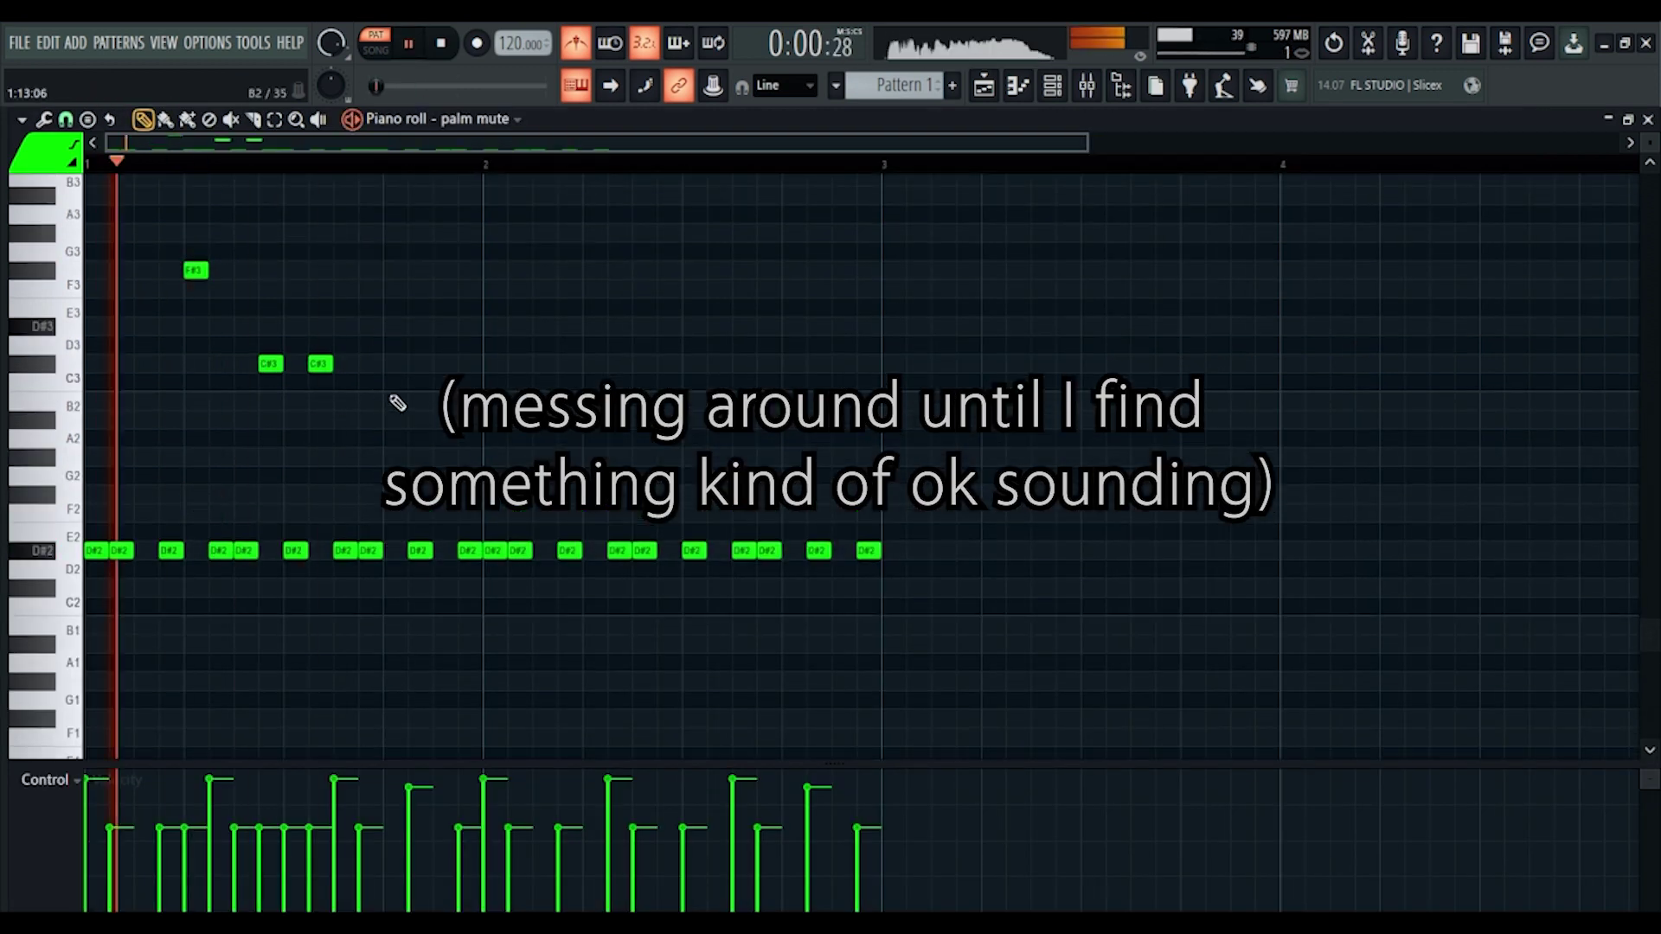
- Raise the first two upper notes in bar 1 to F#4 and delete the third one
left_click_drag(271, 364, 271, 303)
left_click_drag(320, 363, 370, 341)
right_click(369, 353)
scroll(346, 407, "up", 3)
scroll(337, 468, "up", 1)
left_click_drag(195, 476, 196, 252)
left_click_drag(271, 495, 271, 251)
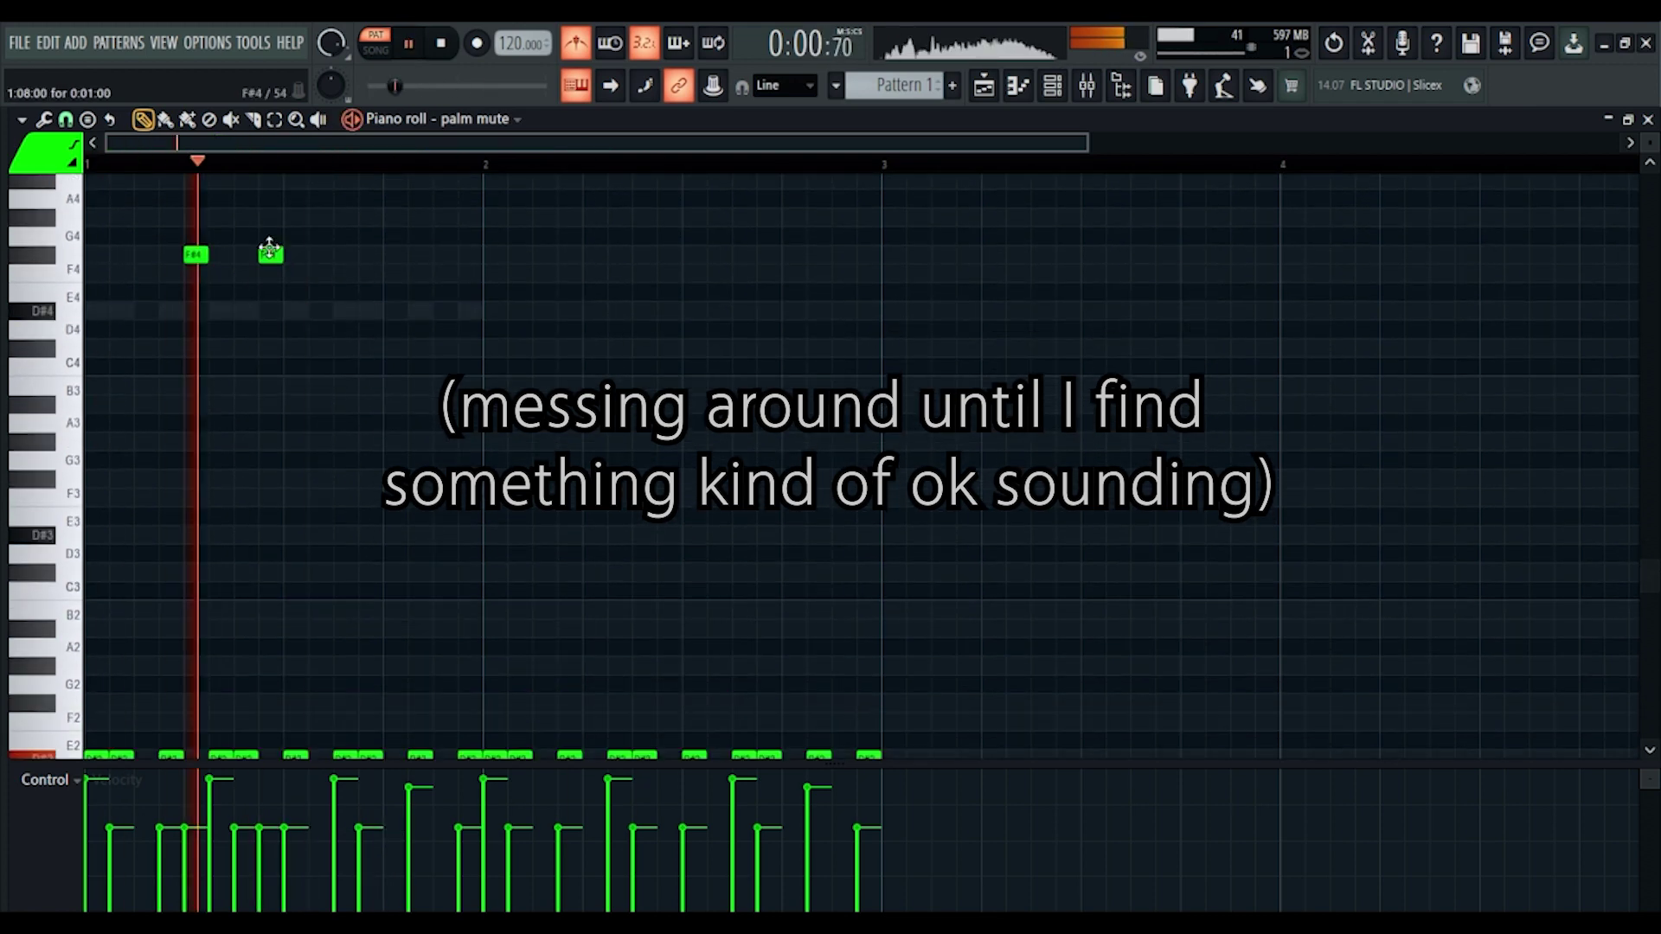
- Try the upper palm mute notes an octave higher and readjust the pitch of the first note
left_click_drag(173, 303, 345, 438)
key("ctrl+Up")
scroll(345, 438, "up", 3)
scroll(289, 289, "down", 4)
left_click_drag(196, 308, 196, 251)
scroll(240, 352, "up", 2)
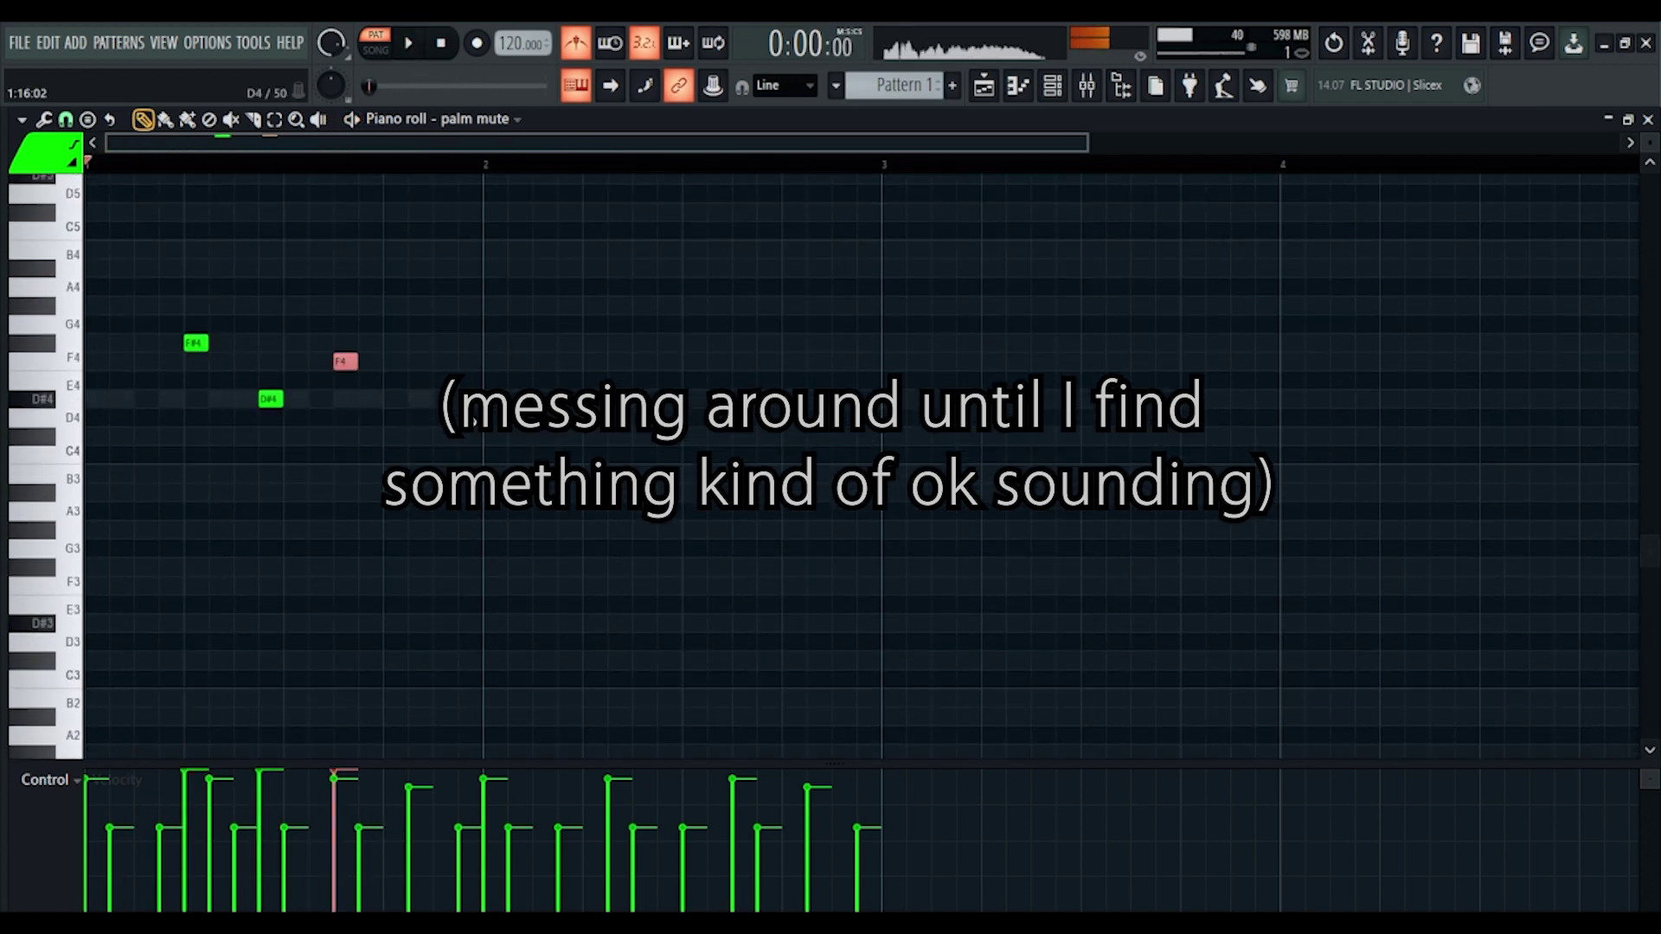
scroll(356, 661, "down", 2)
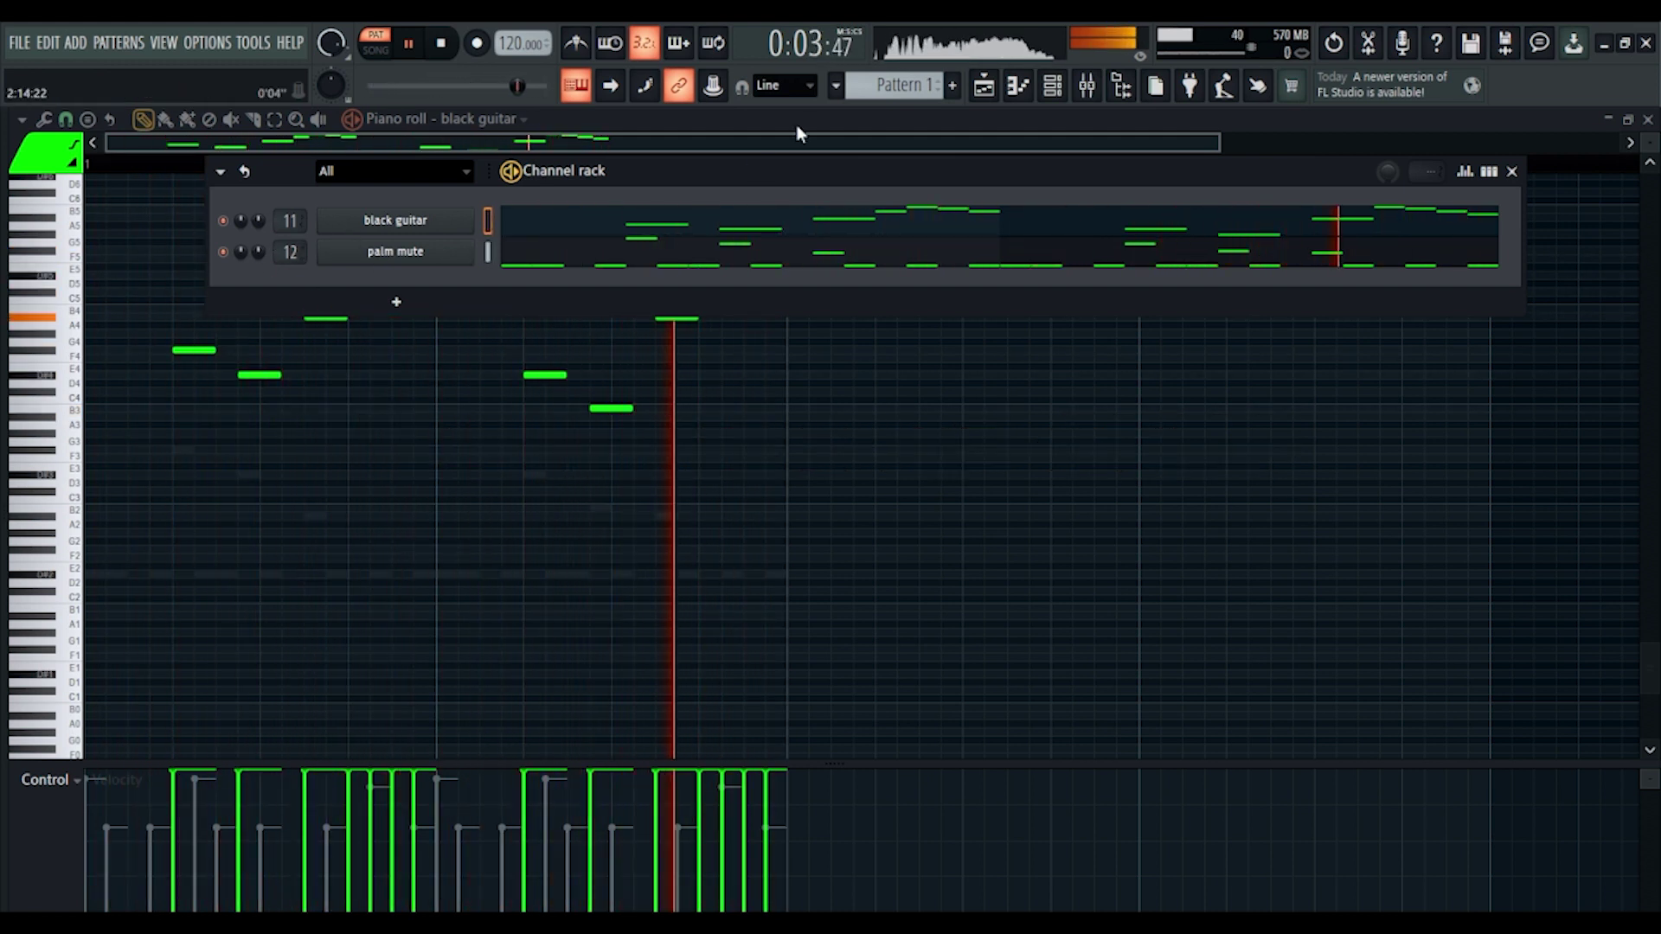
- Add Fruity Balance to the black guitar's mixer track in slot 5 and pan the guitar left
left_click(1087, 85)
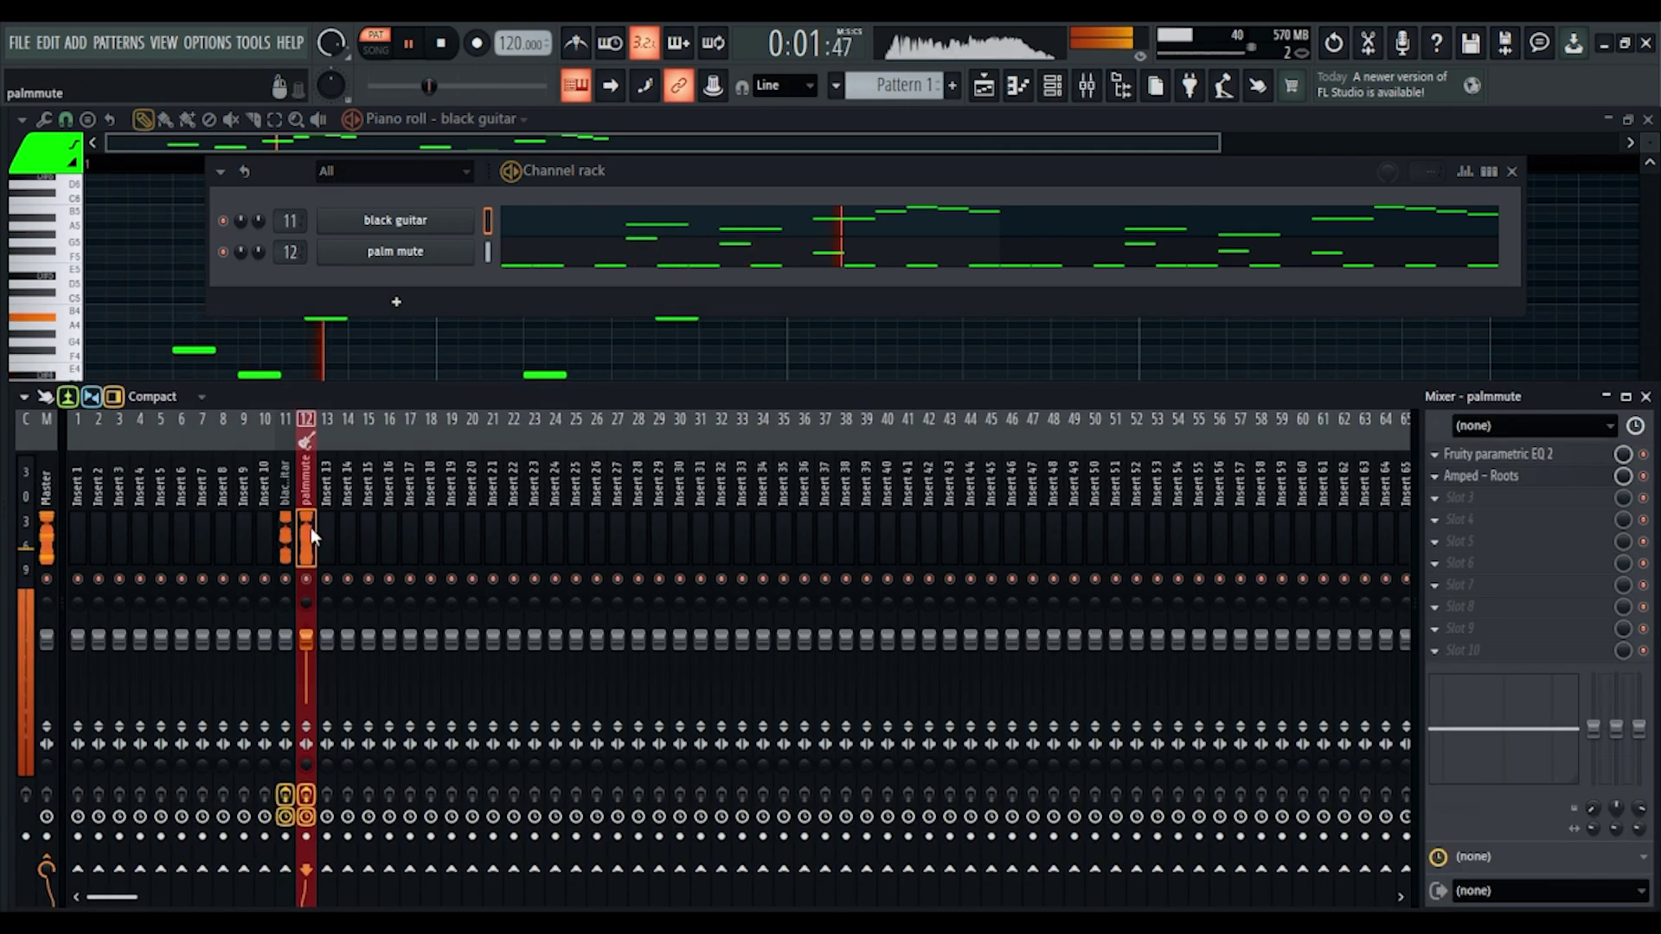
left_click(289, 535)
key("space")
left_click(1440, 545)
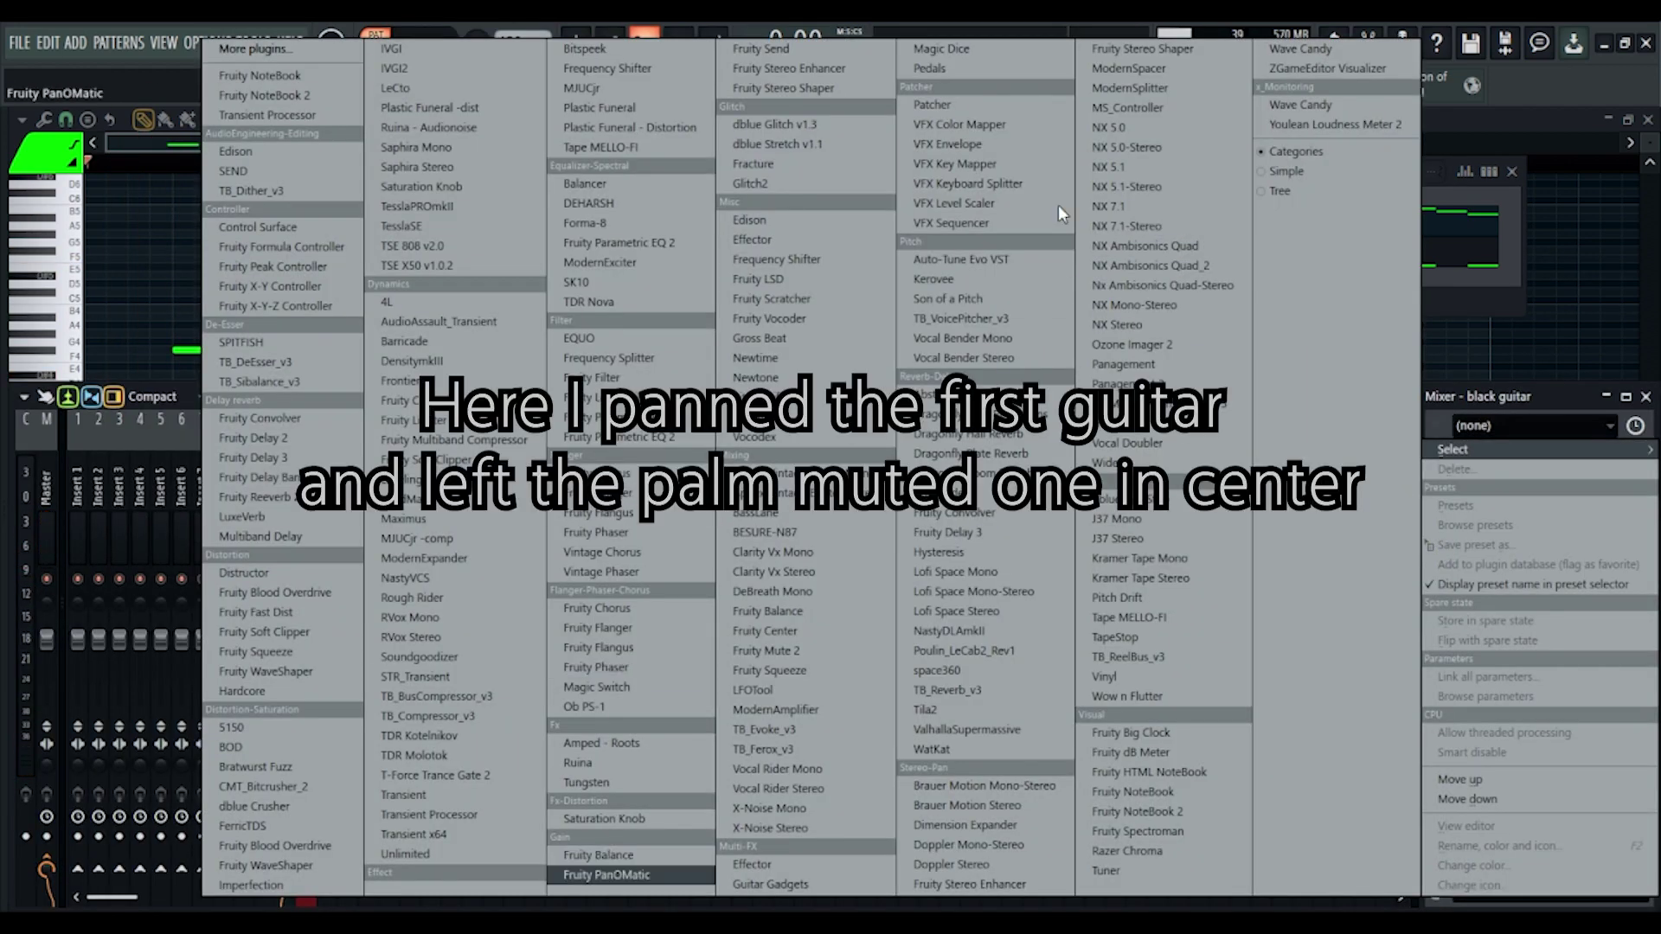
left_click(597, 854)
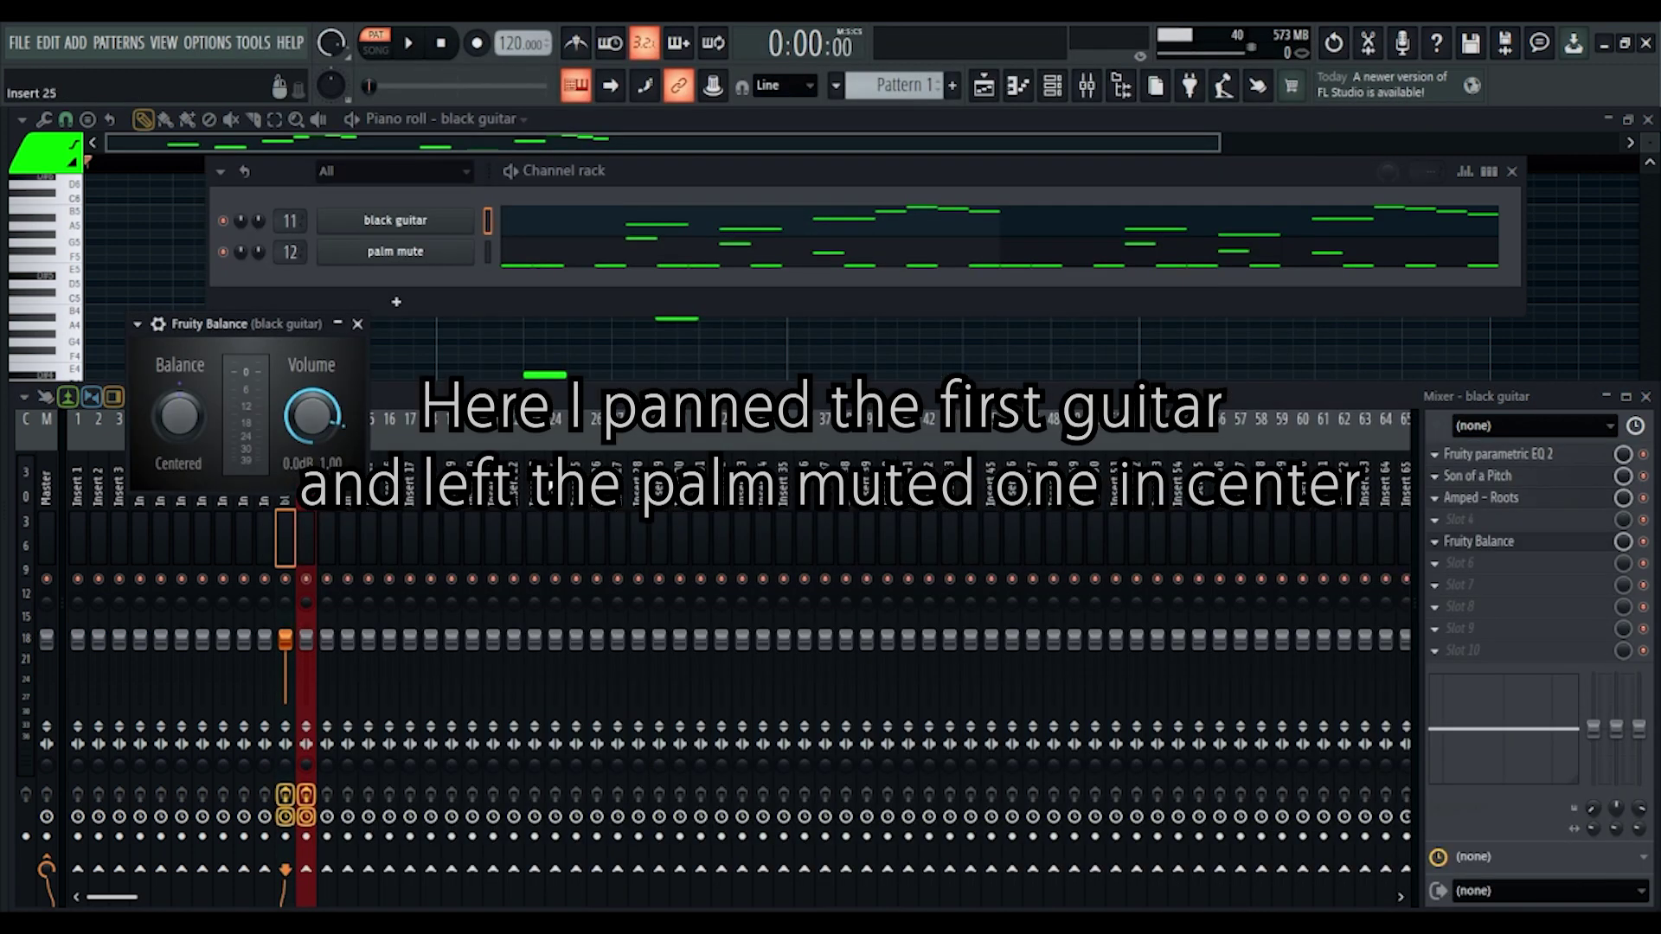
left_click_drag(232, 343, 796, 296)
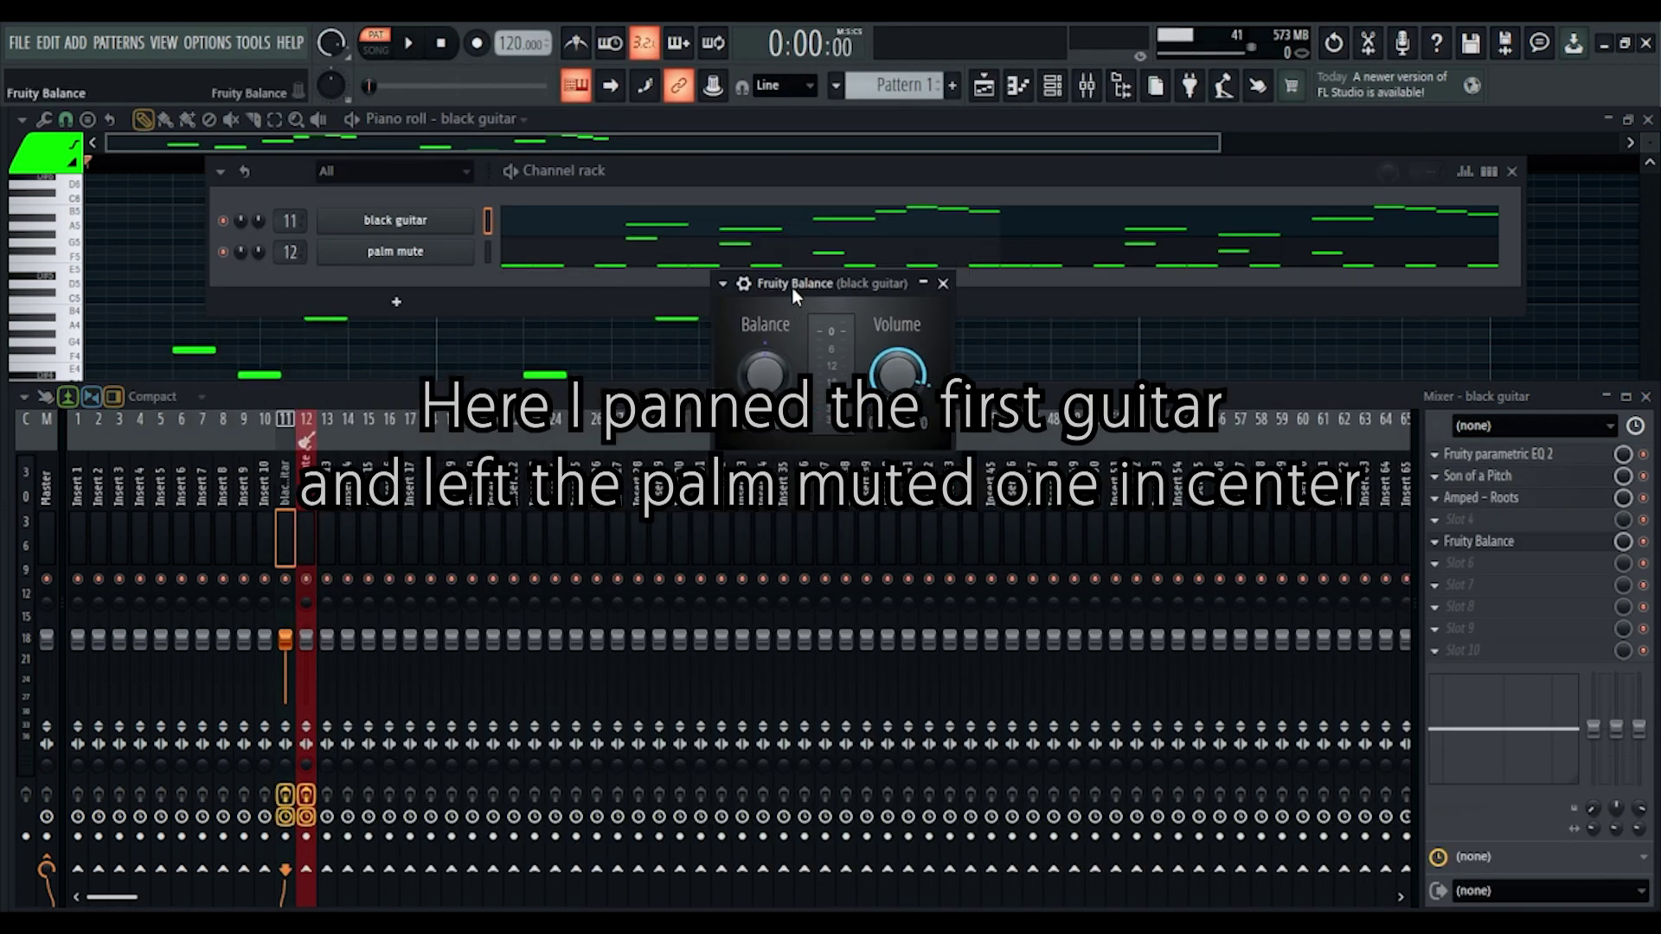
left_click_drag(764, 374, 765, 407)
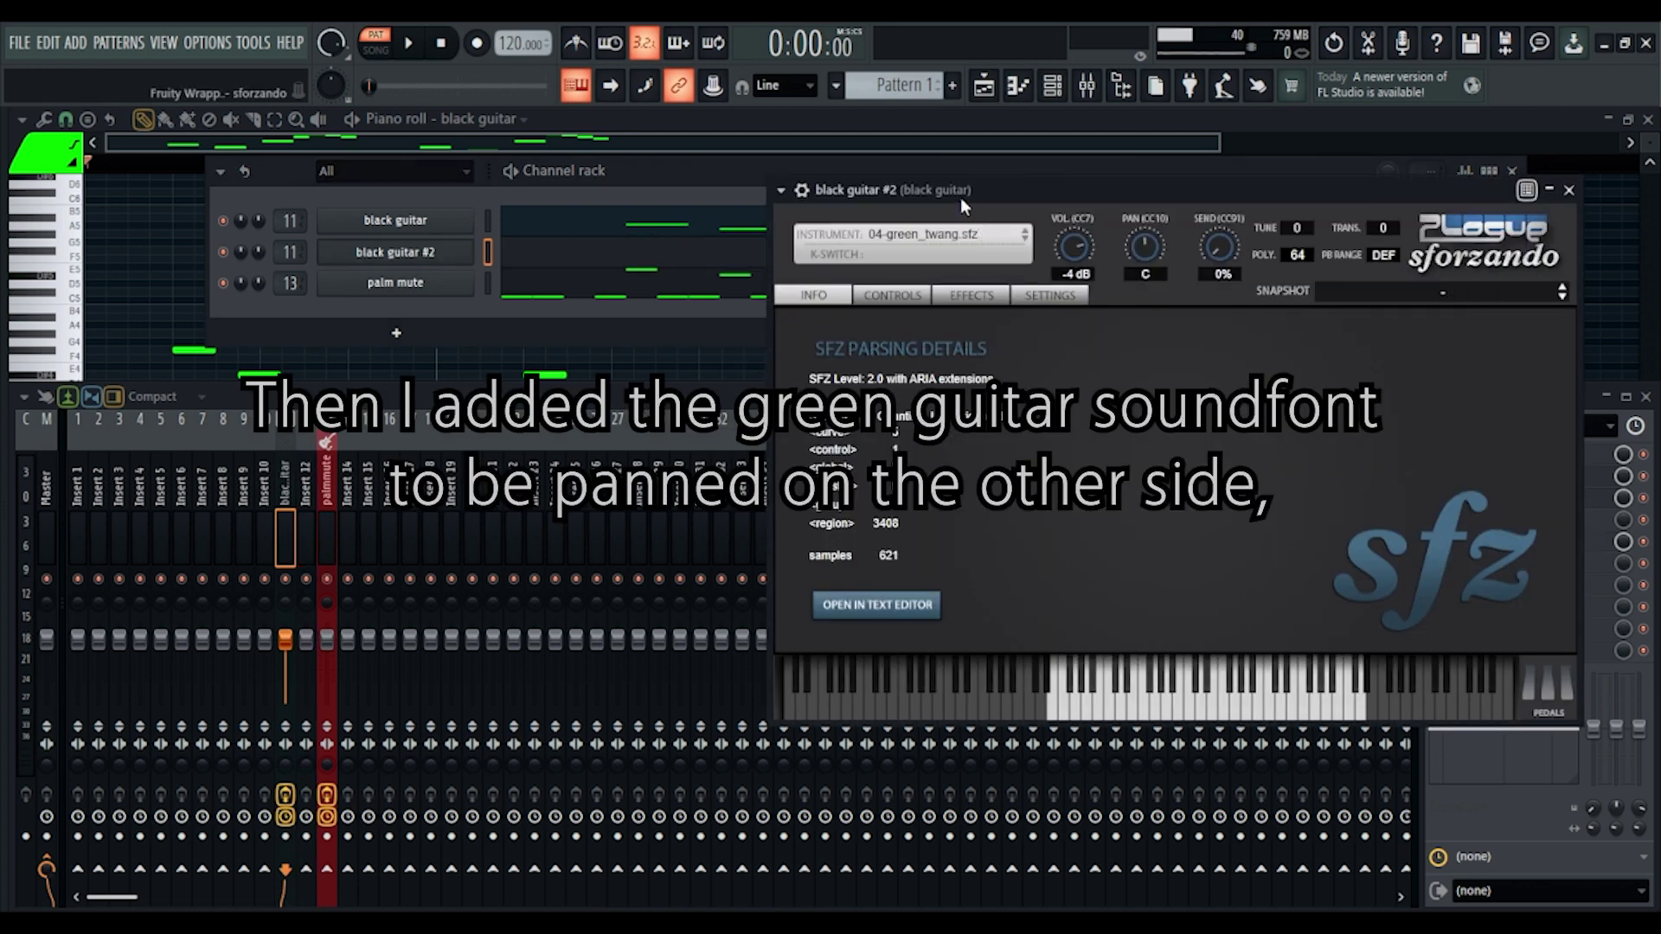
- Route the black guitar #2 channel, which holds the green guitar soundfont, to mixer insert 10
left_click_drag(963, 206, 899, 198)
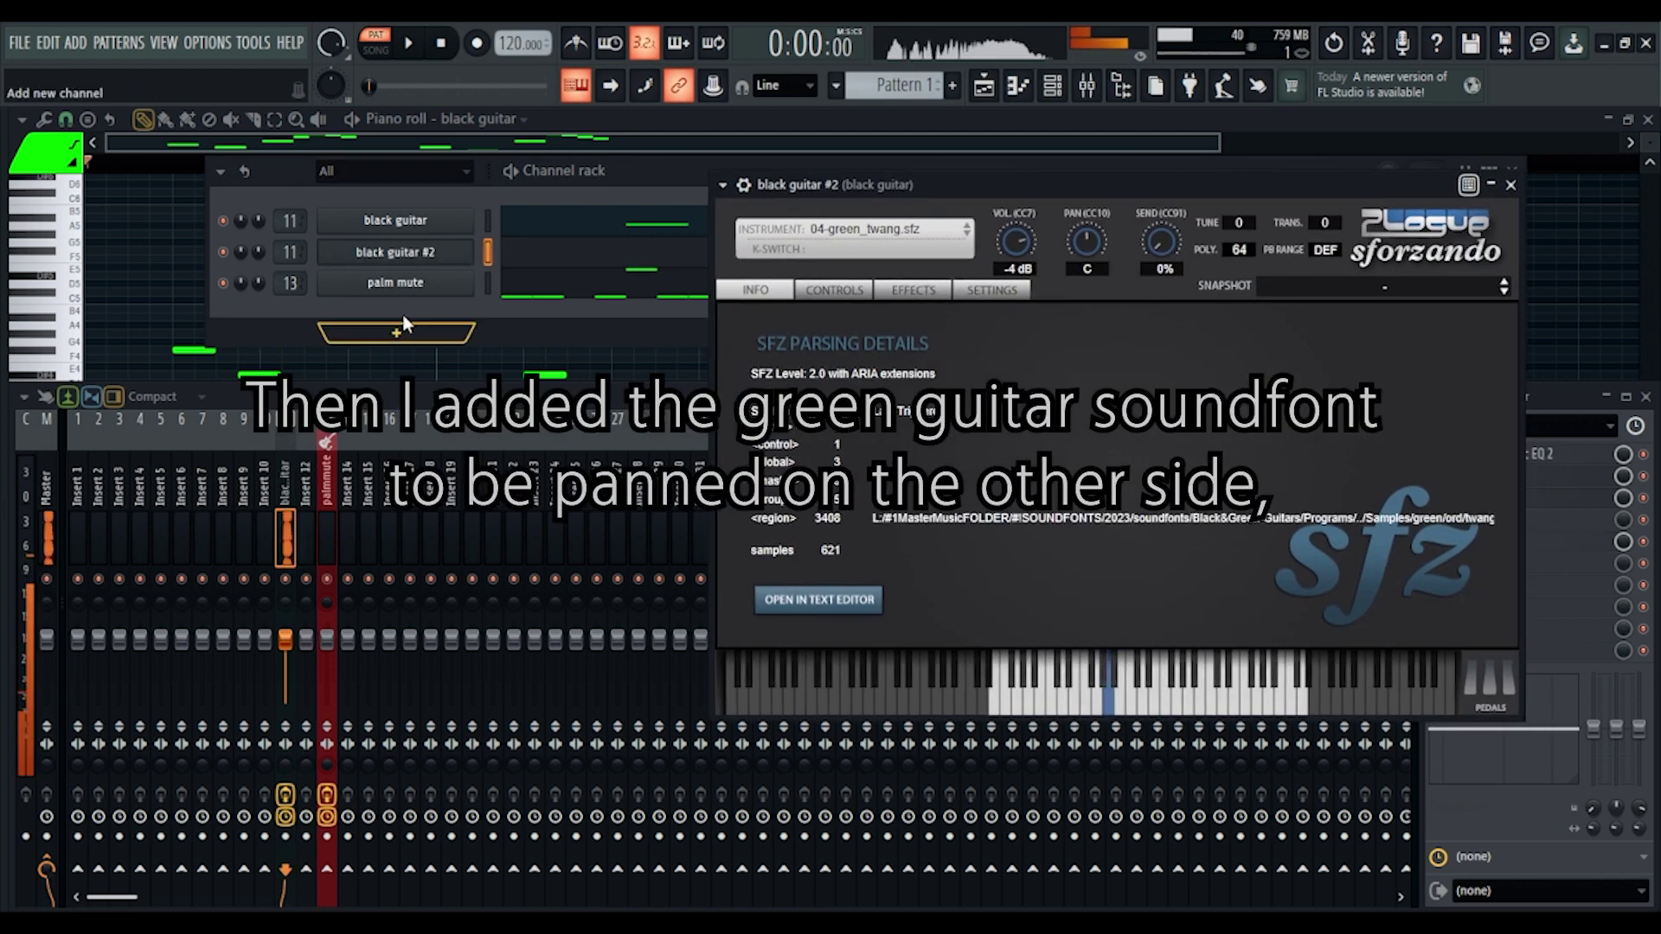
scroll(290, 252, "down", 1)
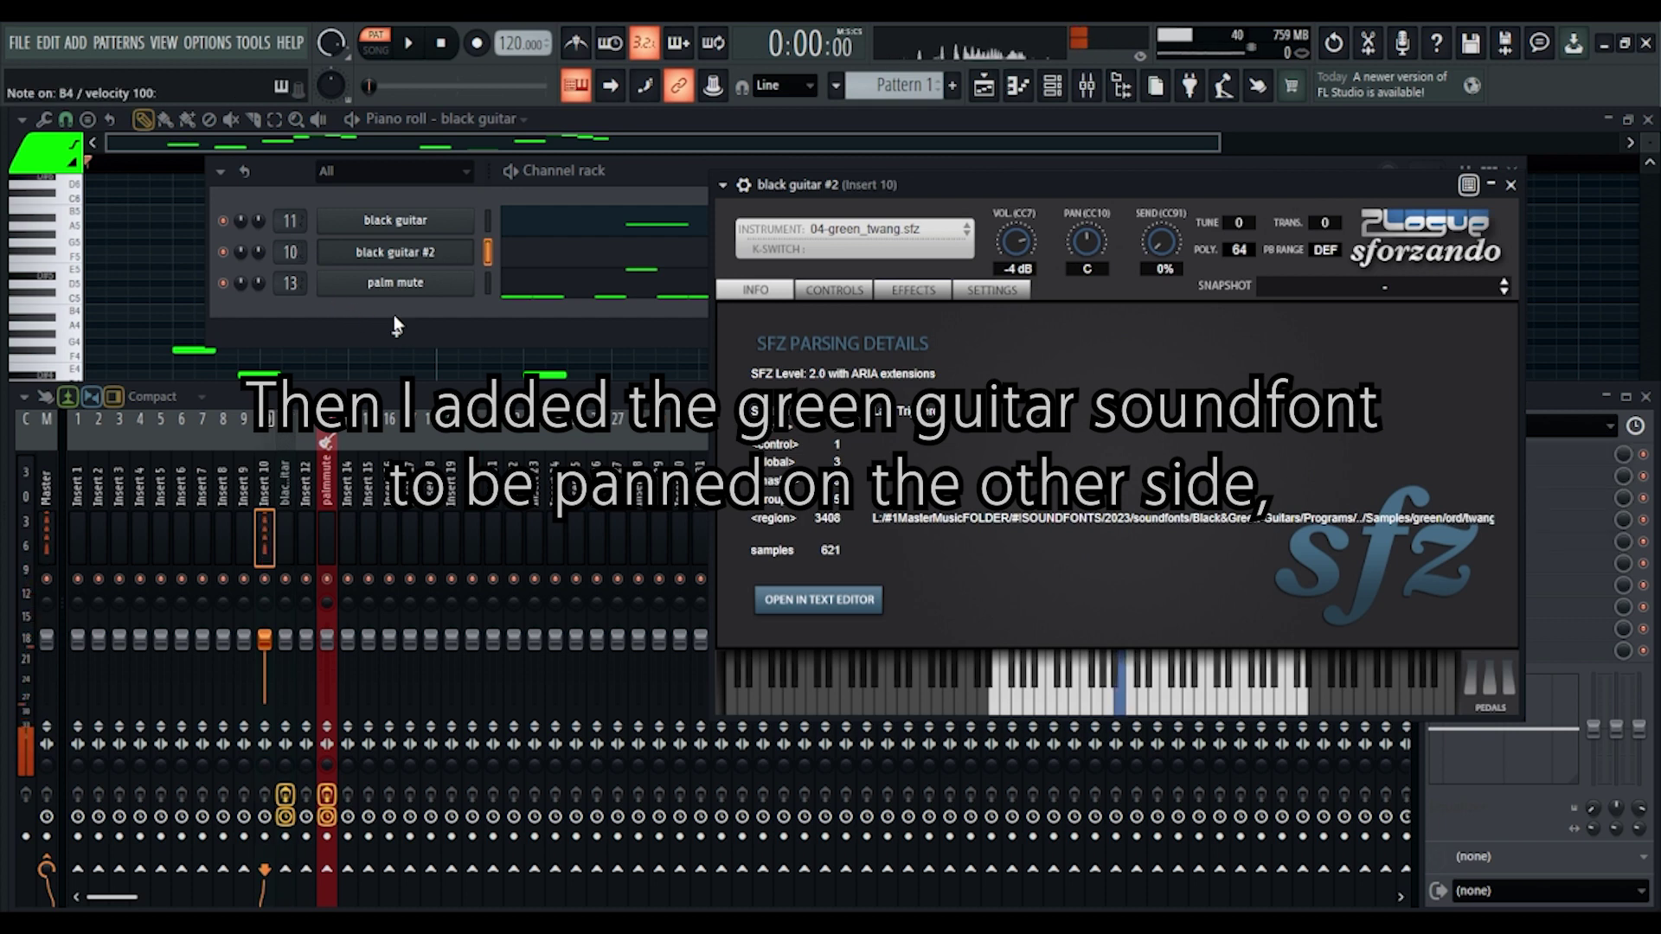
- Copy the black guitar's mixer track state onto insert 10 and set its balance to 75% right
right_click(287, 526)
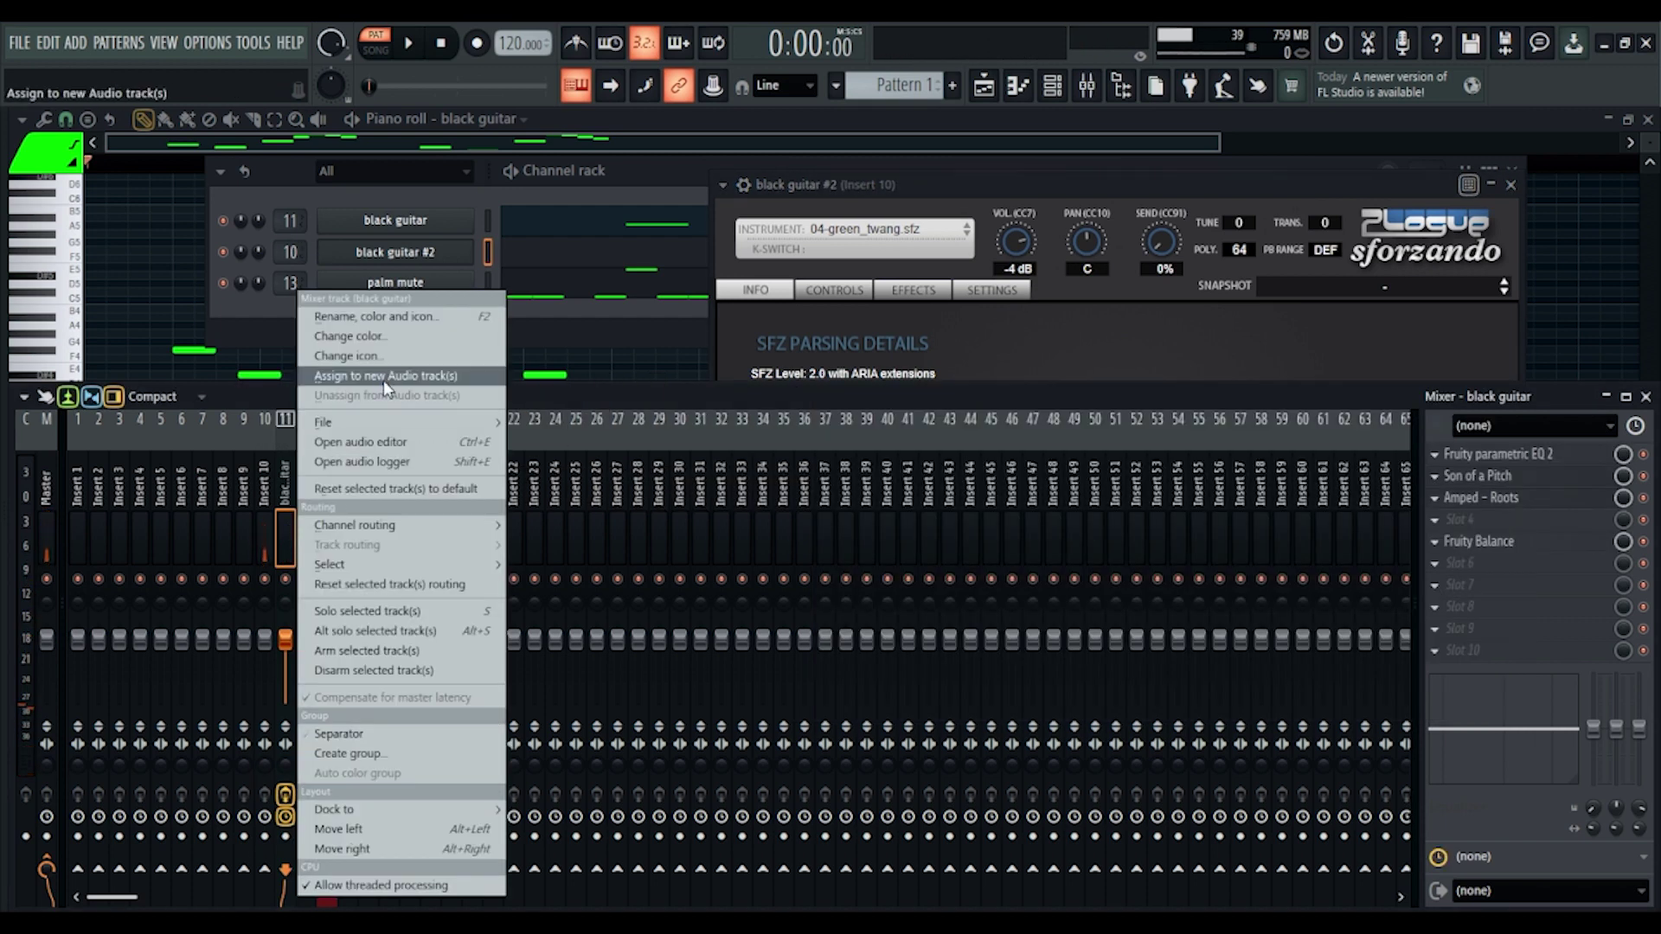
mouse_move(406, 428)
left_click_drag(588, 426, 262, 516)
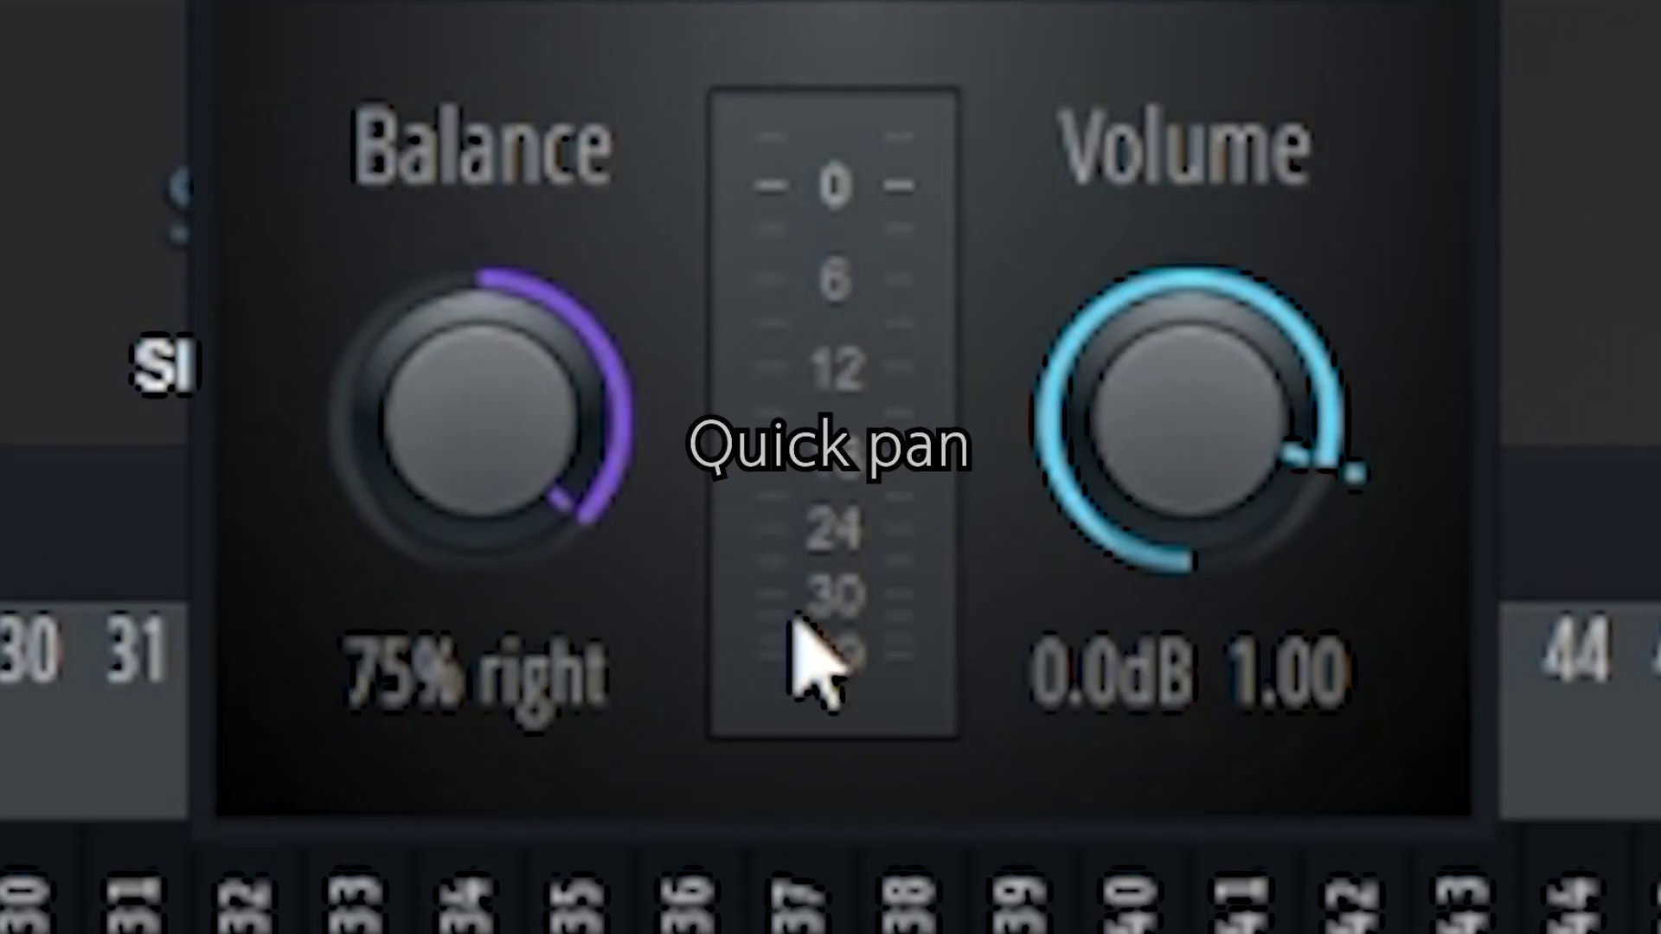
left_click_drag(763, 381, 763, 368)
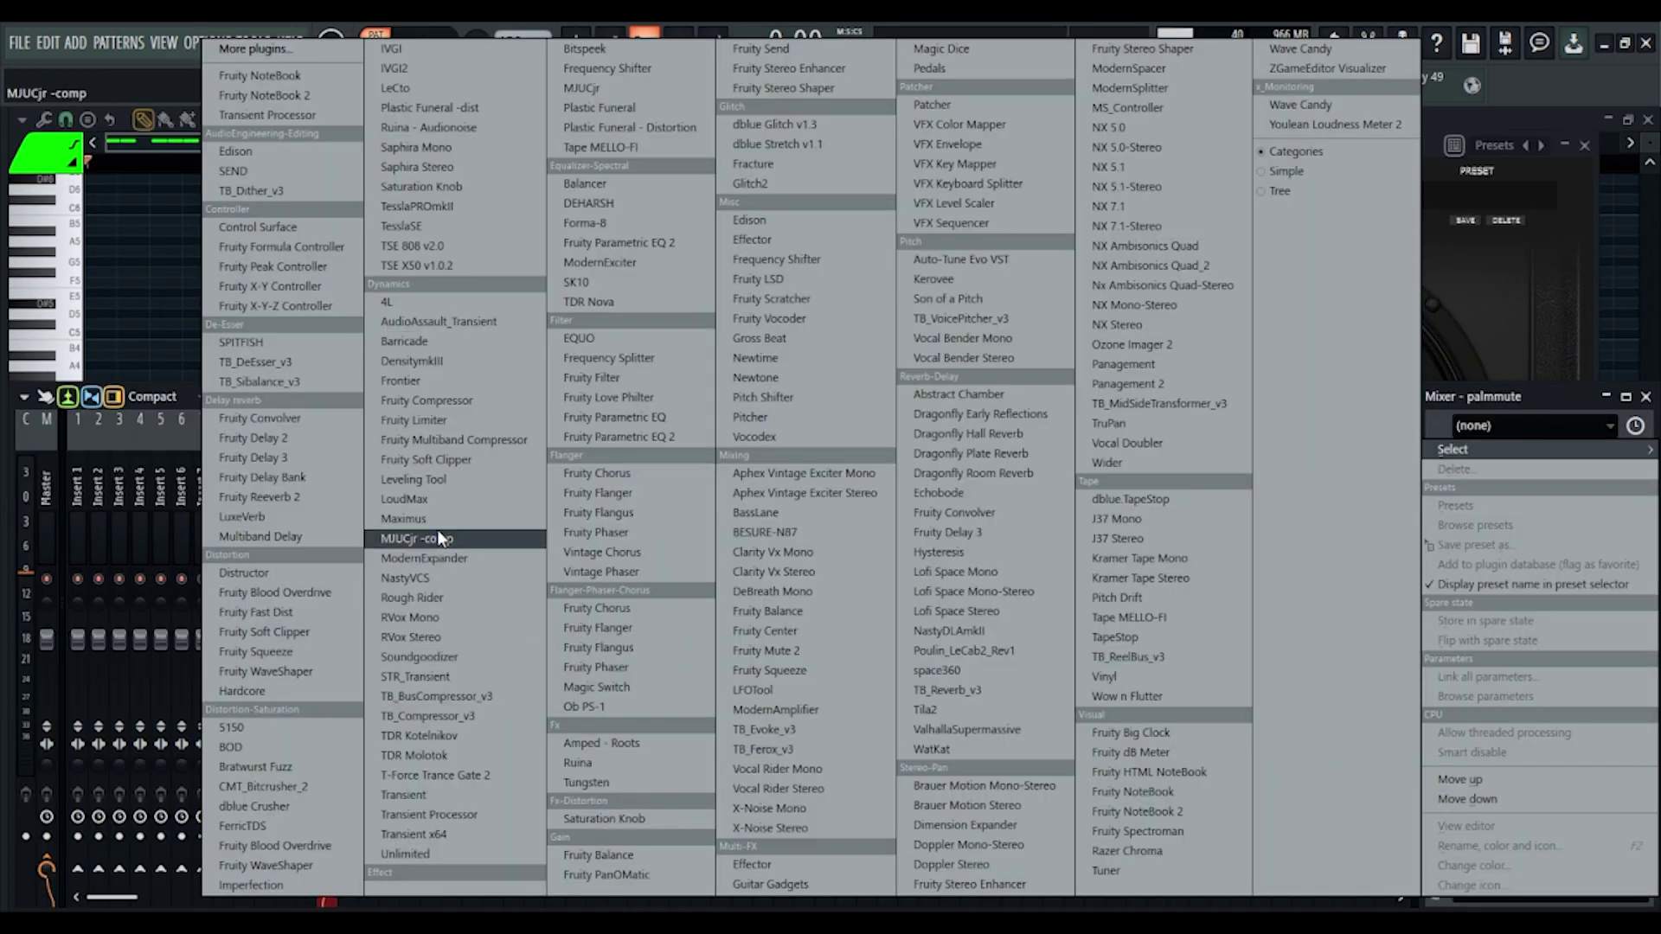
- Add Maximus and a second Fruity Parametric EQ 2 after the amp on the palmmute mixer track
left_click(404, 517)
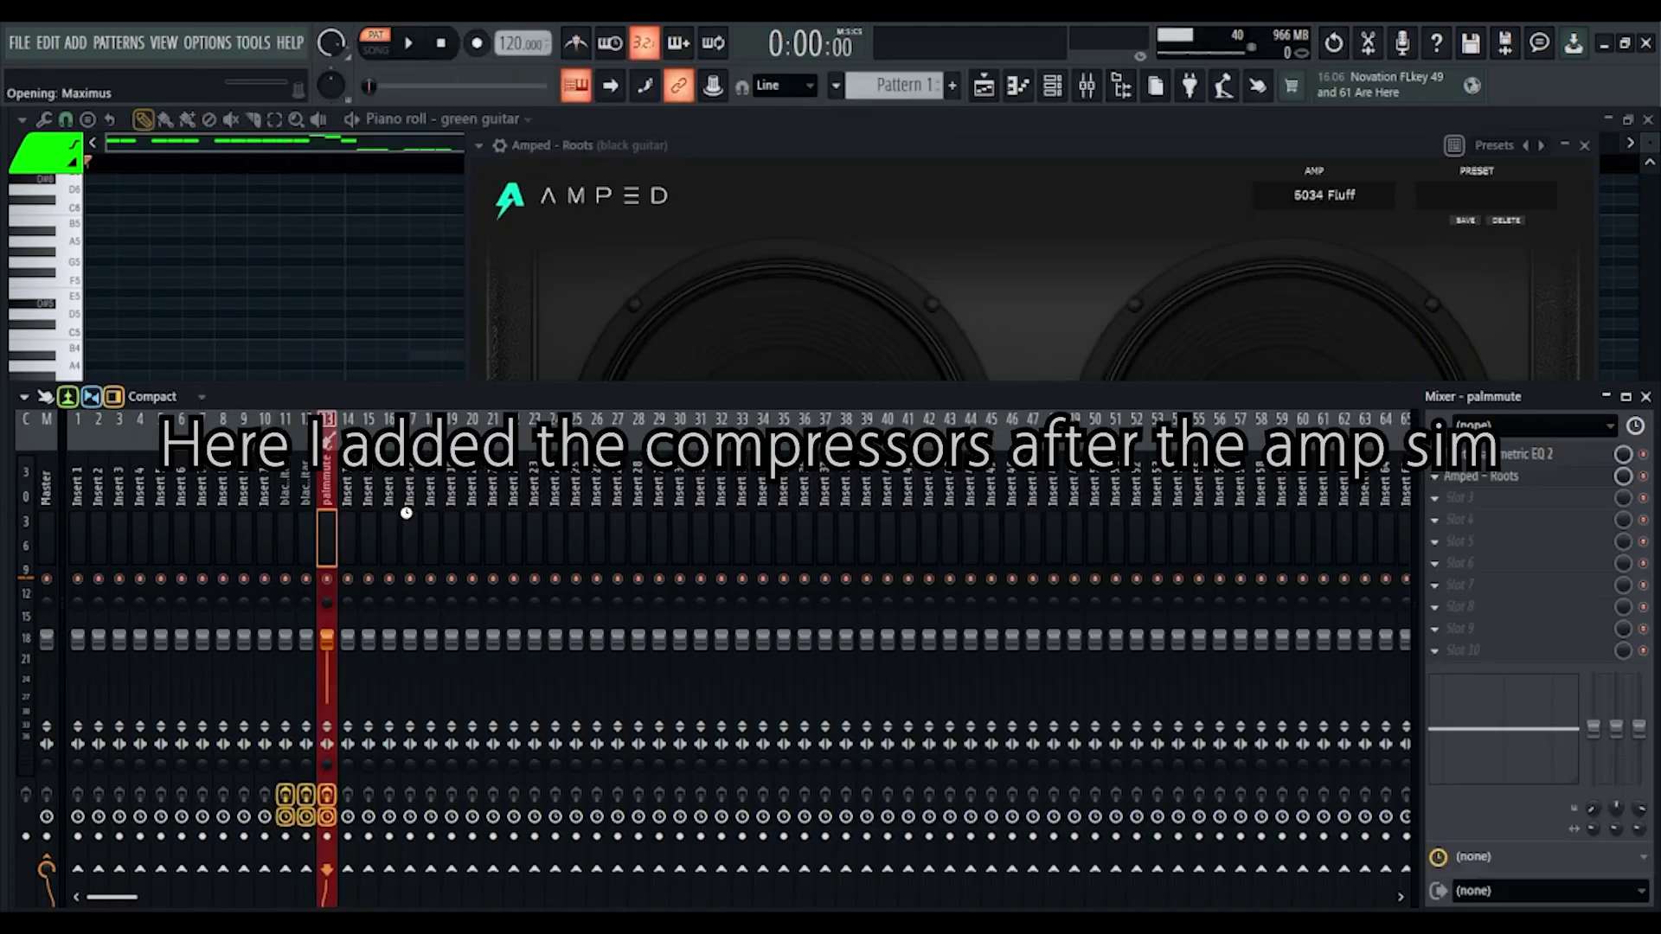
left_click_drag(527, 338, 802, 285)
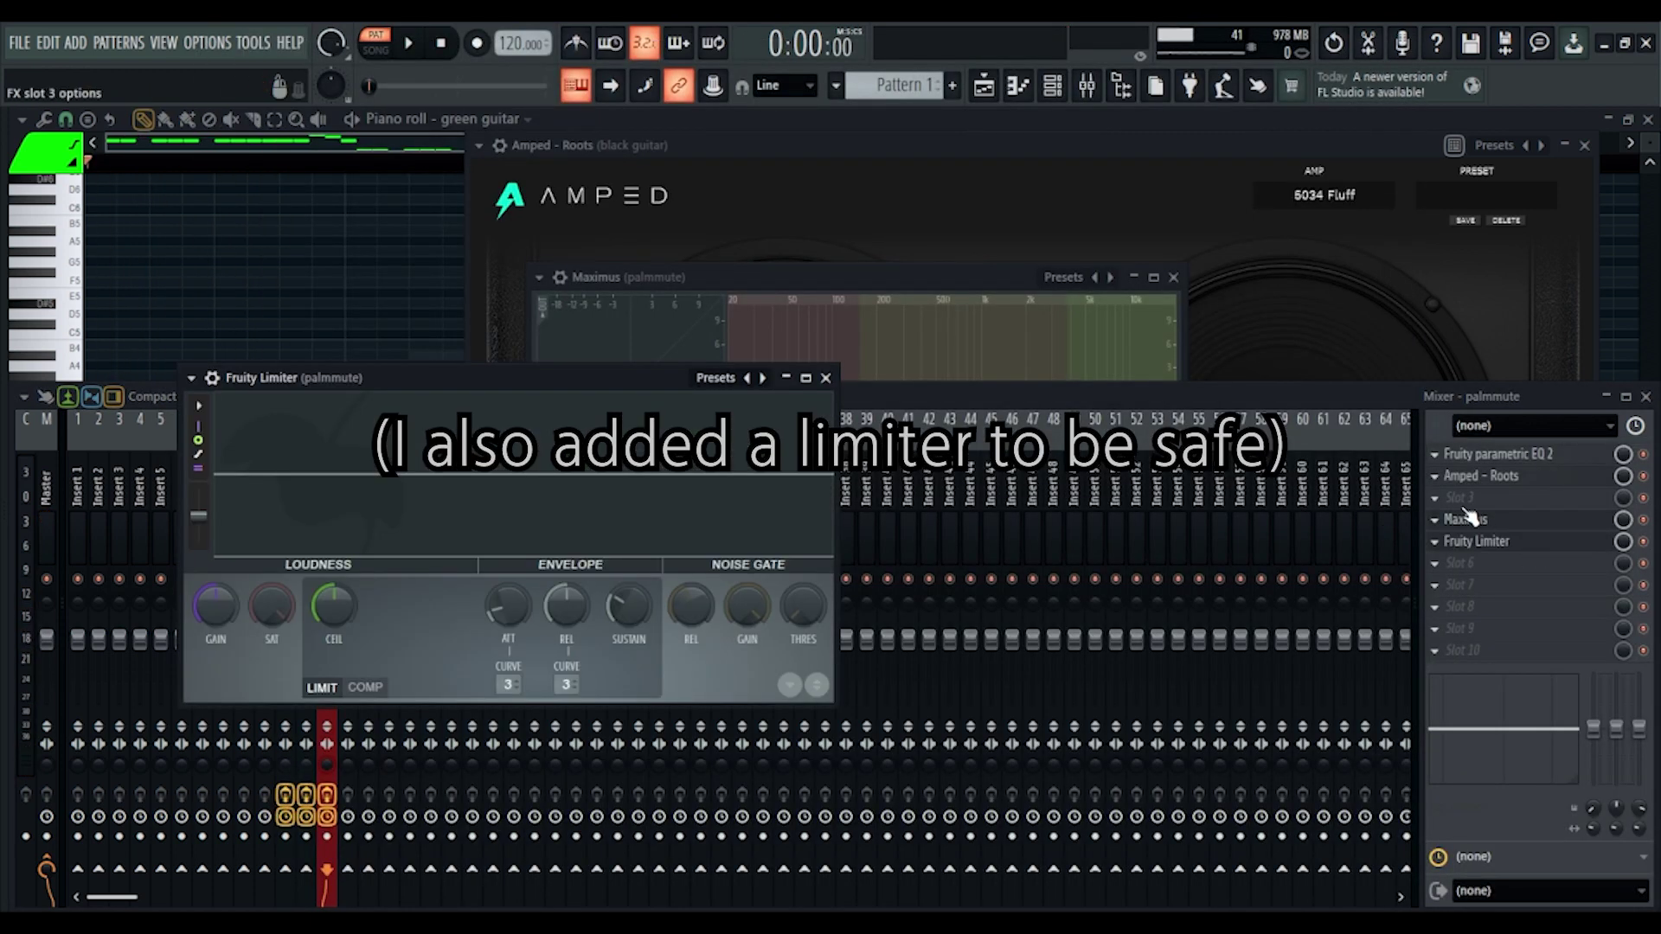
left_click(1433, 498)
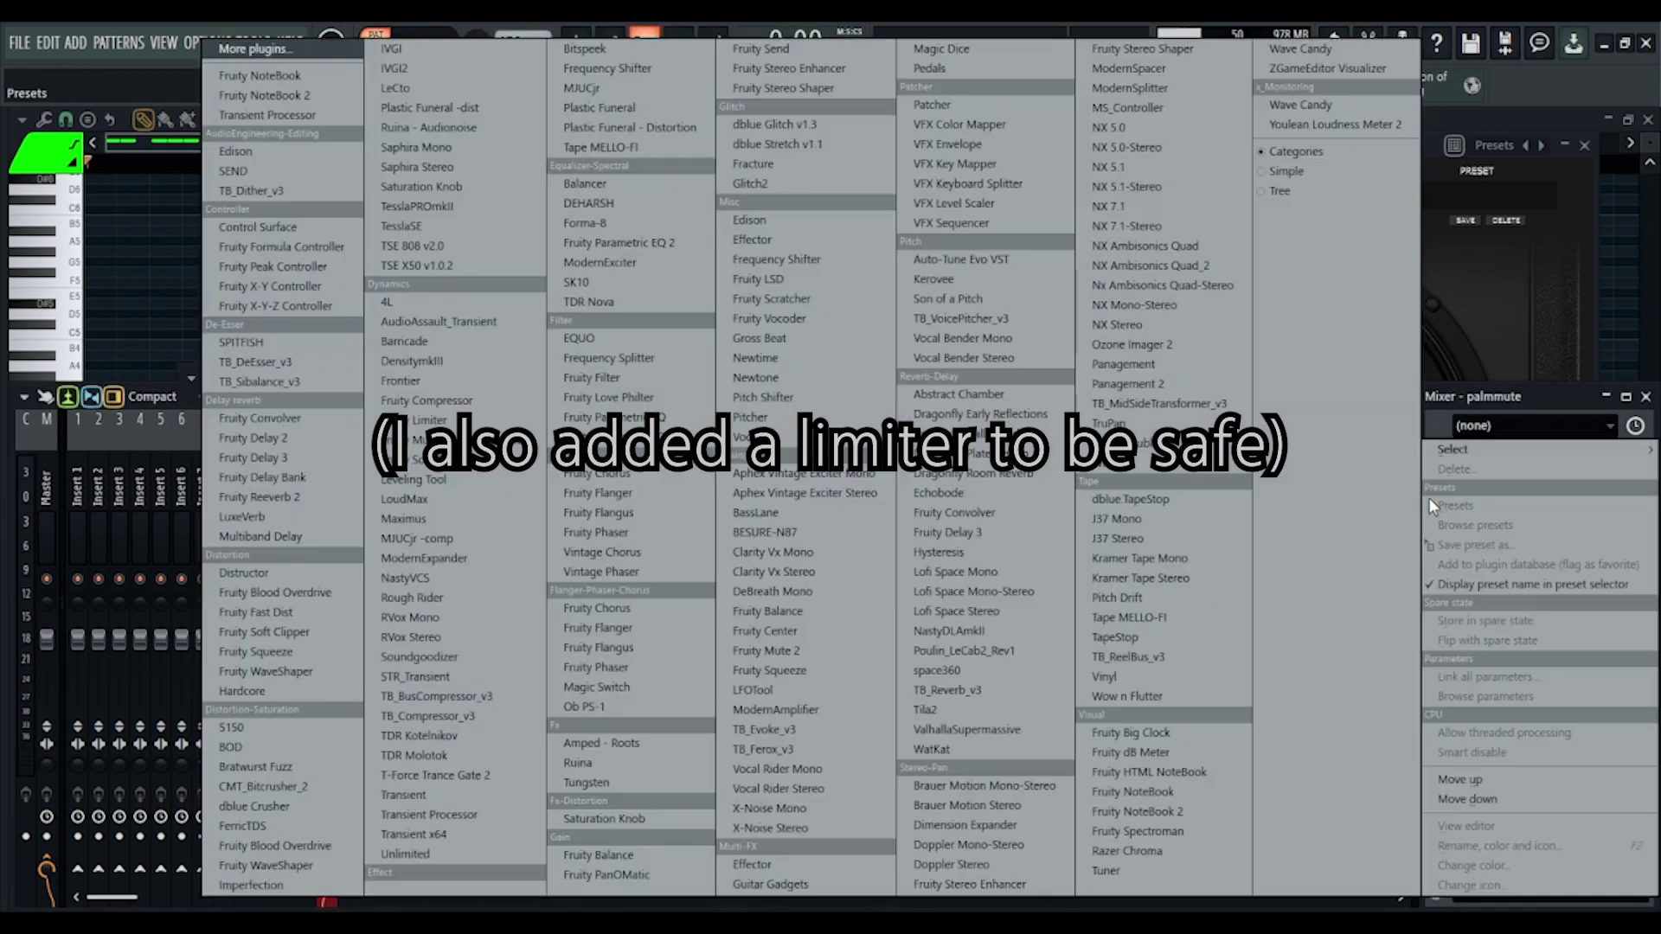
left_click(682, 429)
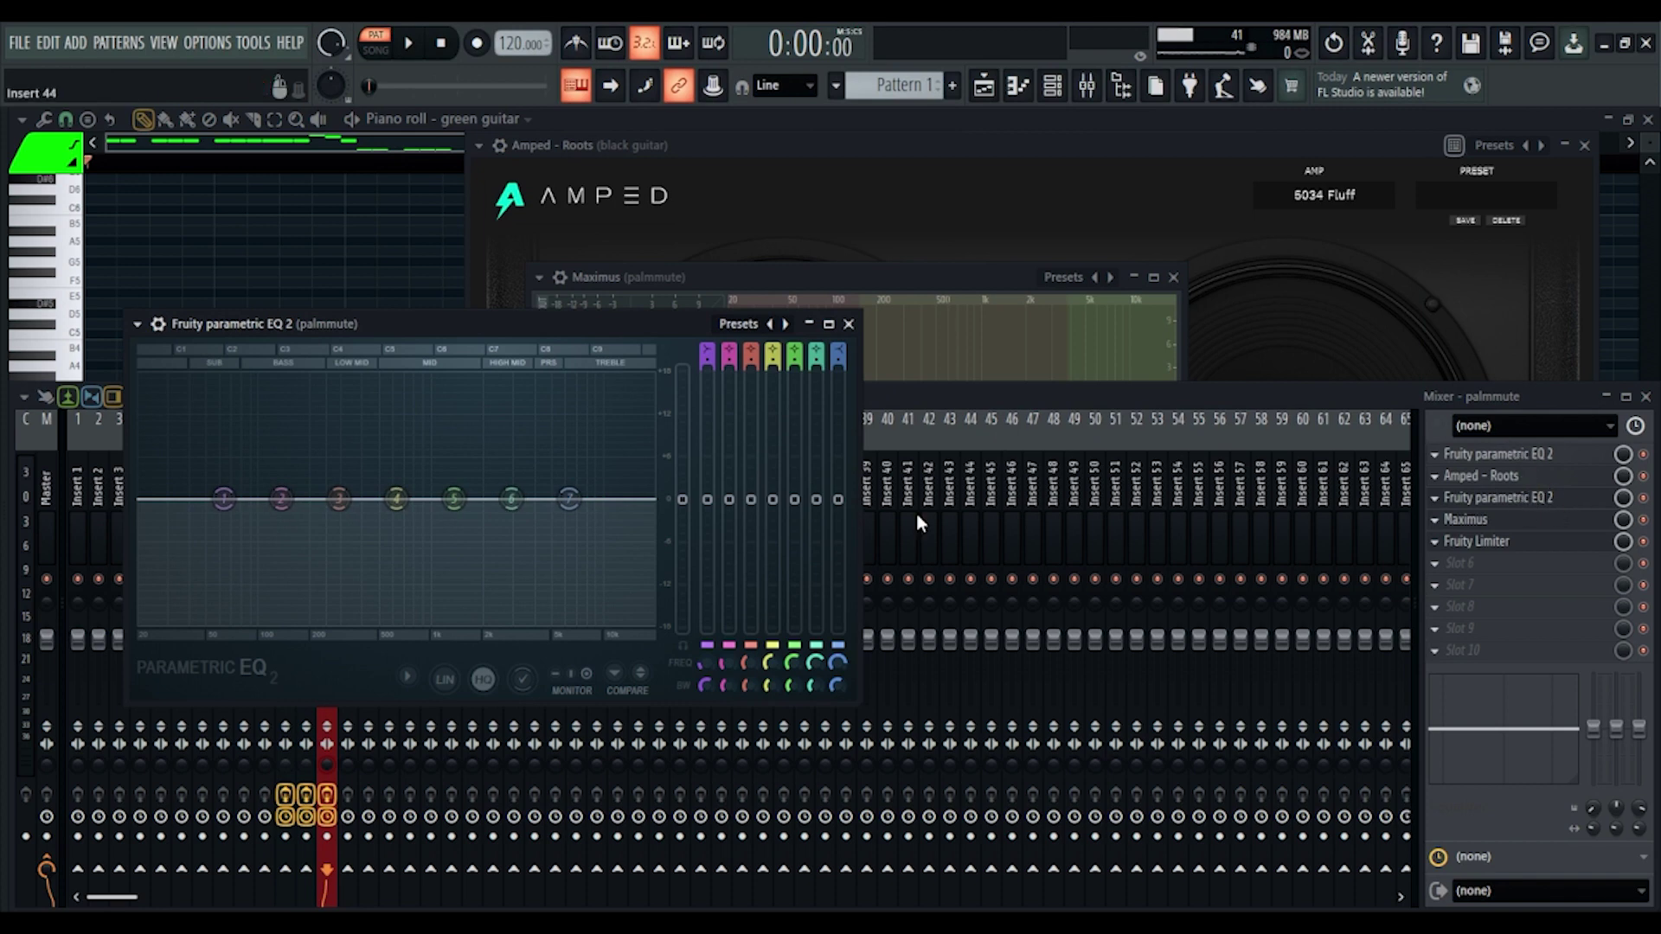
- Play the pattern and shape the palmmute track's second EQ, boosting the highs with band 6 and cutting the low end with band 1
left_click_drag(458, 324, 692, 381)
key("space")
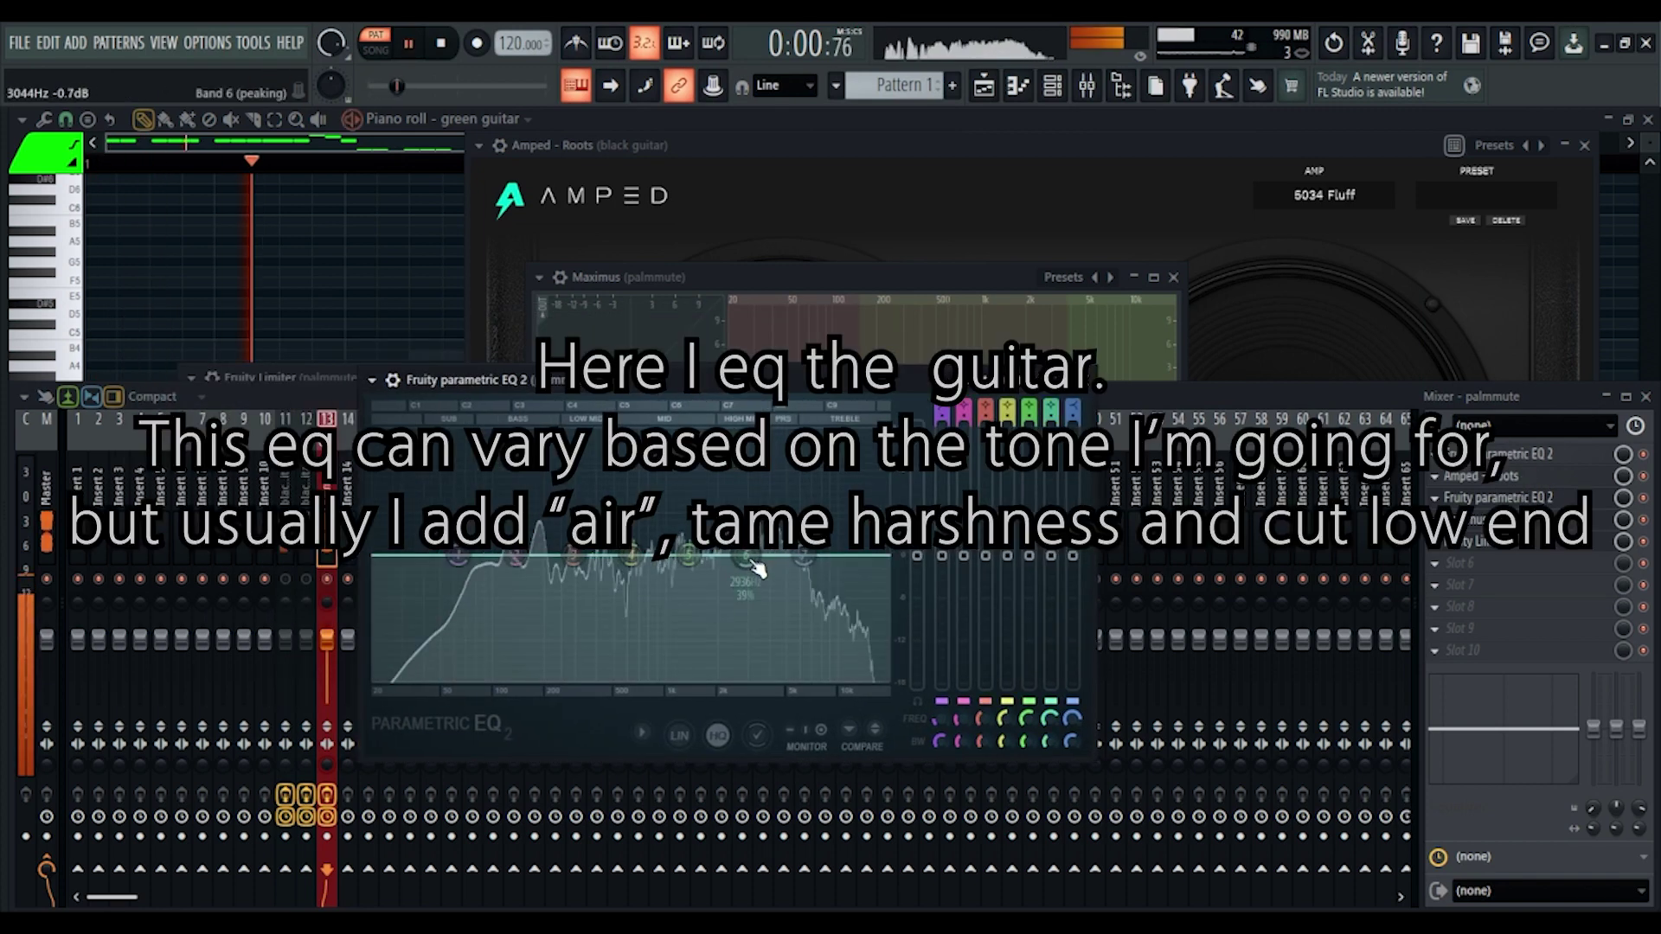
left_click_drag(749, 558, 776, 485)
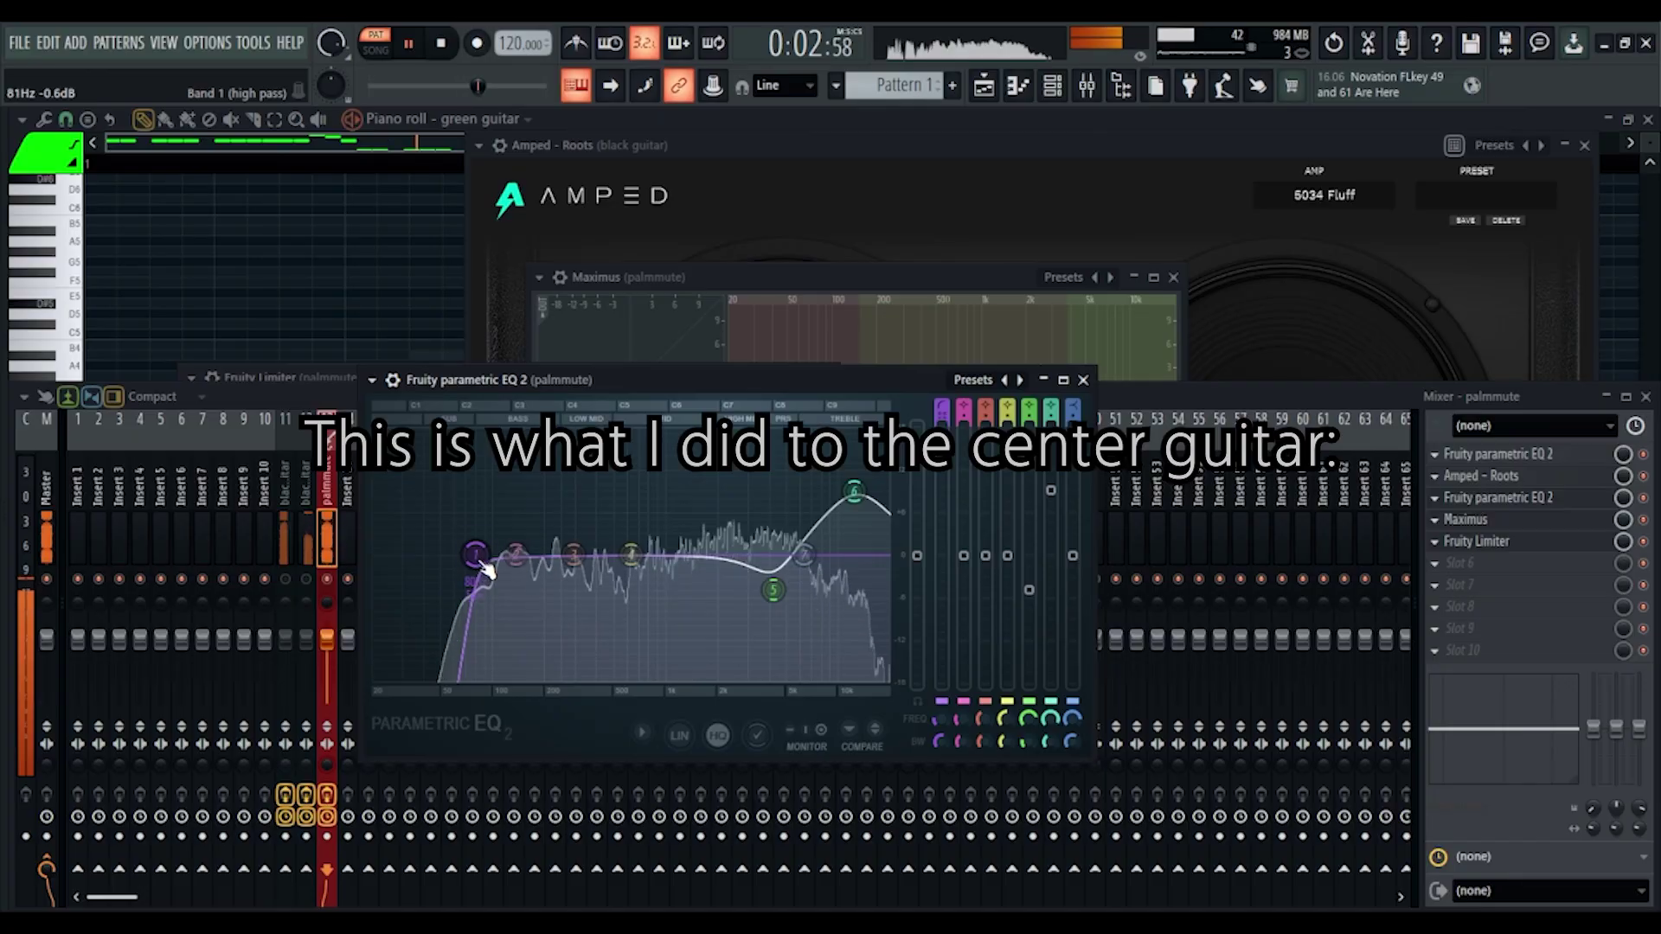
left_click_drag(482, 551, 466, 553)
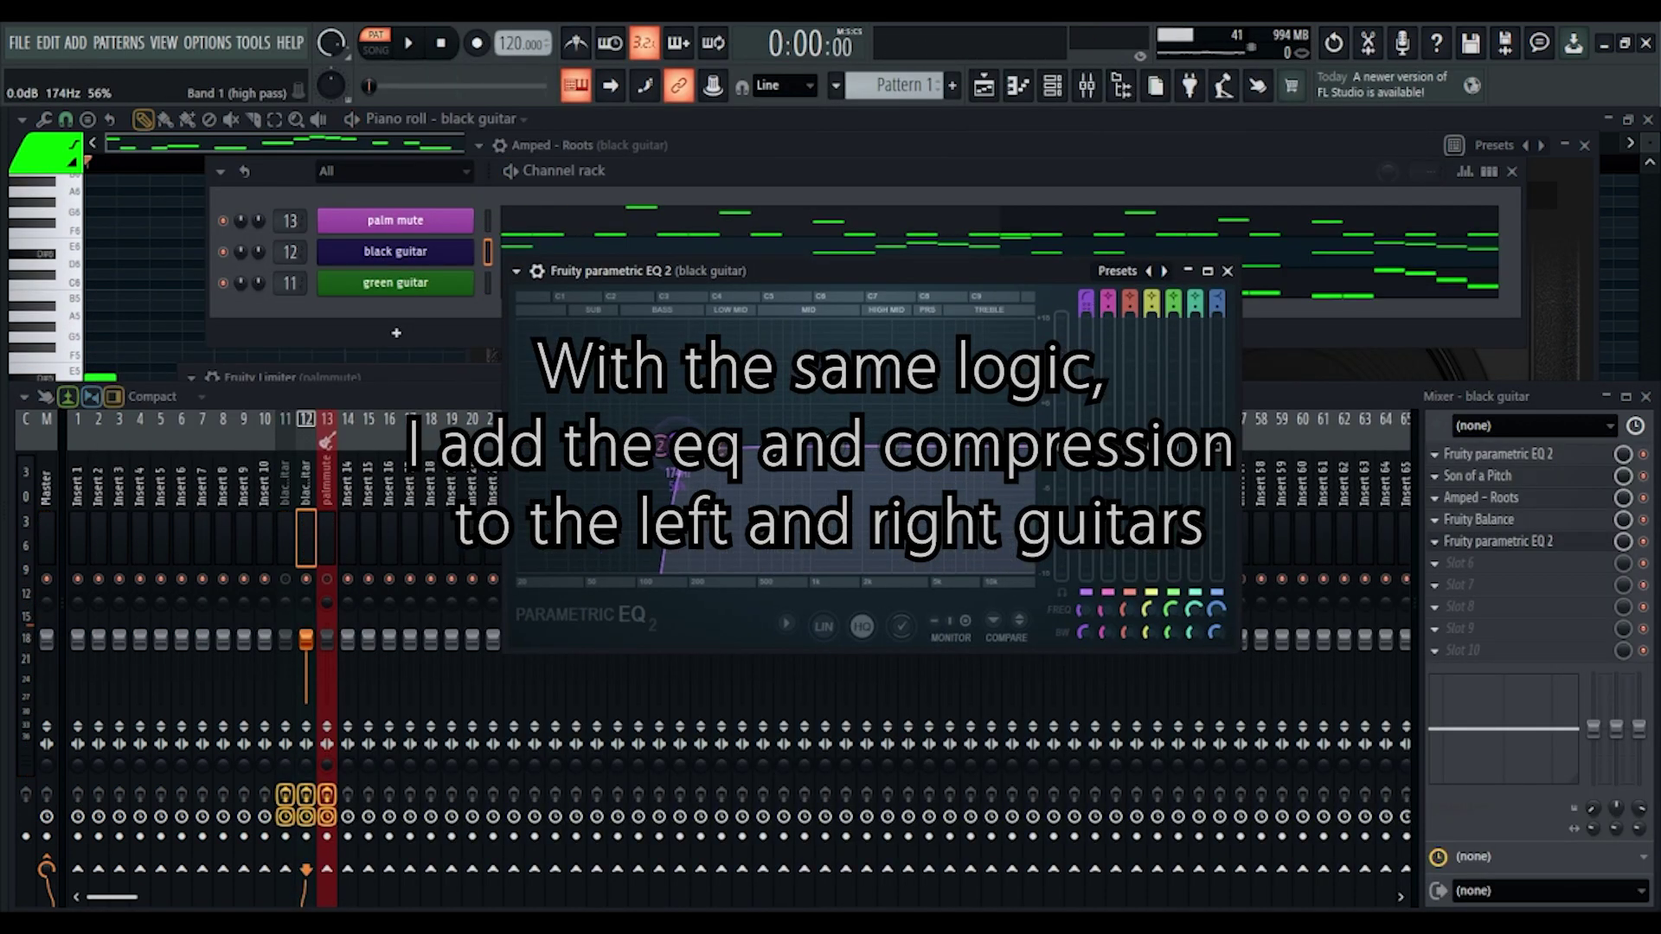
- Play the pattern and shape the insert 12 guitar's second EQ, boosting the highs and setting band 3 to about -1.5 dB at 280 Hz
key("space")
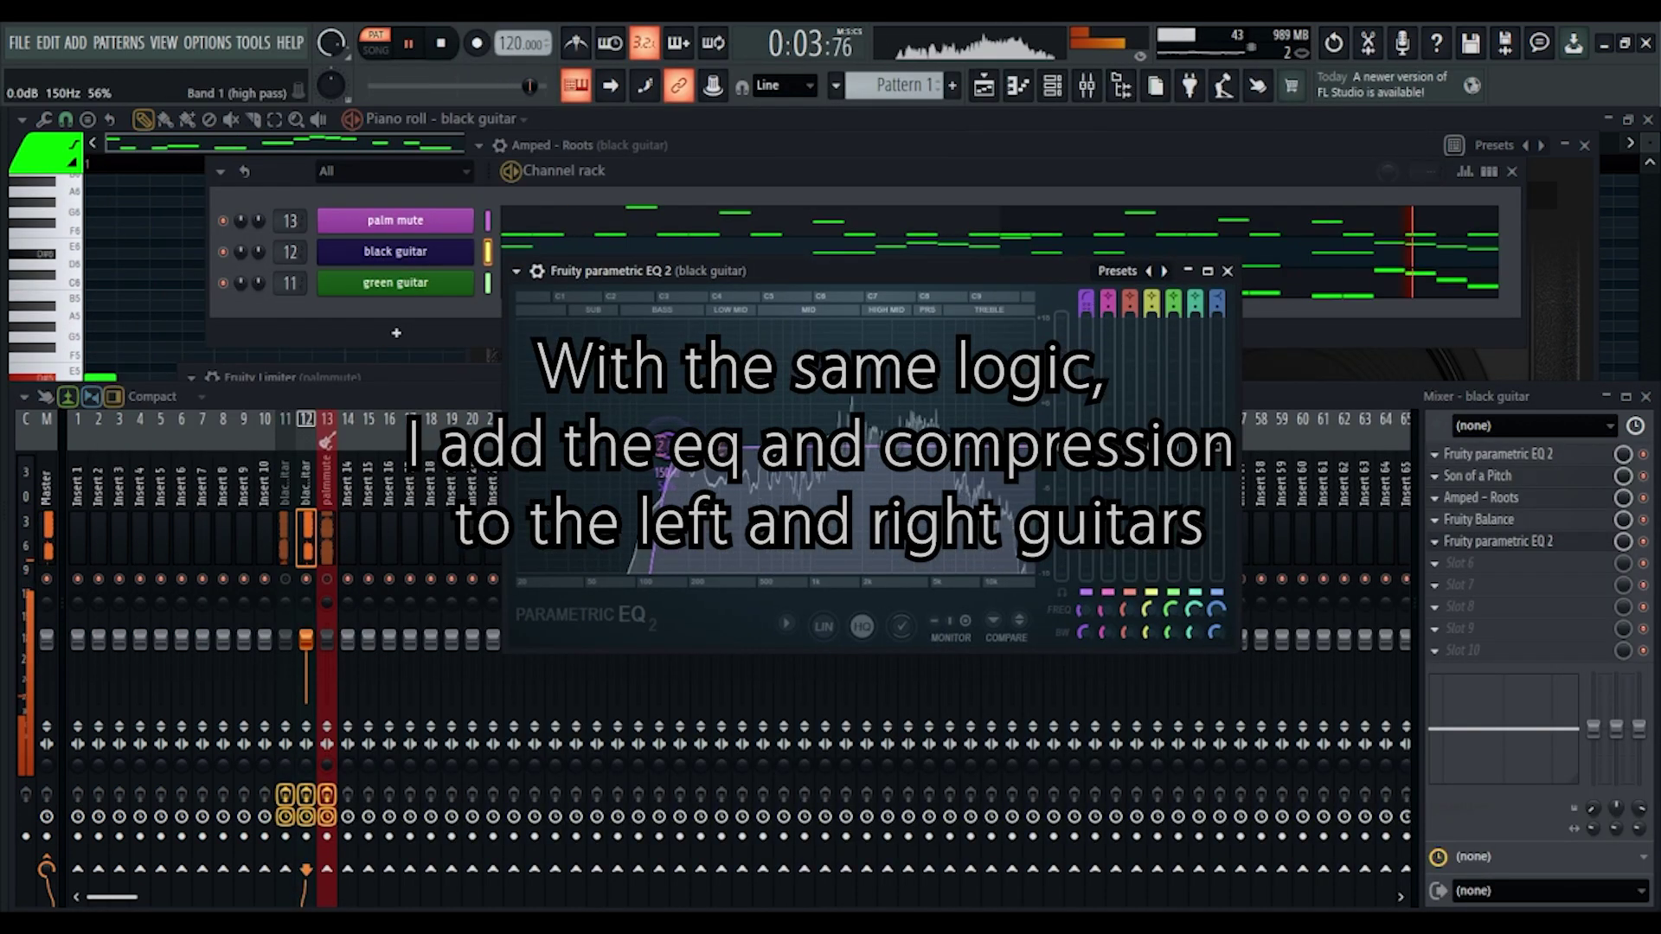
left_click_drag(901, 449, 998, 404)
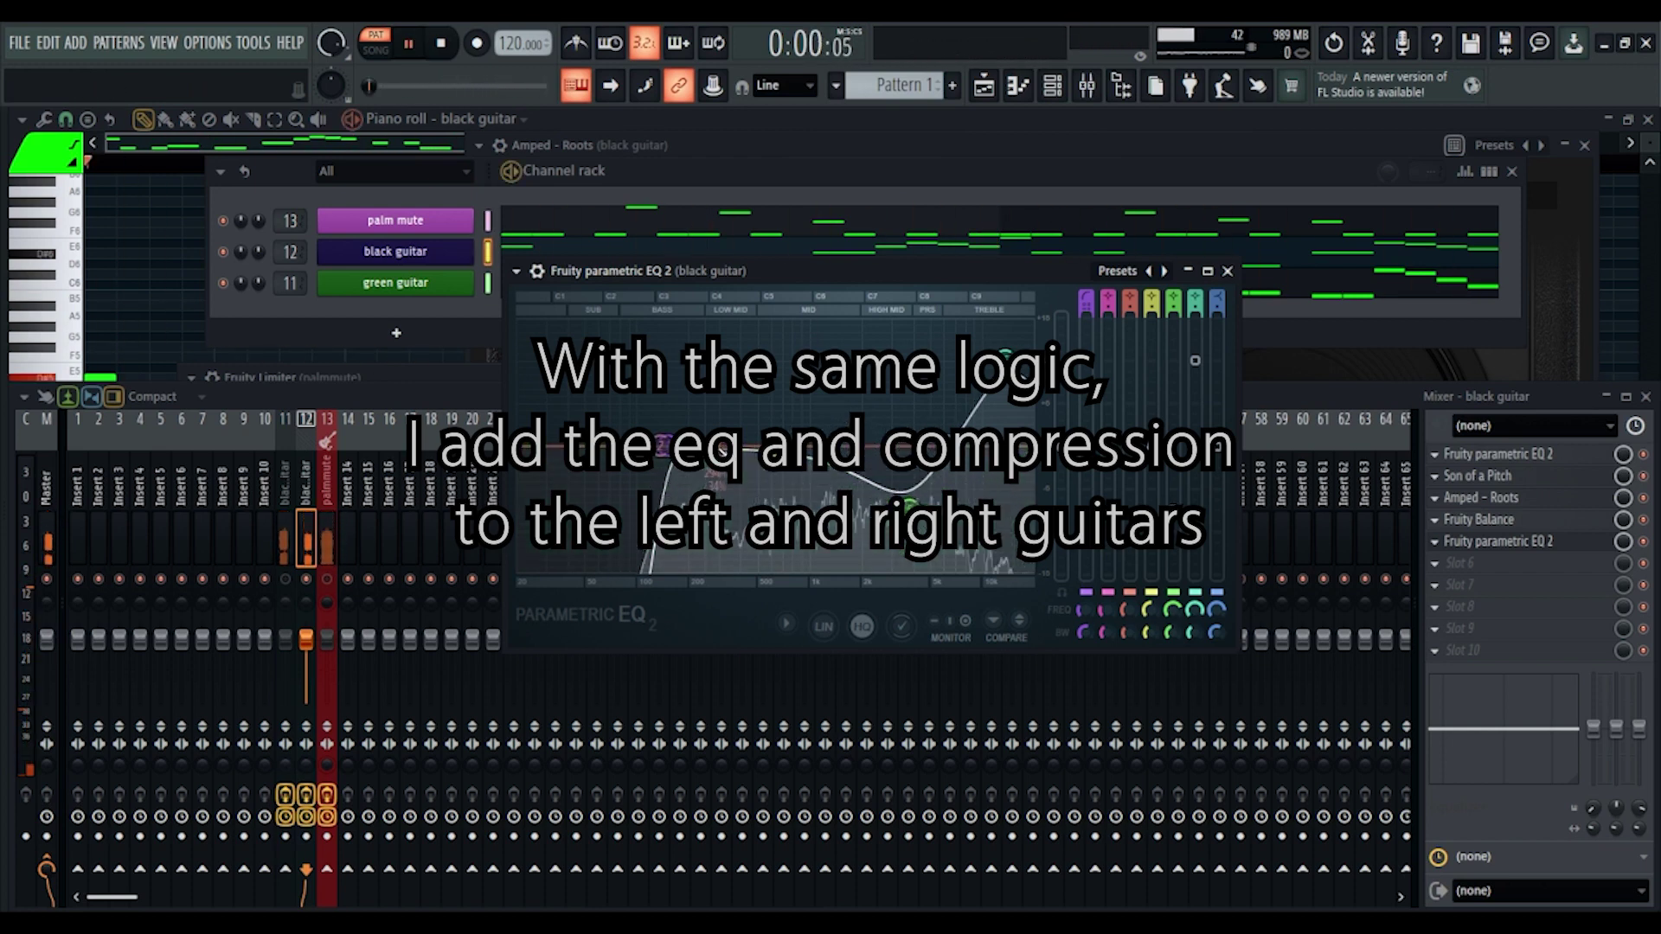
mouse_move(709, 450)
left_mouse_down()
mouse_move(693, 322)
mouse_move(761, 327)
mouse_move(712, 424)
left_mouse_up()
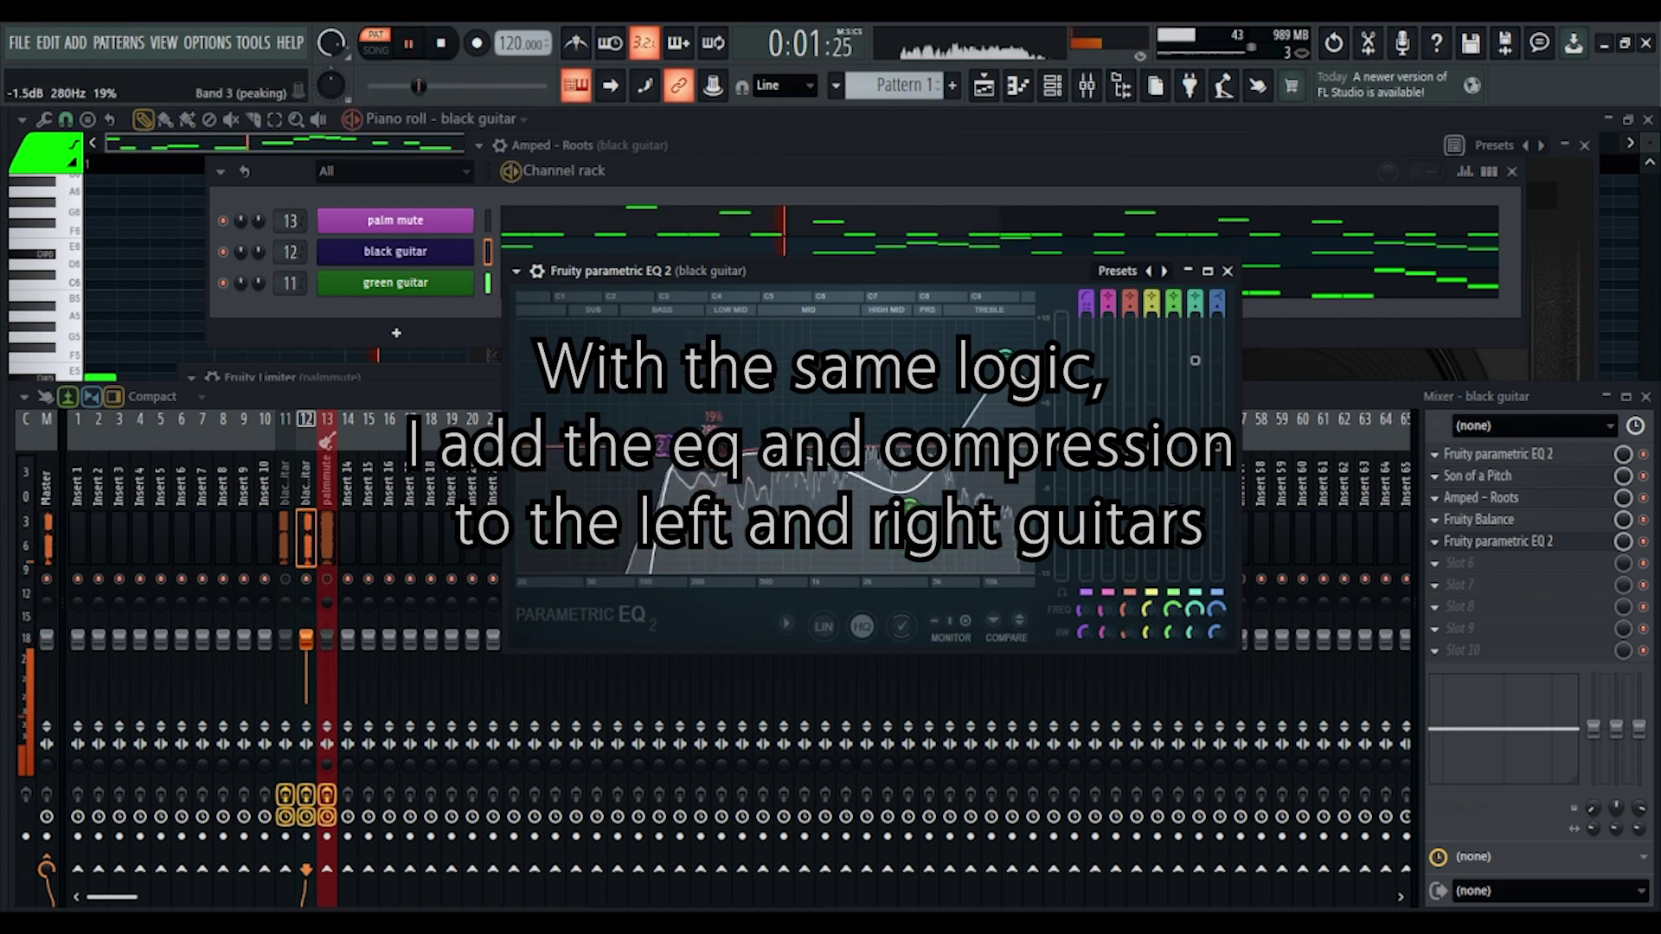
left_click(1227, 271)
- Add Maximus to slot 6 of the black guitar track on insert 12 and lower its master compression curve with an added point
left_click(1435, 564)
mouse_move(1471, 451)
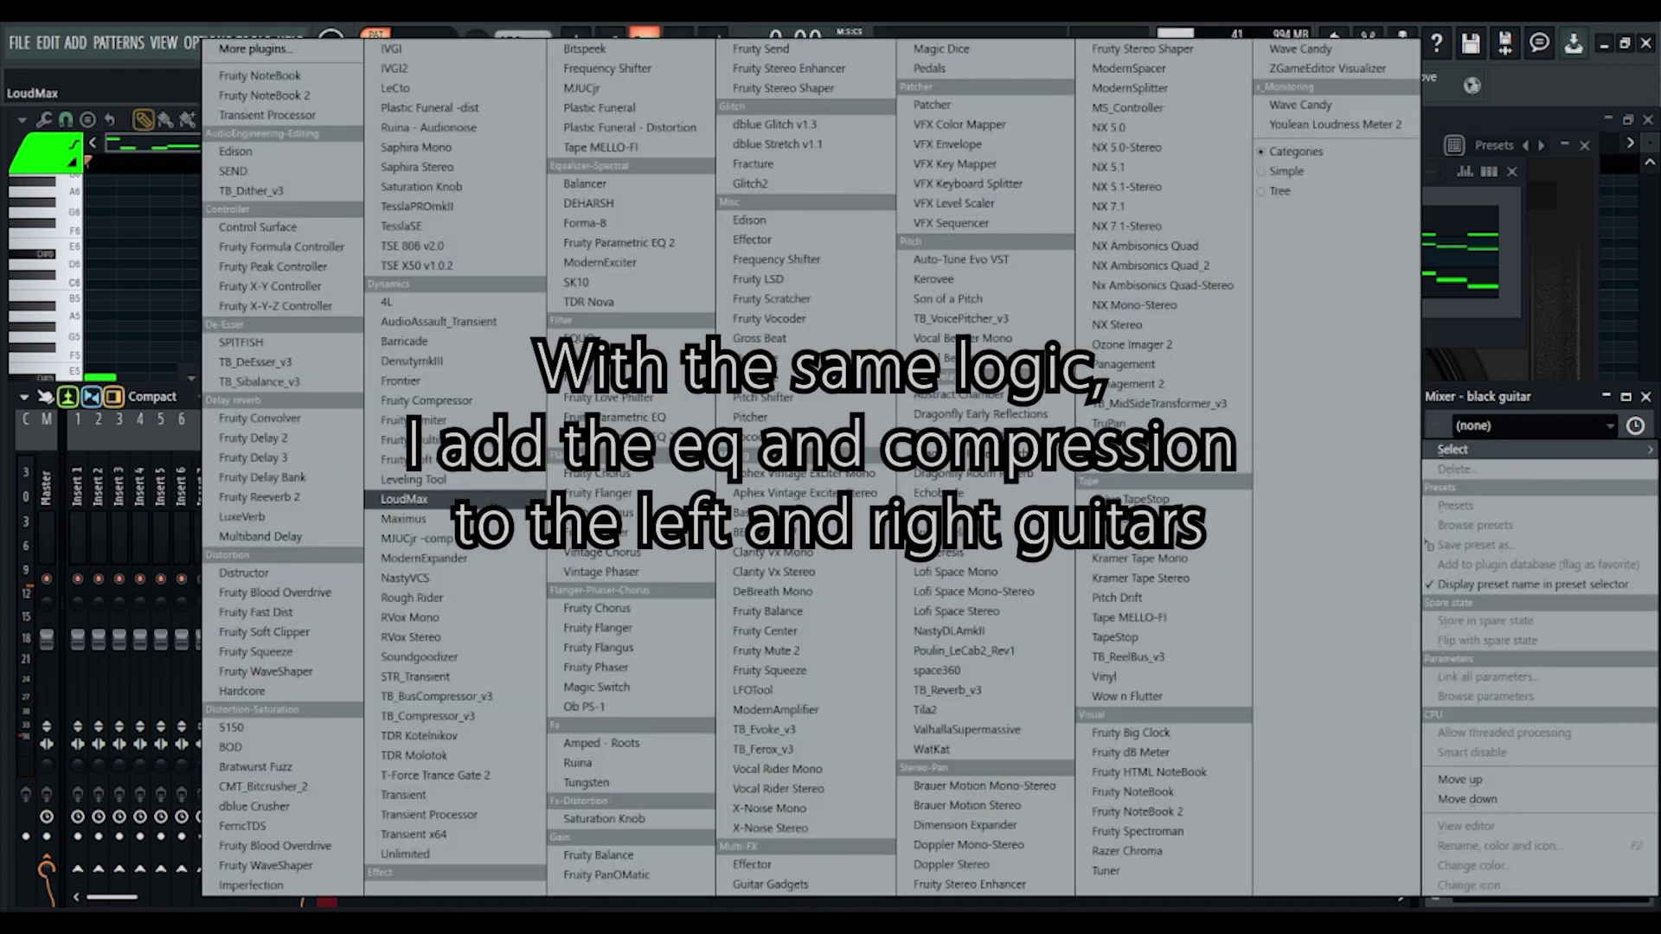
left_click(485, 519)
left_click_drag(459, 356, 955, 324)
right_click(689, 501)
right_click(758, 434)
left_click(783, 449)
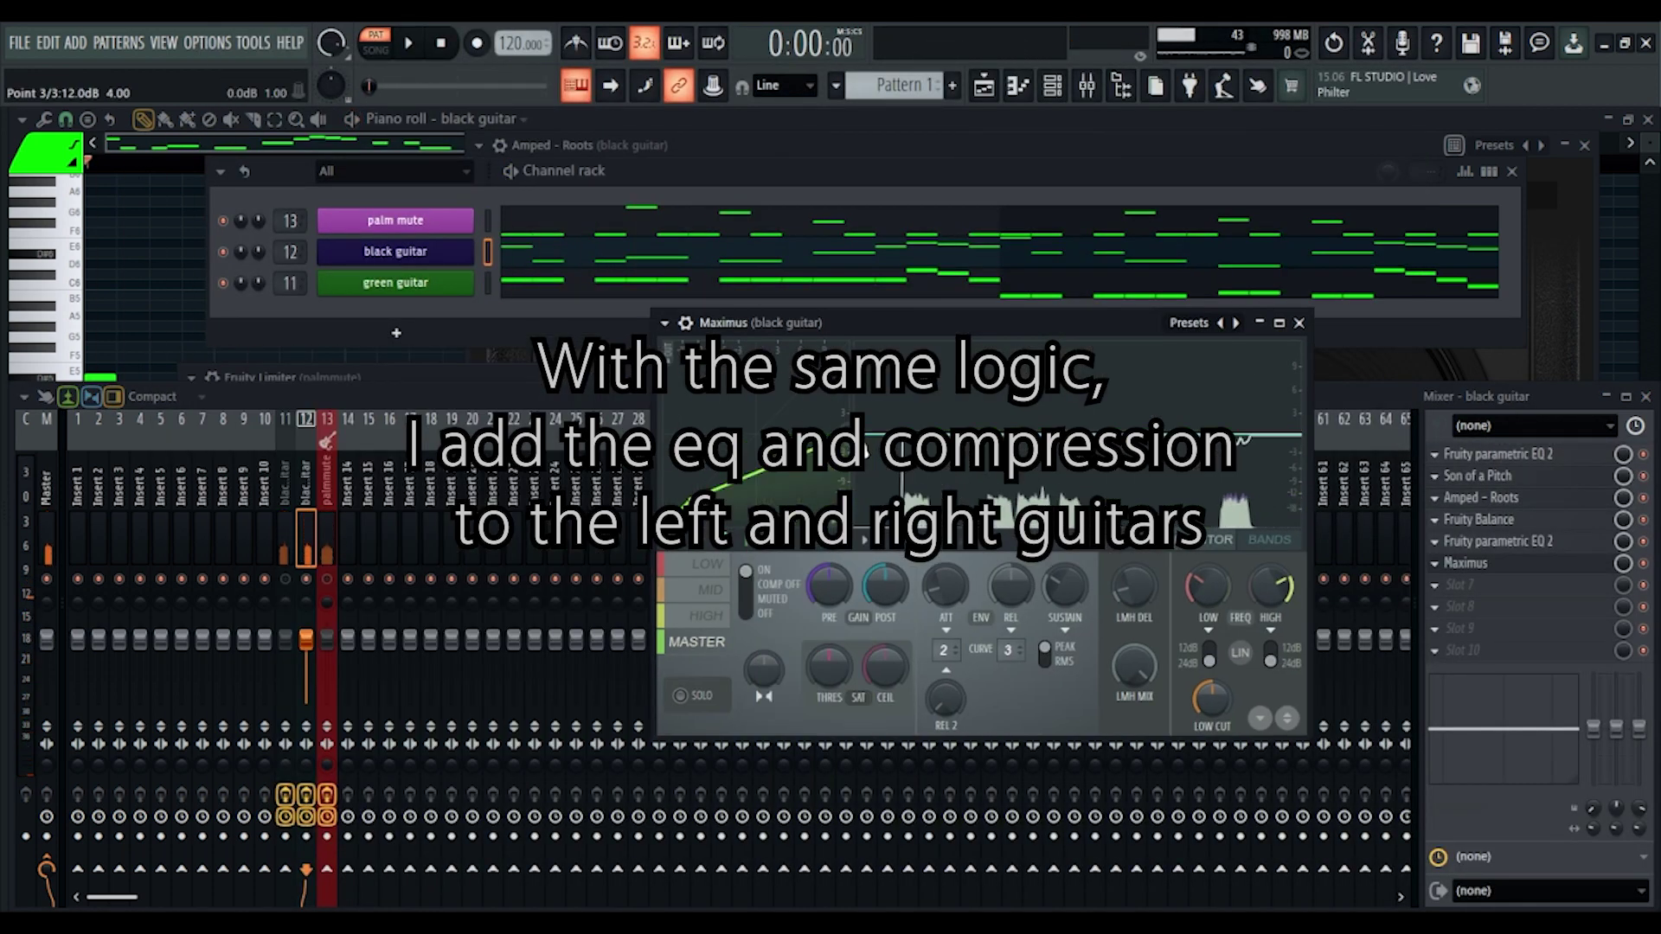
left_click_drag(851, 434, 851, 489)
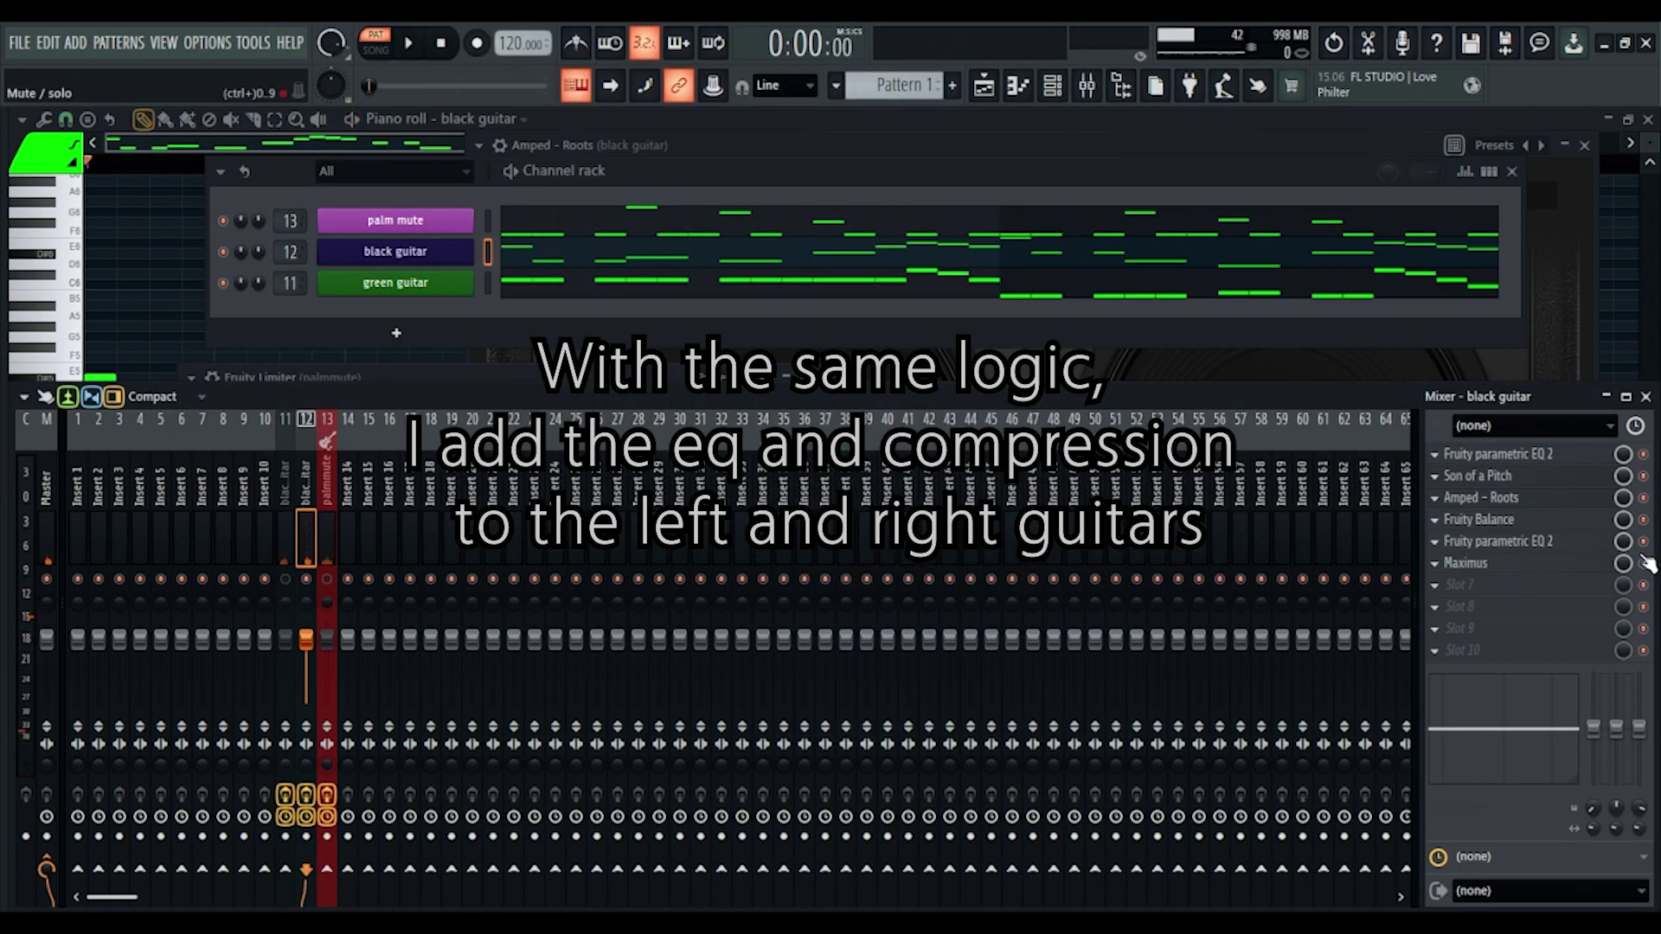
- Delete the Son of a Pitch effect from the other black guitar track on insert 11
scroll(1533, 553, "up", 2)
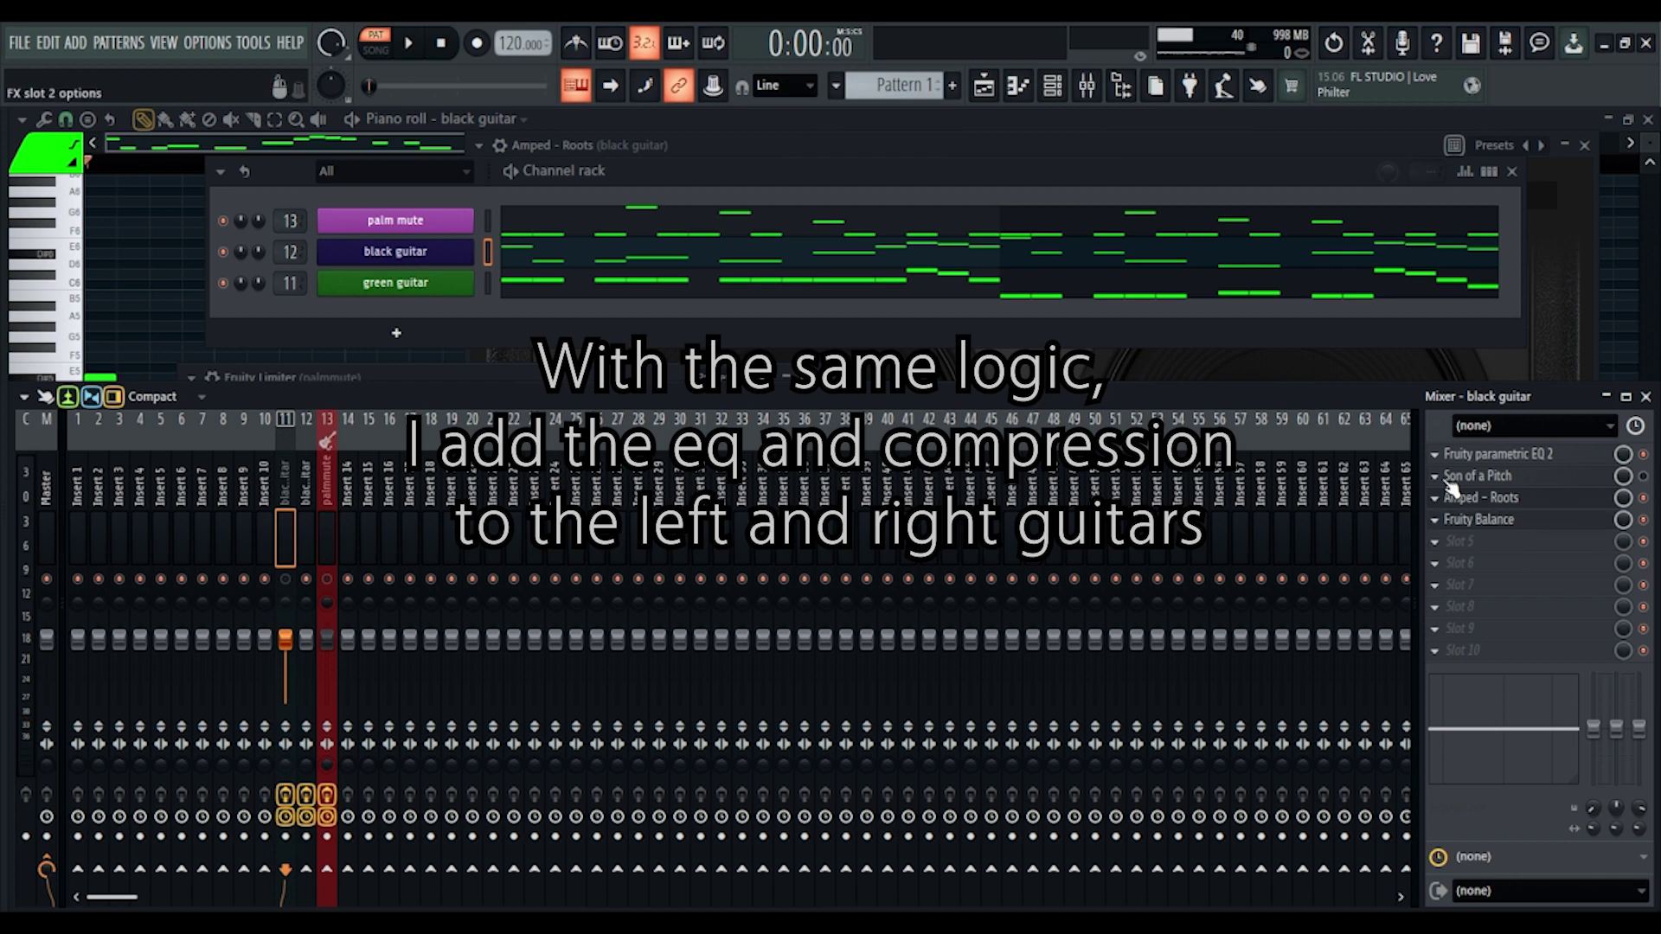
left_click(1436, 477)
left_click(1510, 477)
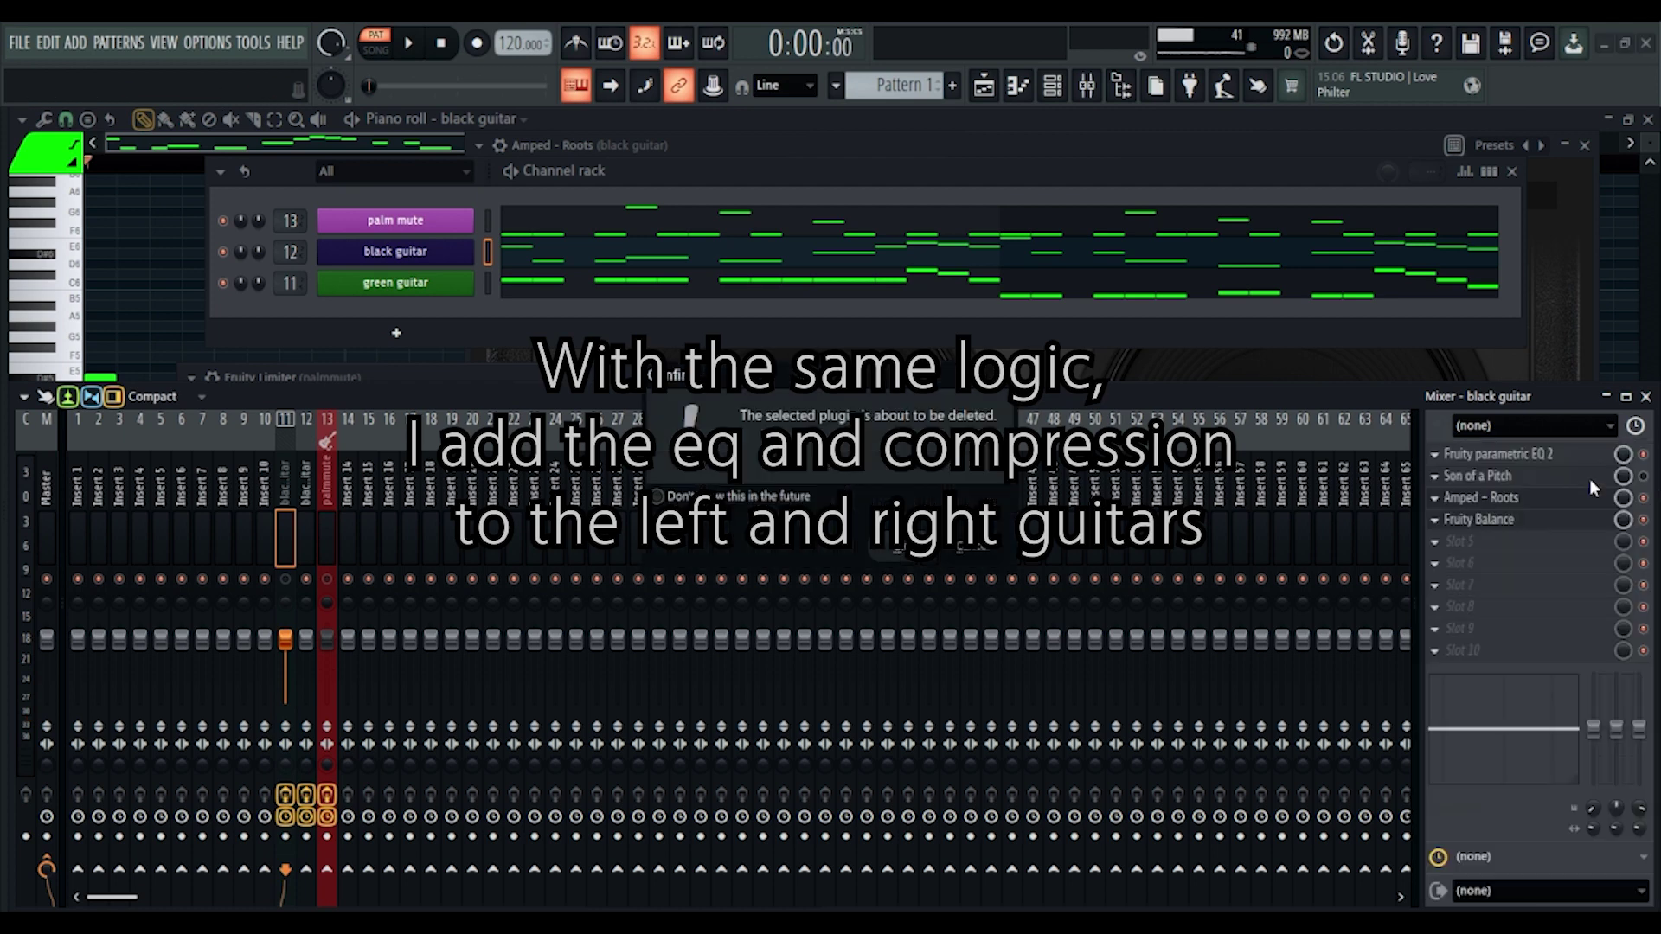
key("Return")
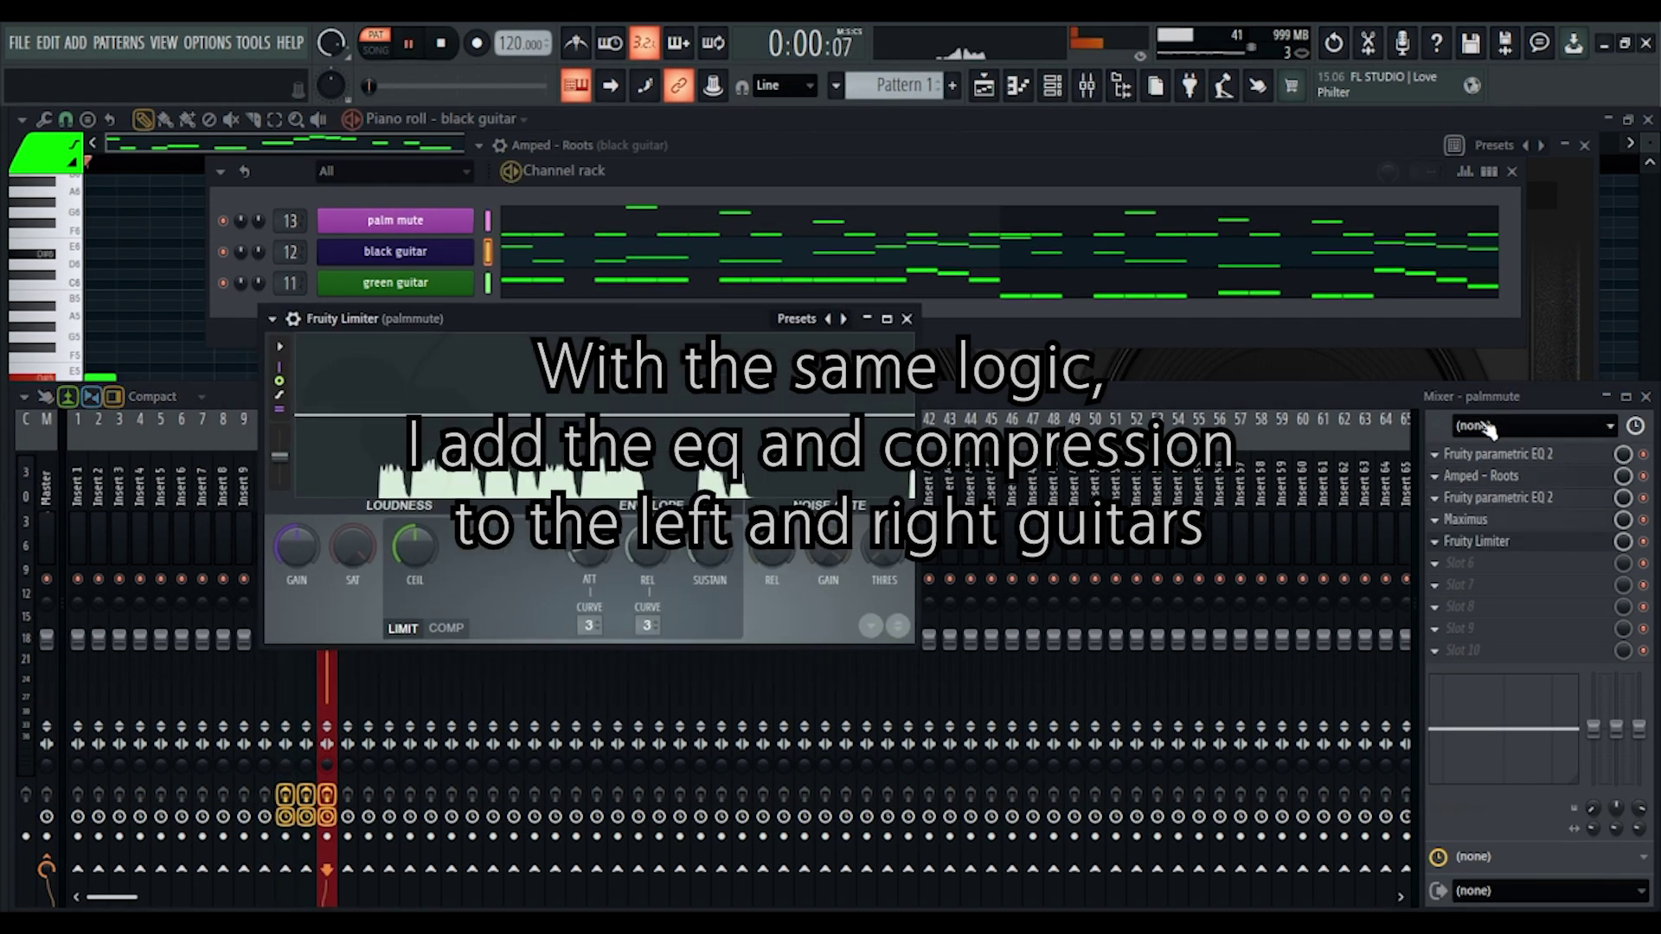
- Copy the second Fruity Parametric EQ 2 from insert 12 onto the insert 11 guitar track and play the pattern
left_click_drag(485, 323, 796, 286)
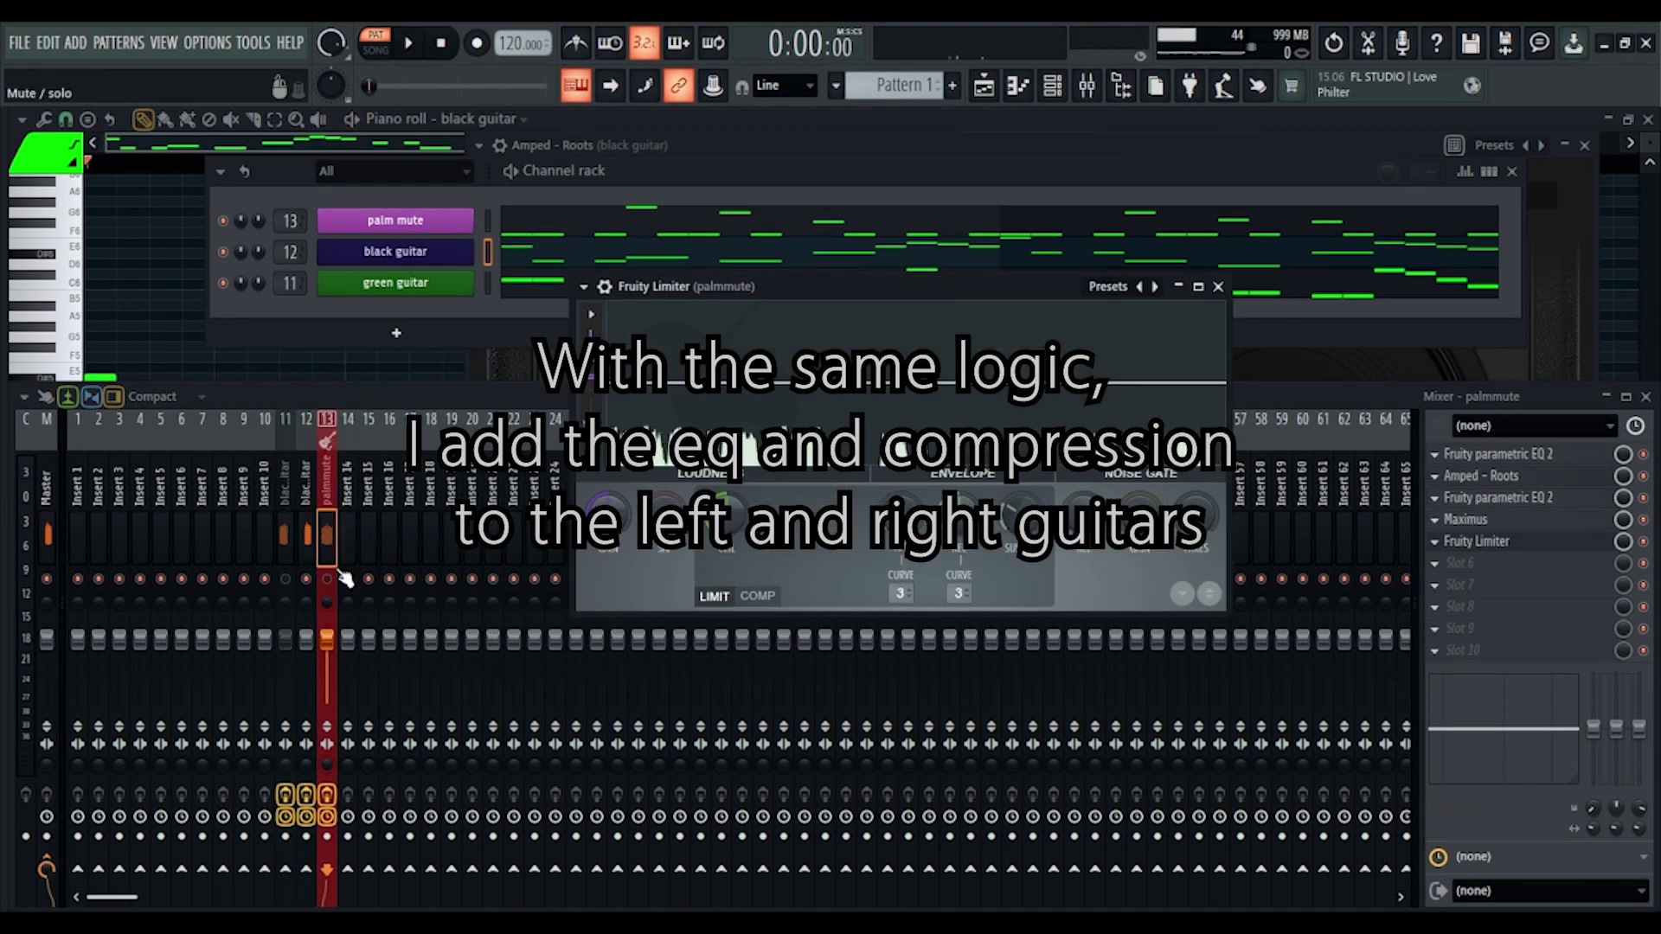
left_click(307, 554)
left_click(1436, 564)
left_click_drag(1490, 518, 285, 542)
left_click_drag(1603, 506, 1599, 543)
key("space")
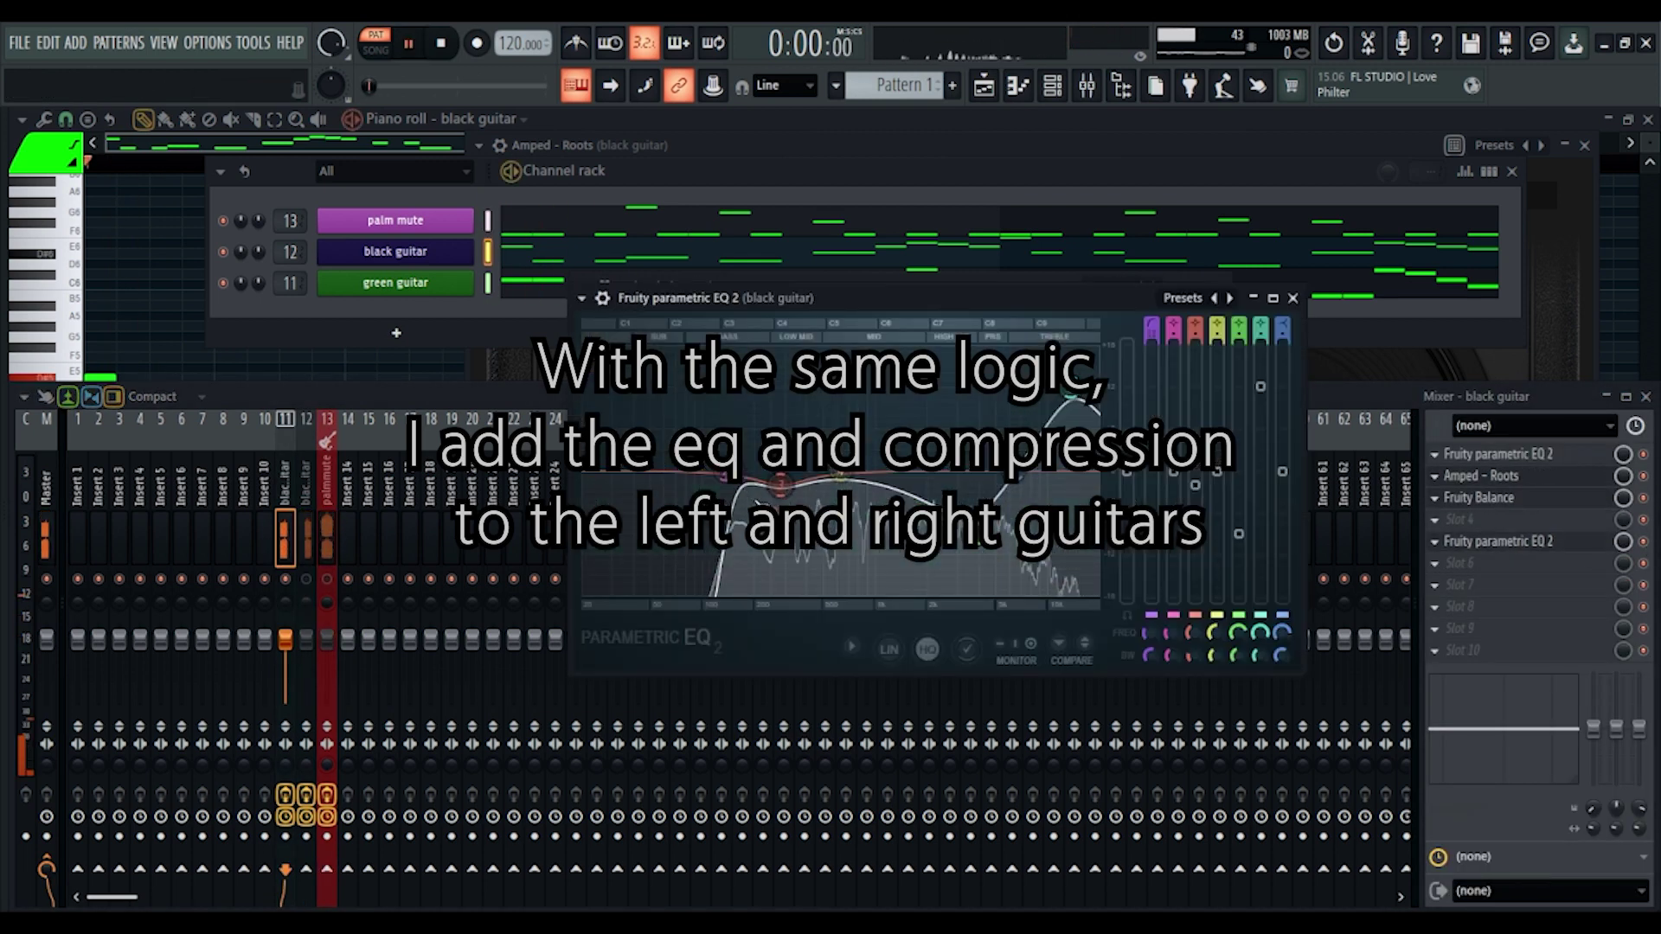
- Retune insert 11's copied EQ by resetting band 3, easing band 5's cut, boosting band 6 and raising band 7 to 4.2 dB
right_click(1196, 471)
left_click(1242, 486)
left_click_drag(975, 533, 975, 513)
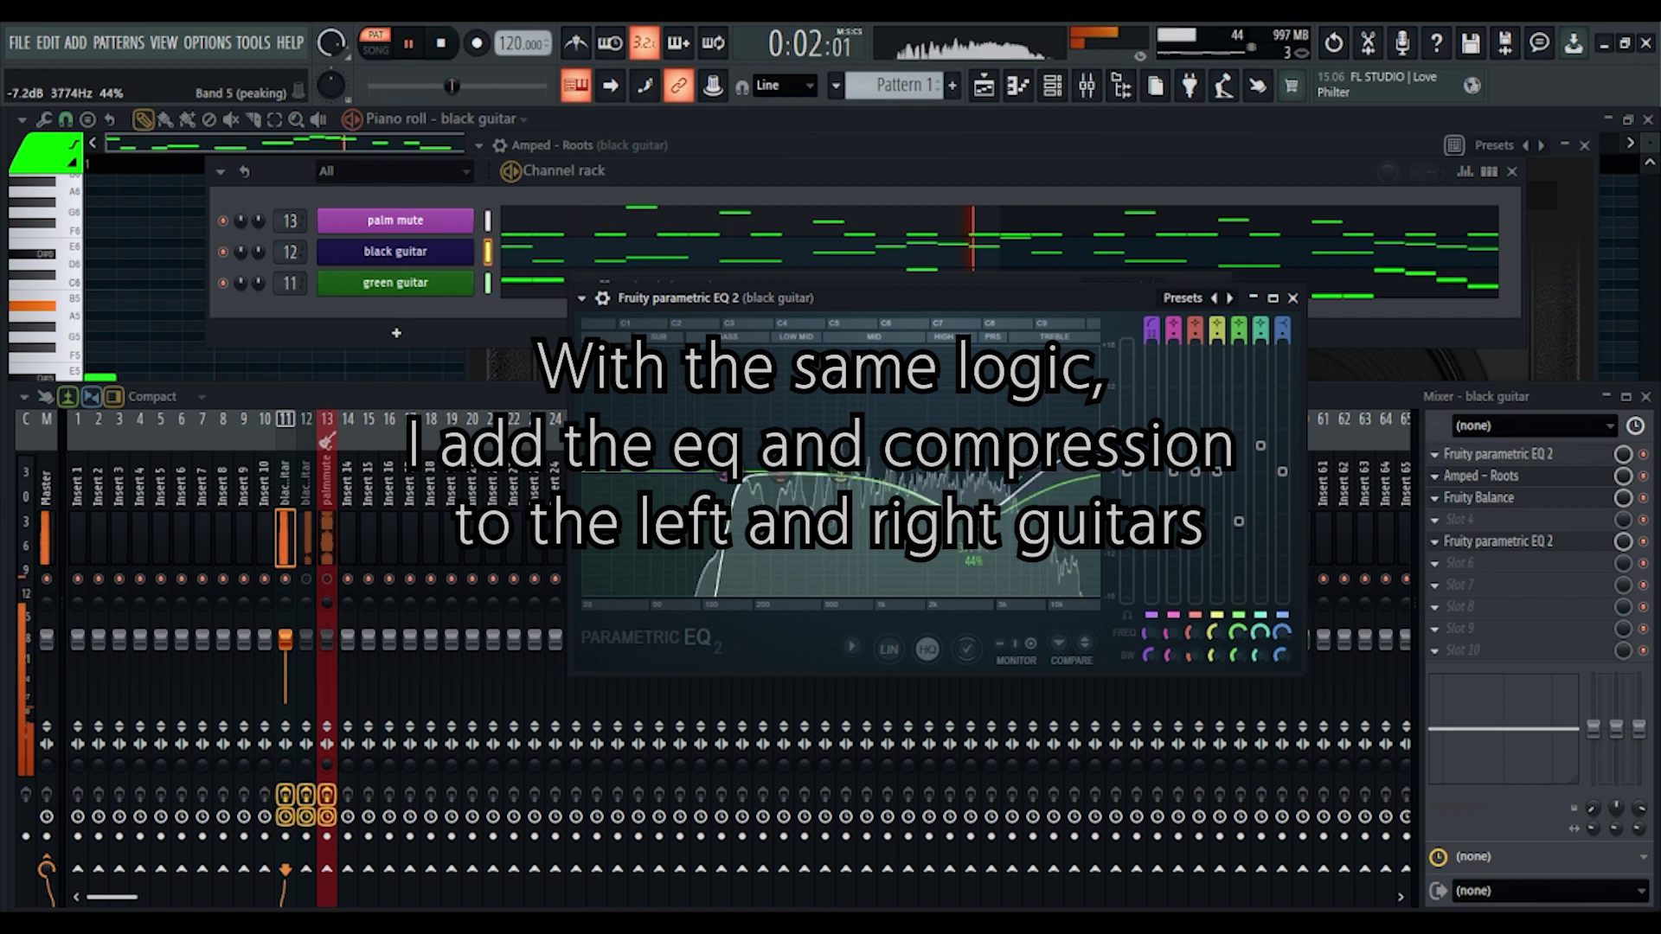
mouse_move(1073, 389)
left_mouse_down()
mouse_move(1073, 348)
mouse_move(1050, 349)
mouse_move(1058, 367)
left_mouse_up()
left_click_drag(1024, 471, 1024, 441)
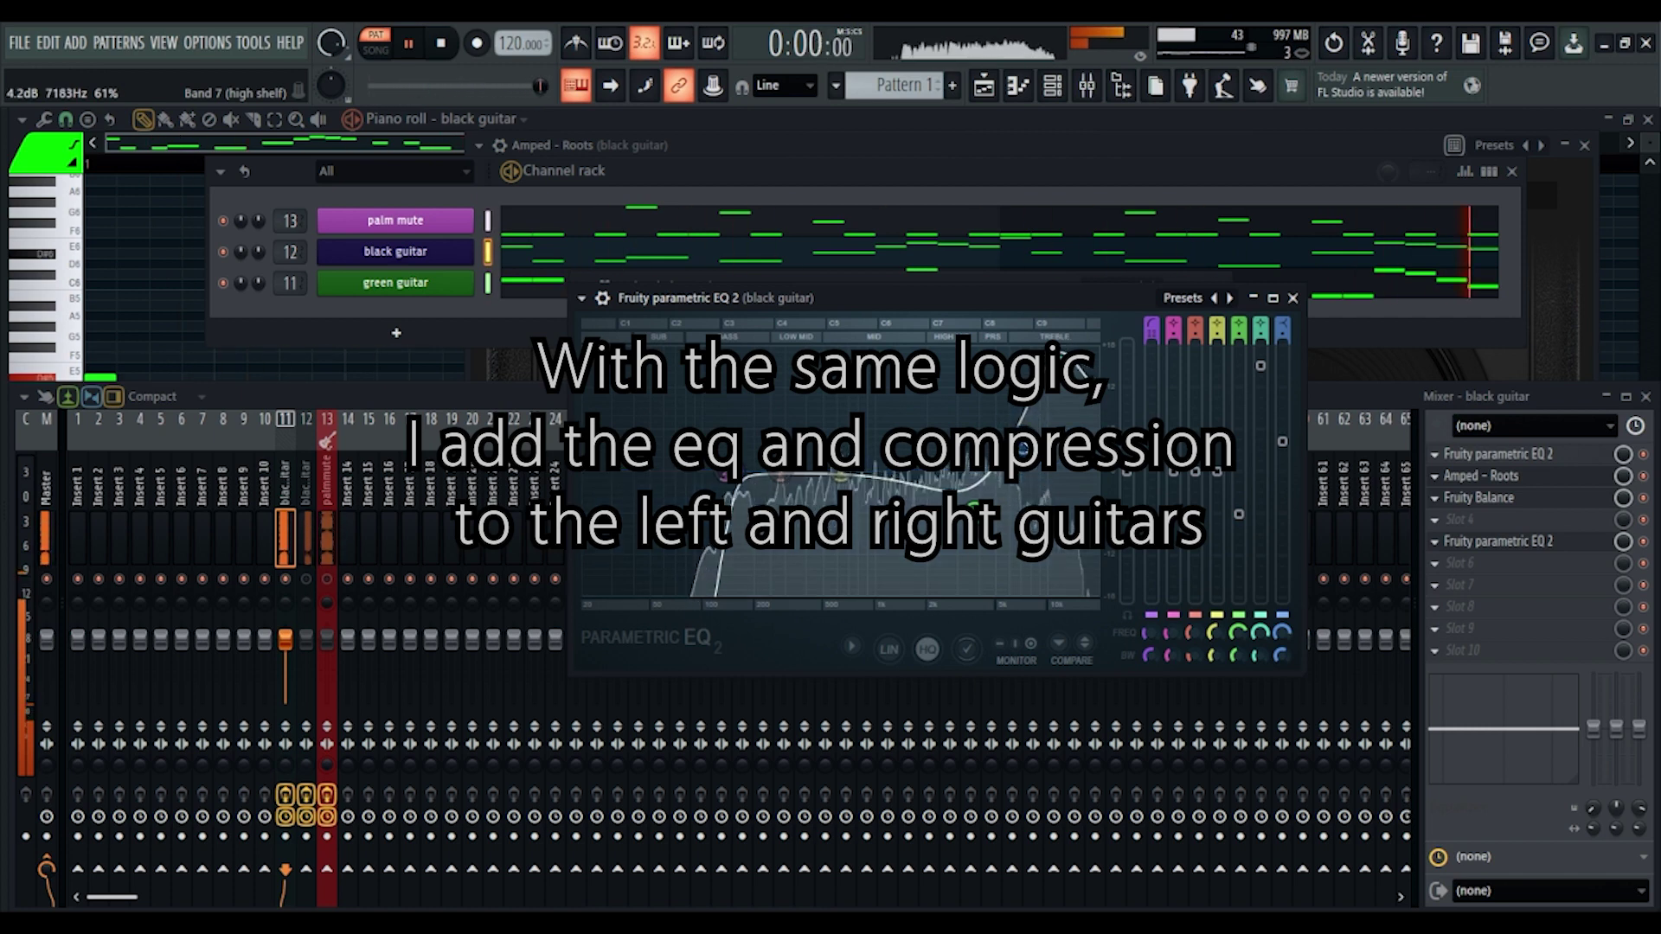
left_click_drag(1057, 367, 1055, 374)
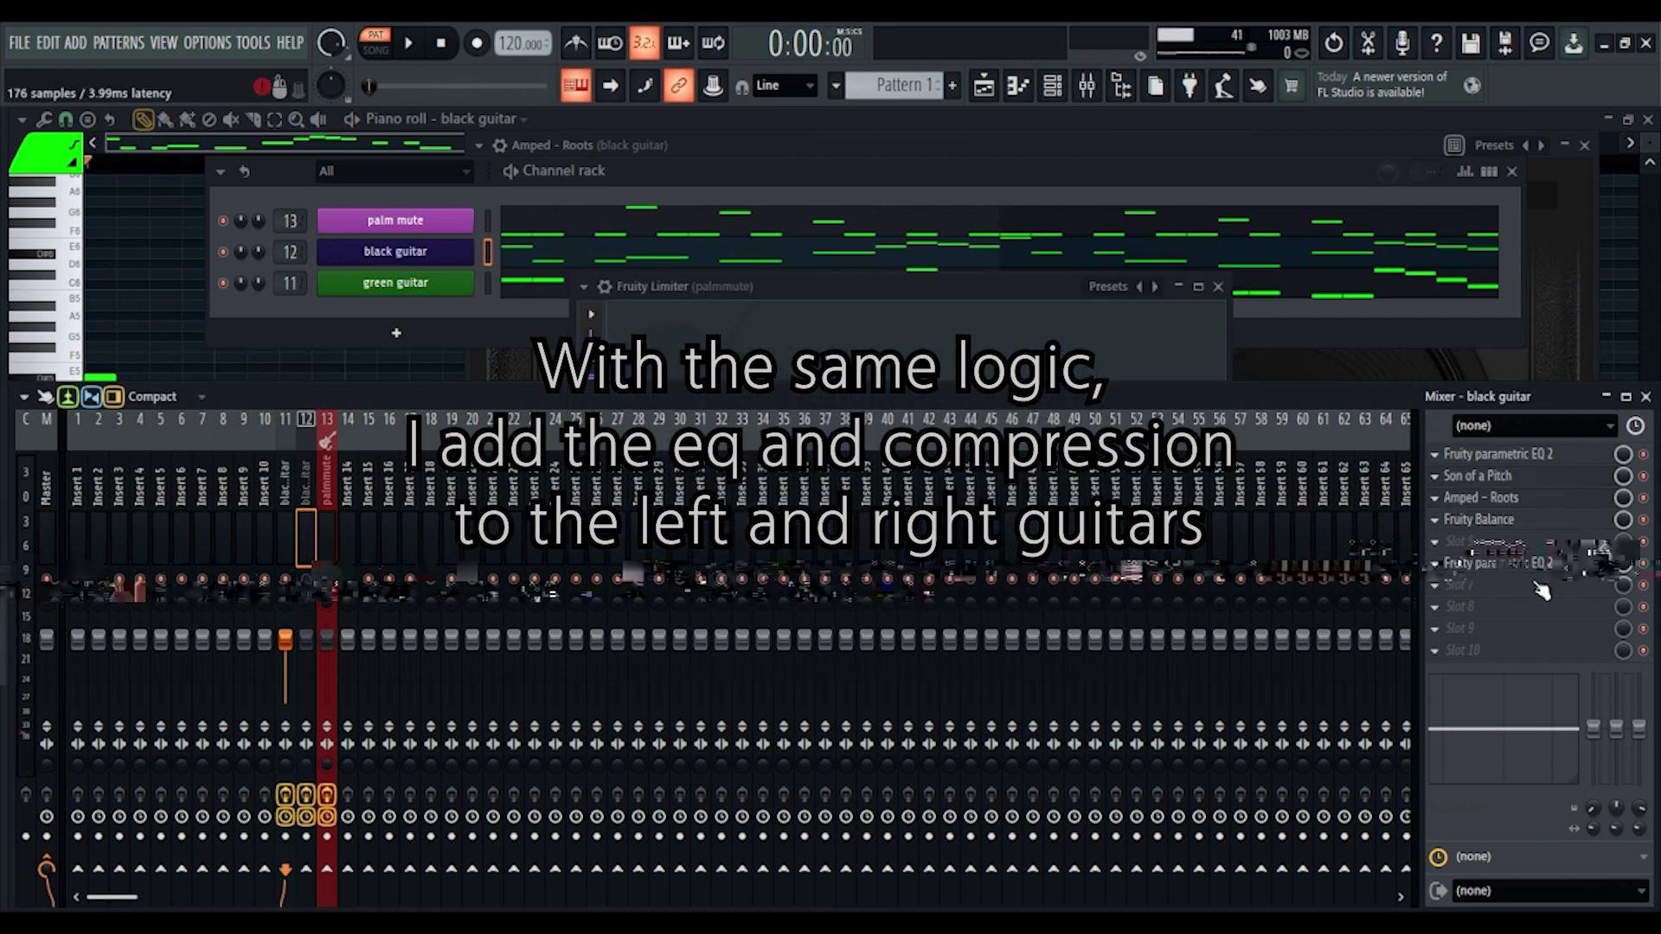
- Copy the Maximus compressor from insert 12 onto the insert 11 guitar track
left_click(1436, 519)
left_click_drag(1462, 524, 285, 526)
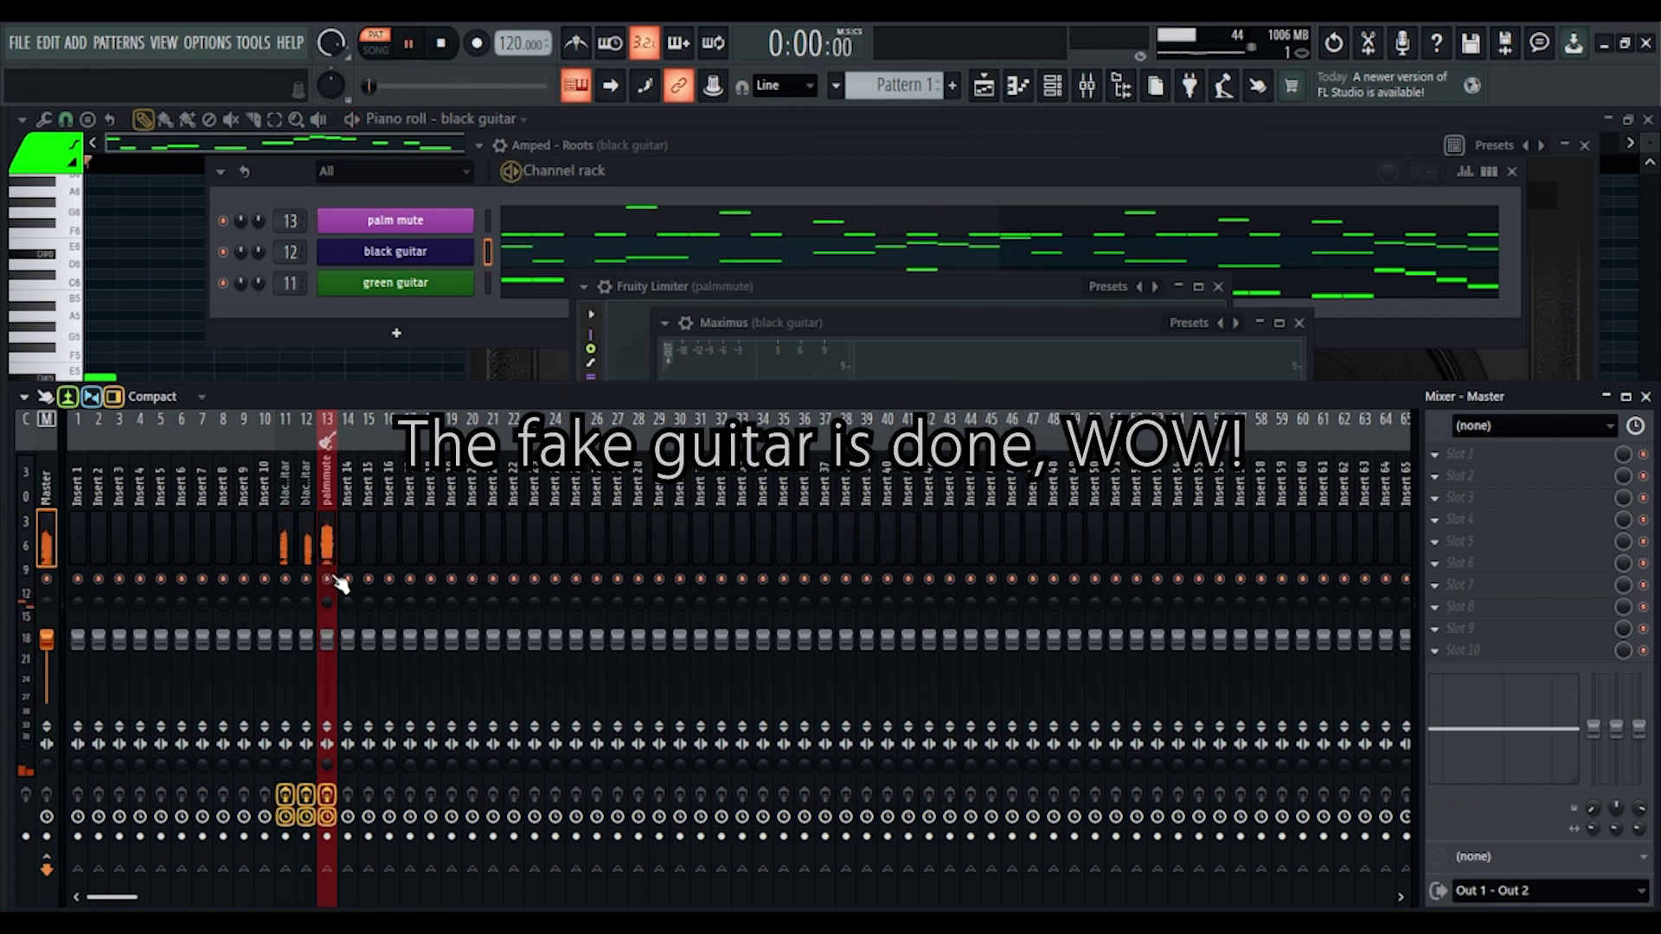
left_click(331, 546)
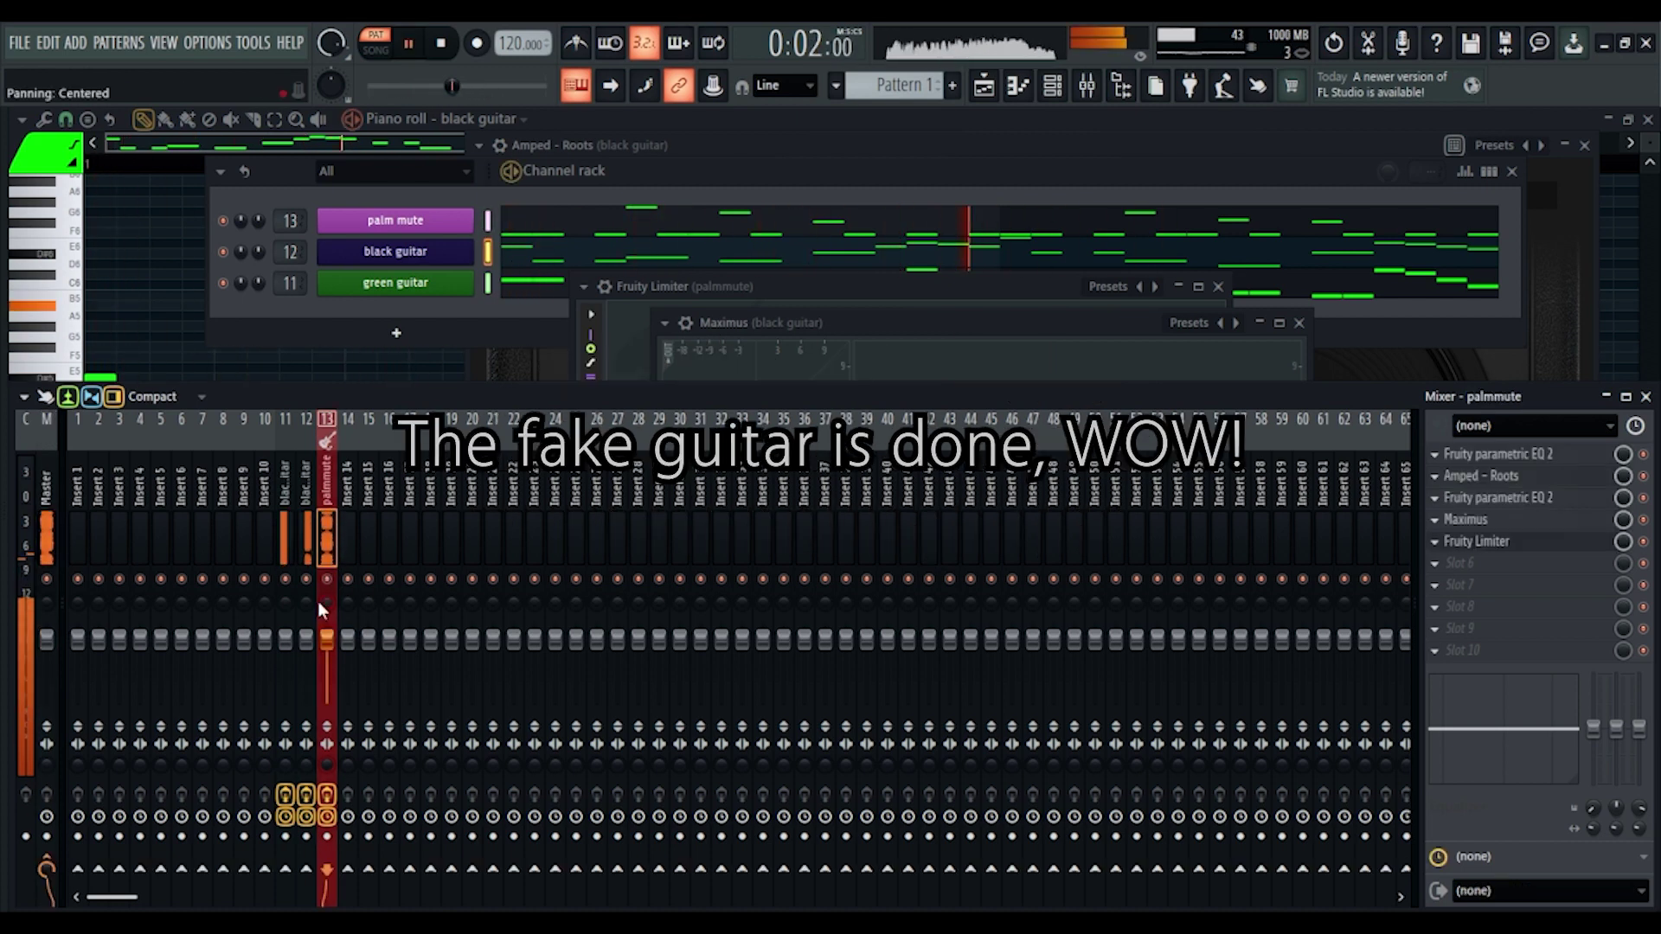
left_click(306, 533)
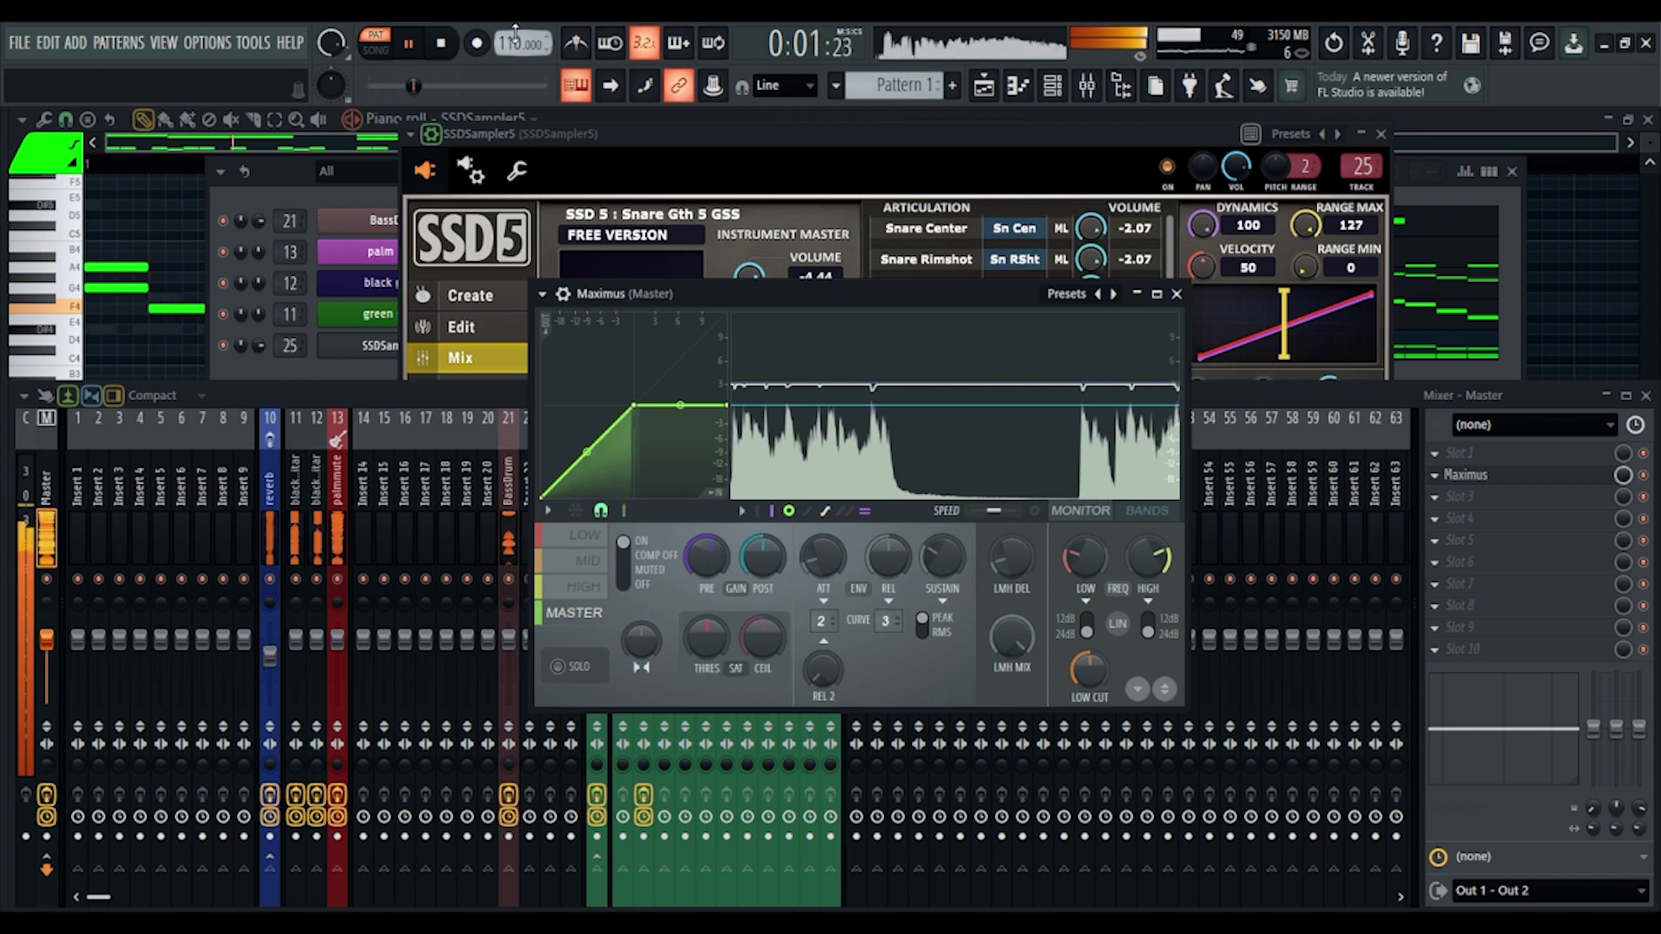
- Close the master track's Maximus window and the SSDSampler5 drum window
left_click(1176, 294)
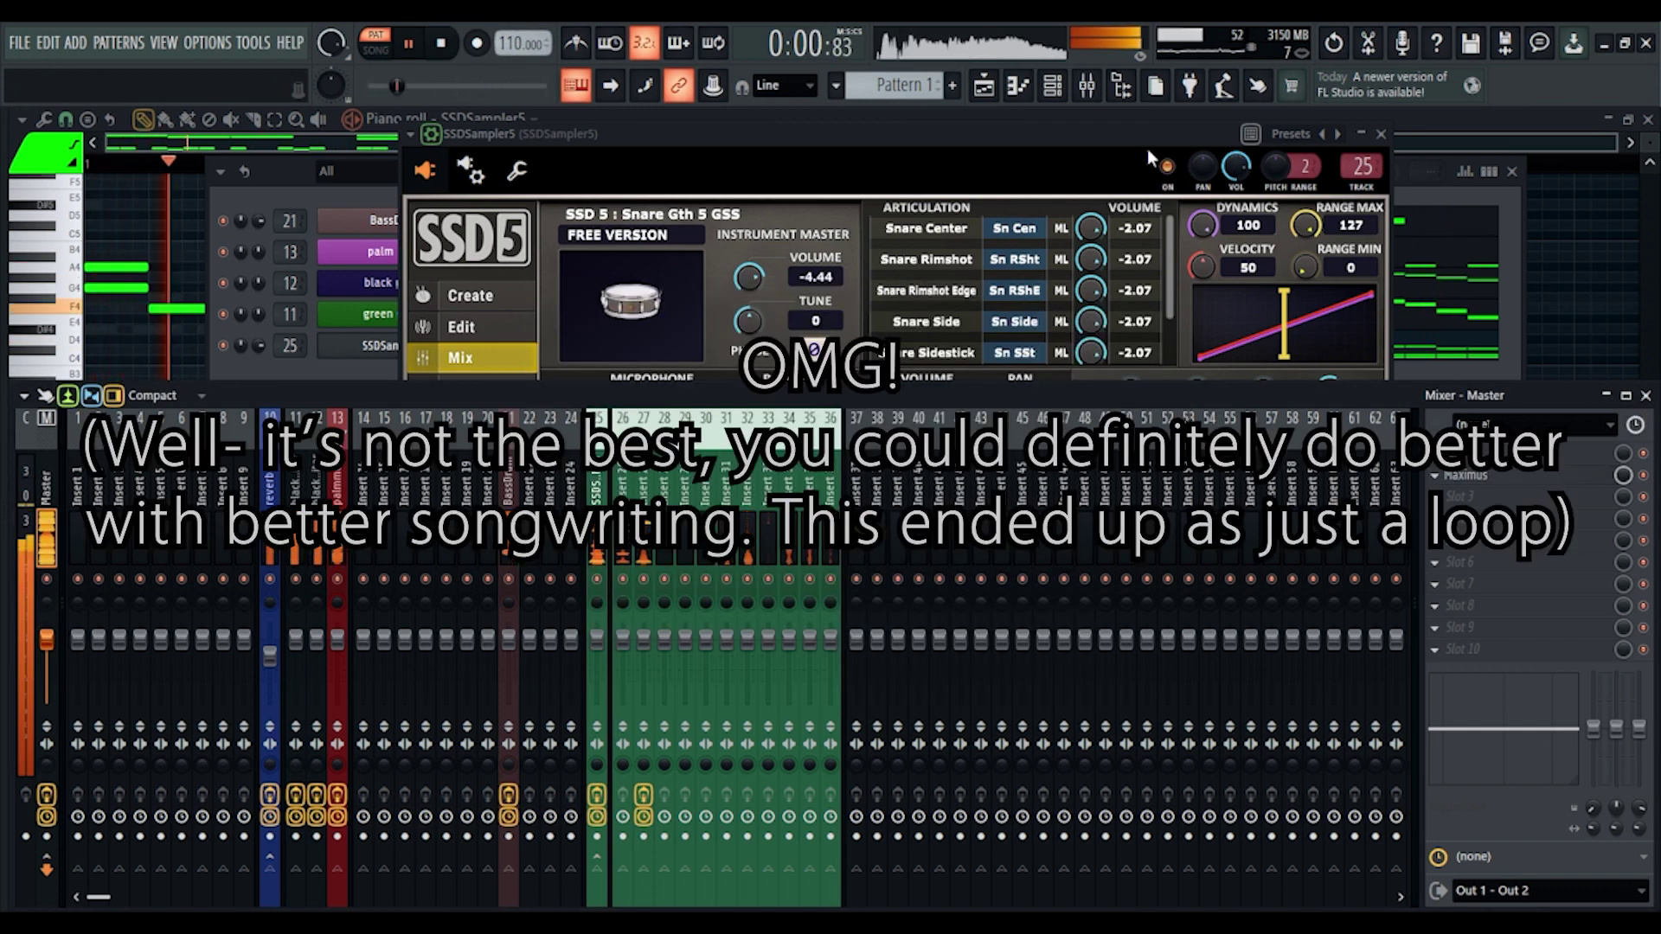
left_click(1281, 166)
left_click(1381, 134)
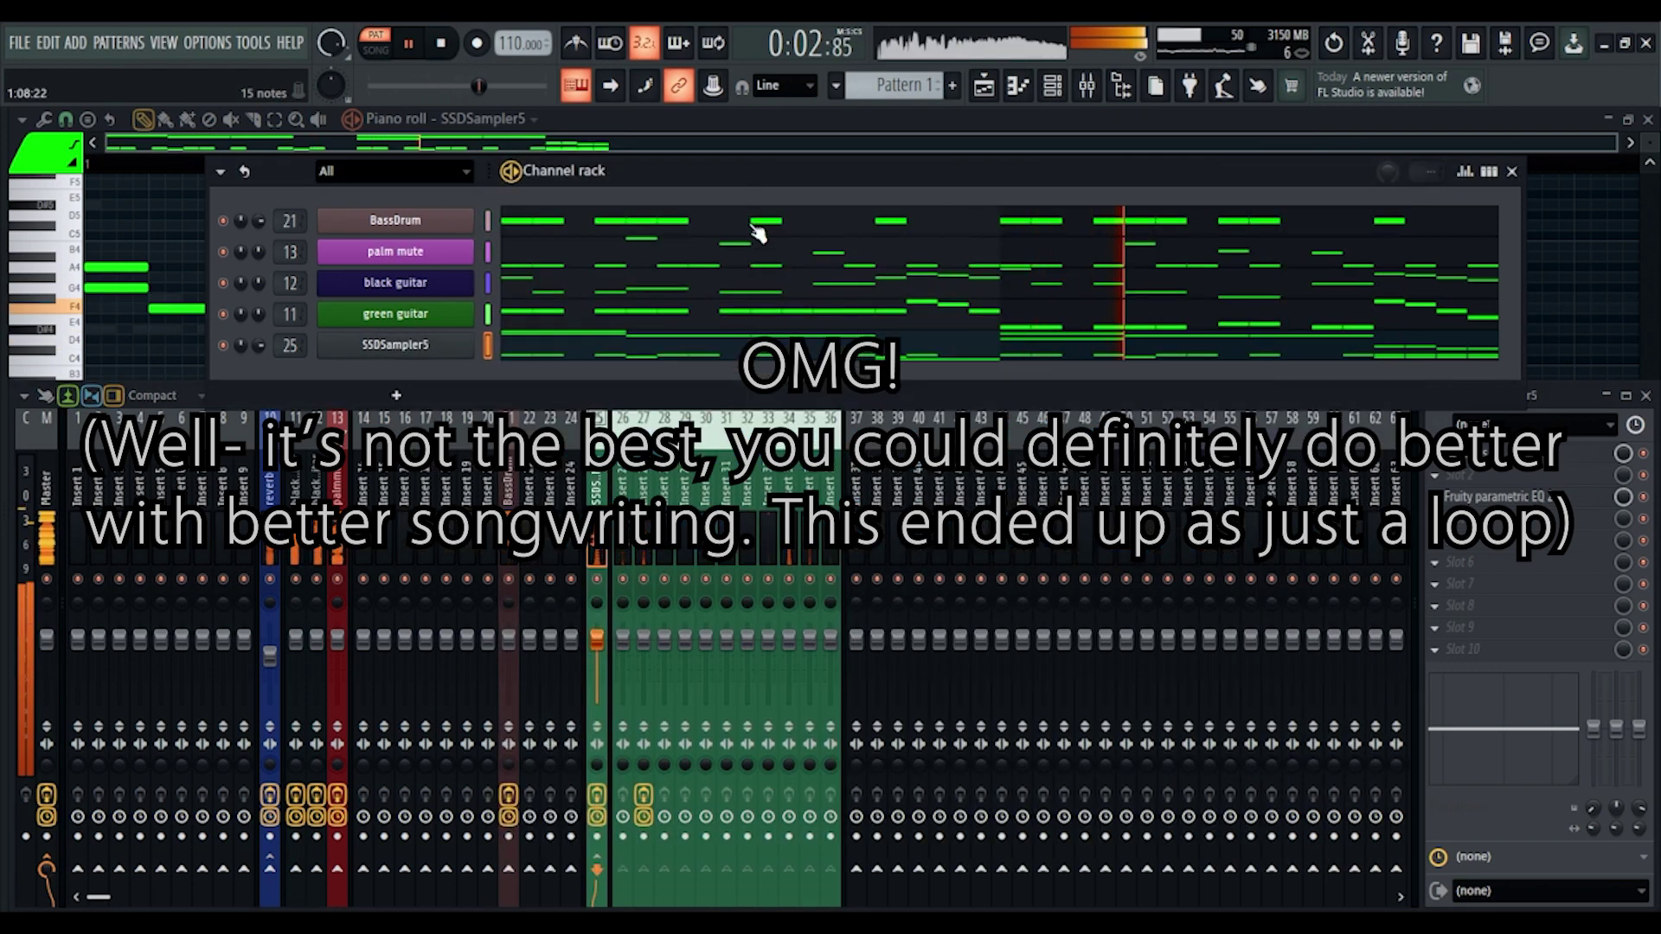
- Select the SSDSampler5 channel and move it up the channel rack to directly below BassDrum
left_click(490, 346)
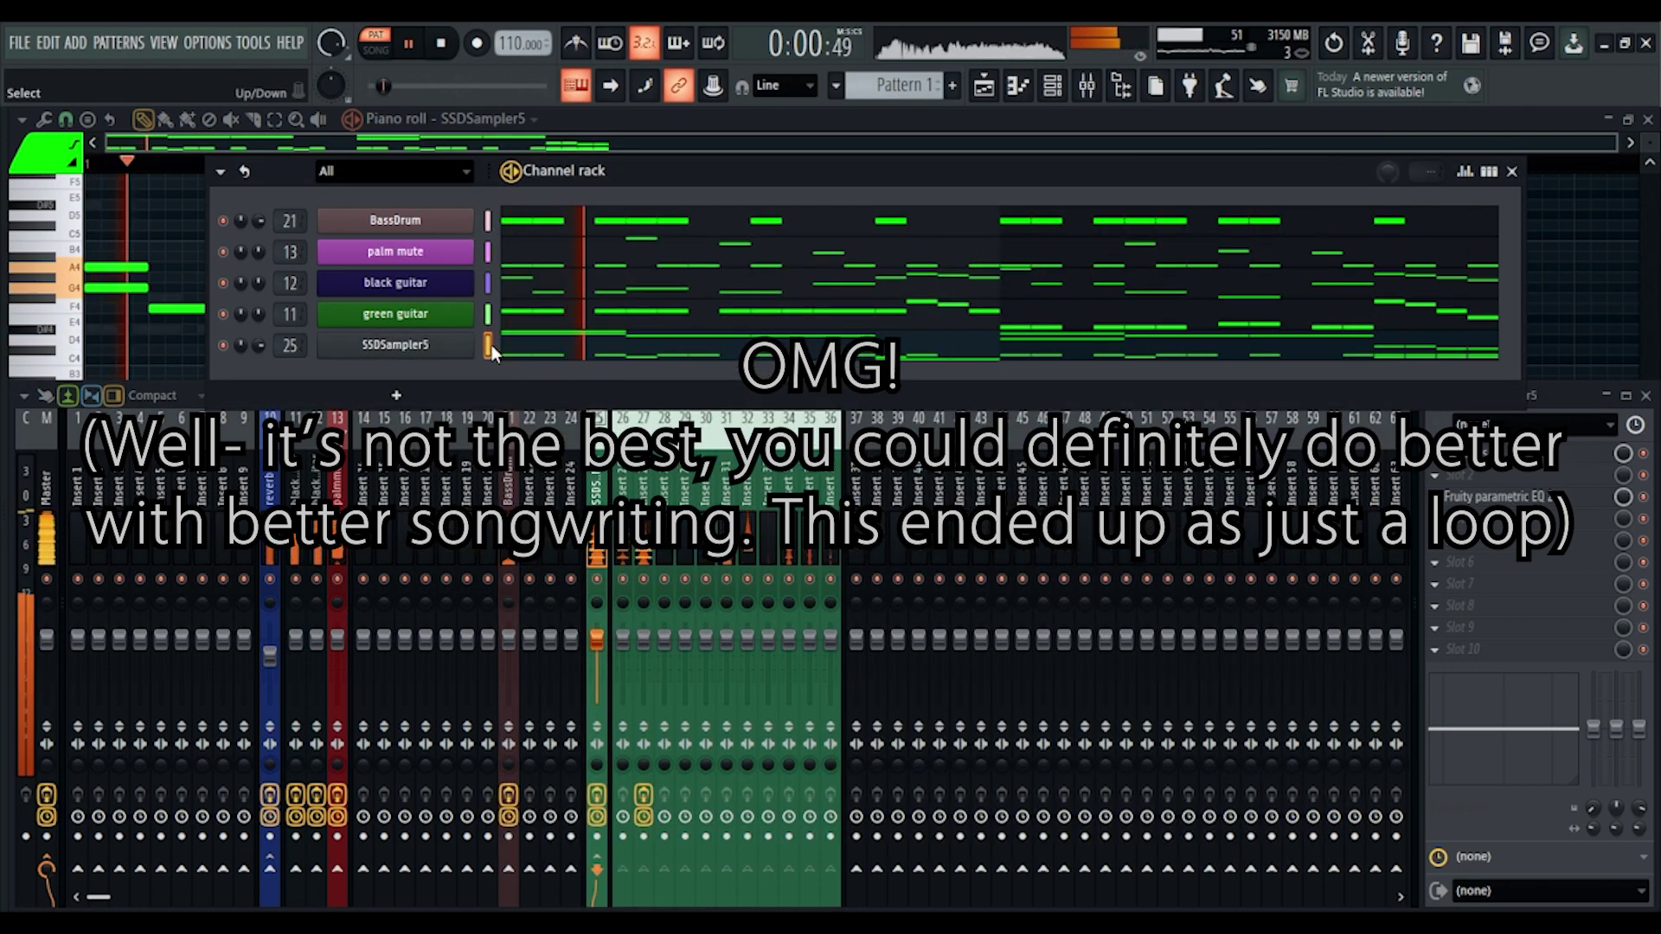
key("alt+Up")
key("alt+Up")
key("alt+Up")
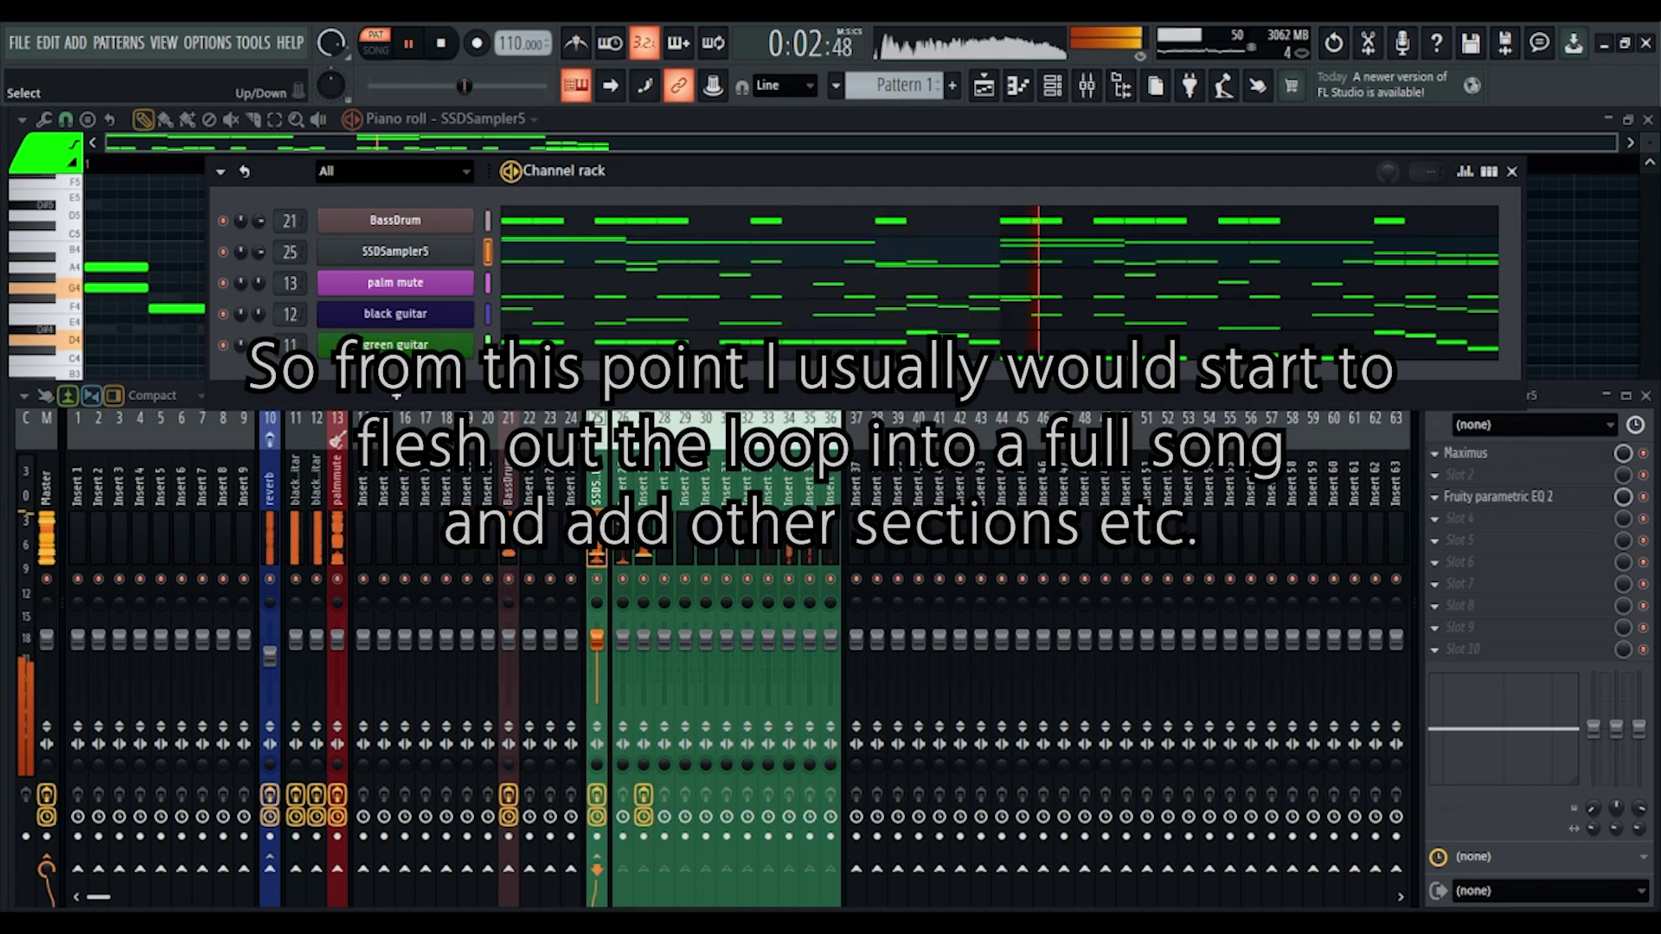
- Examine the drum sampler's mixer inserts, the SSDSampler5 track and the master track while the loop plays
left_click(645, 551)
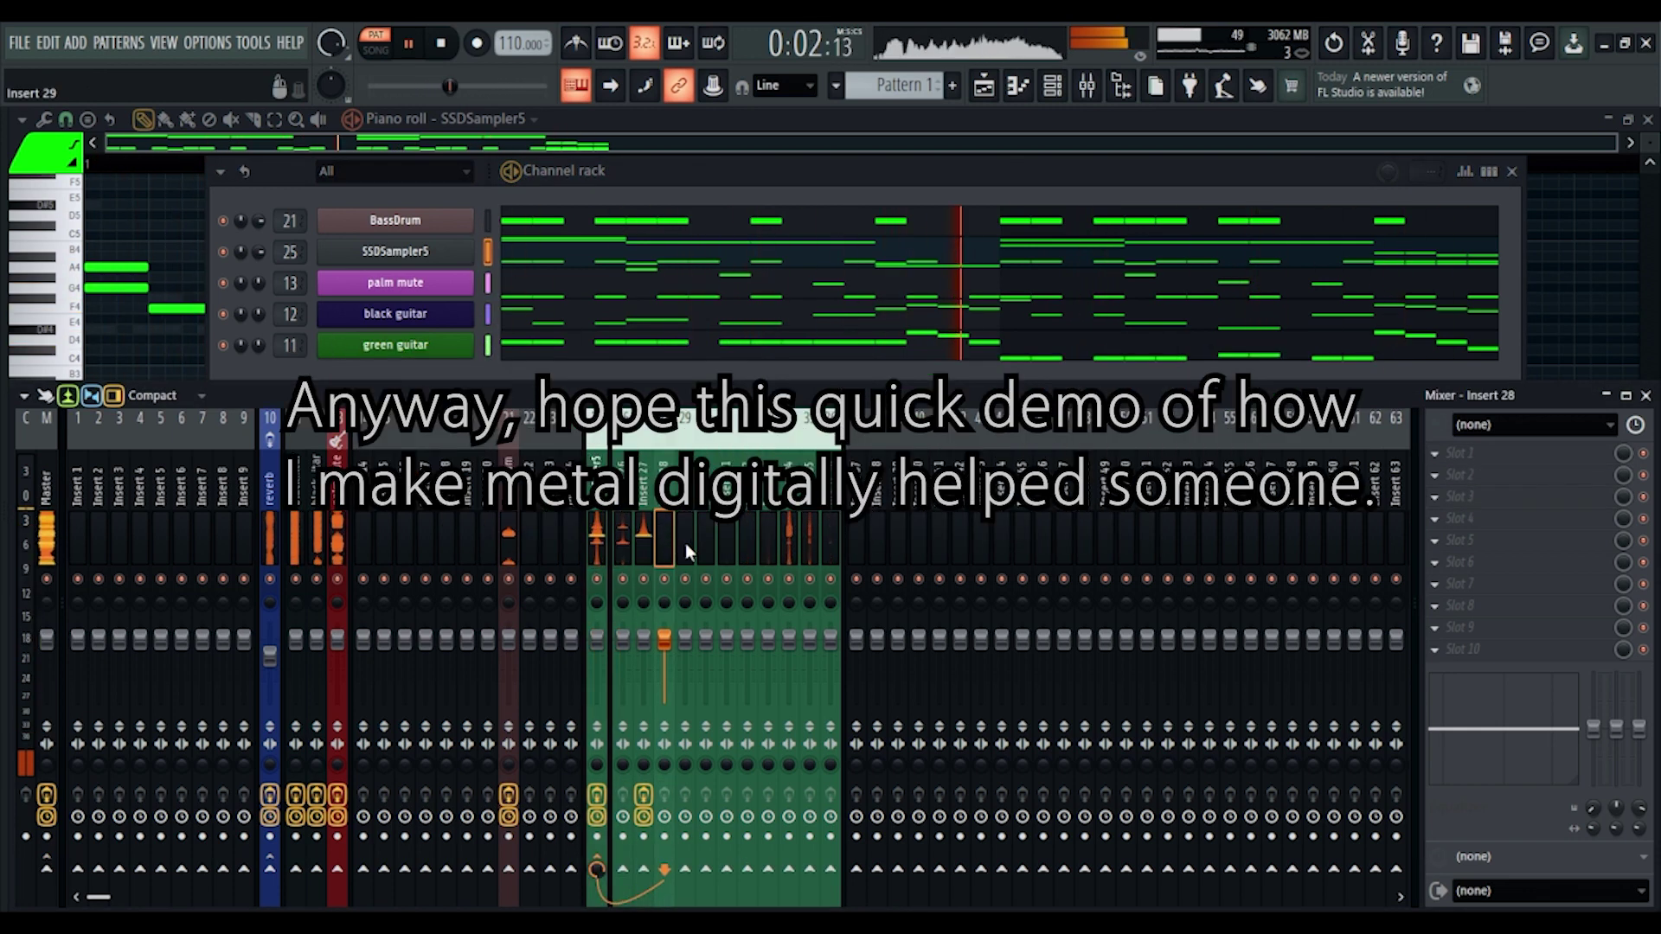
left_click(748, 544)
left_click(768, 553)
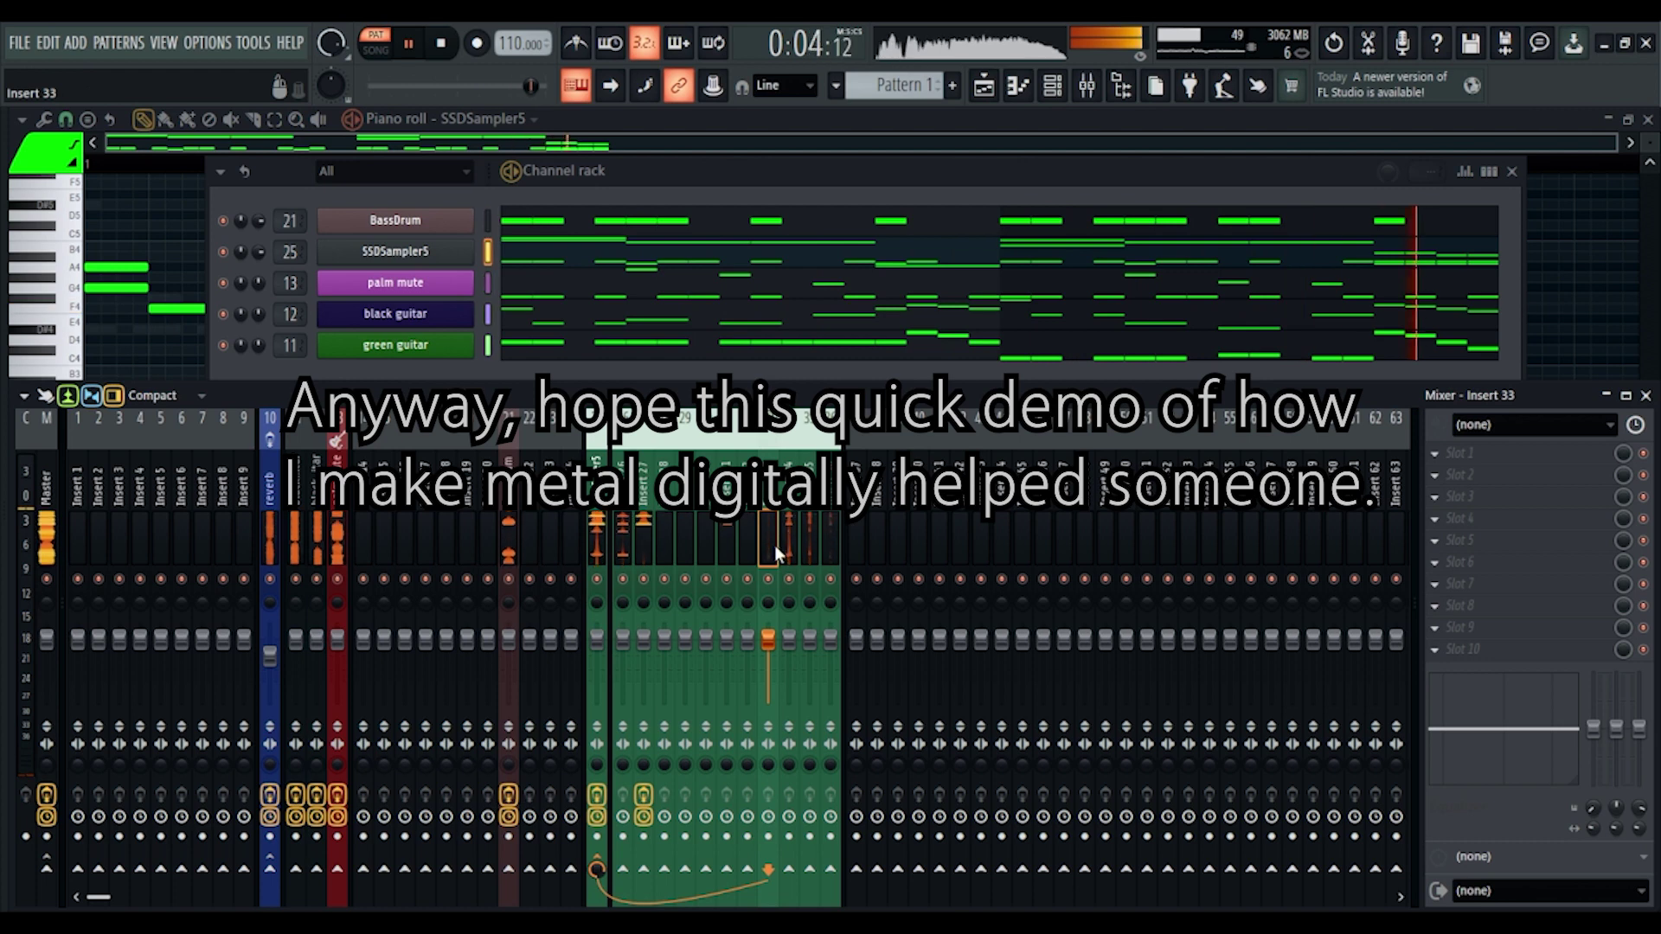
left_click(711, 543)
left_click(643, 545)
left_click(624, 543)
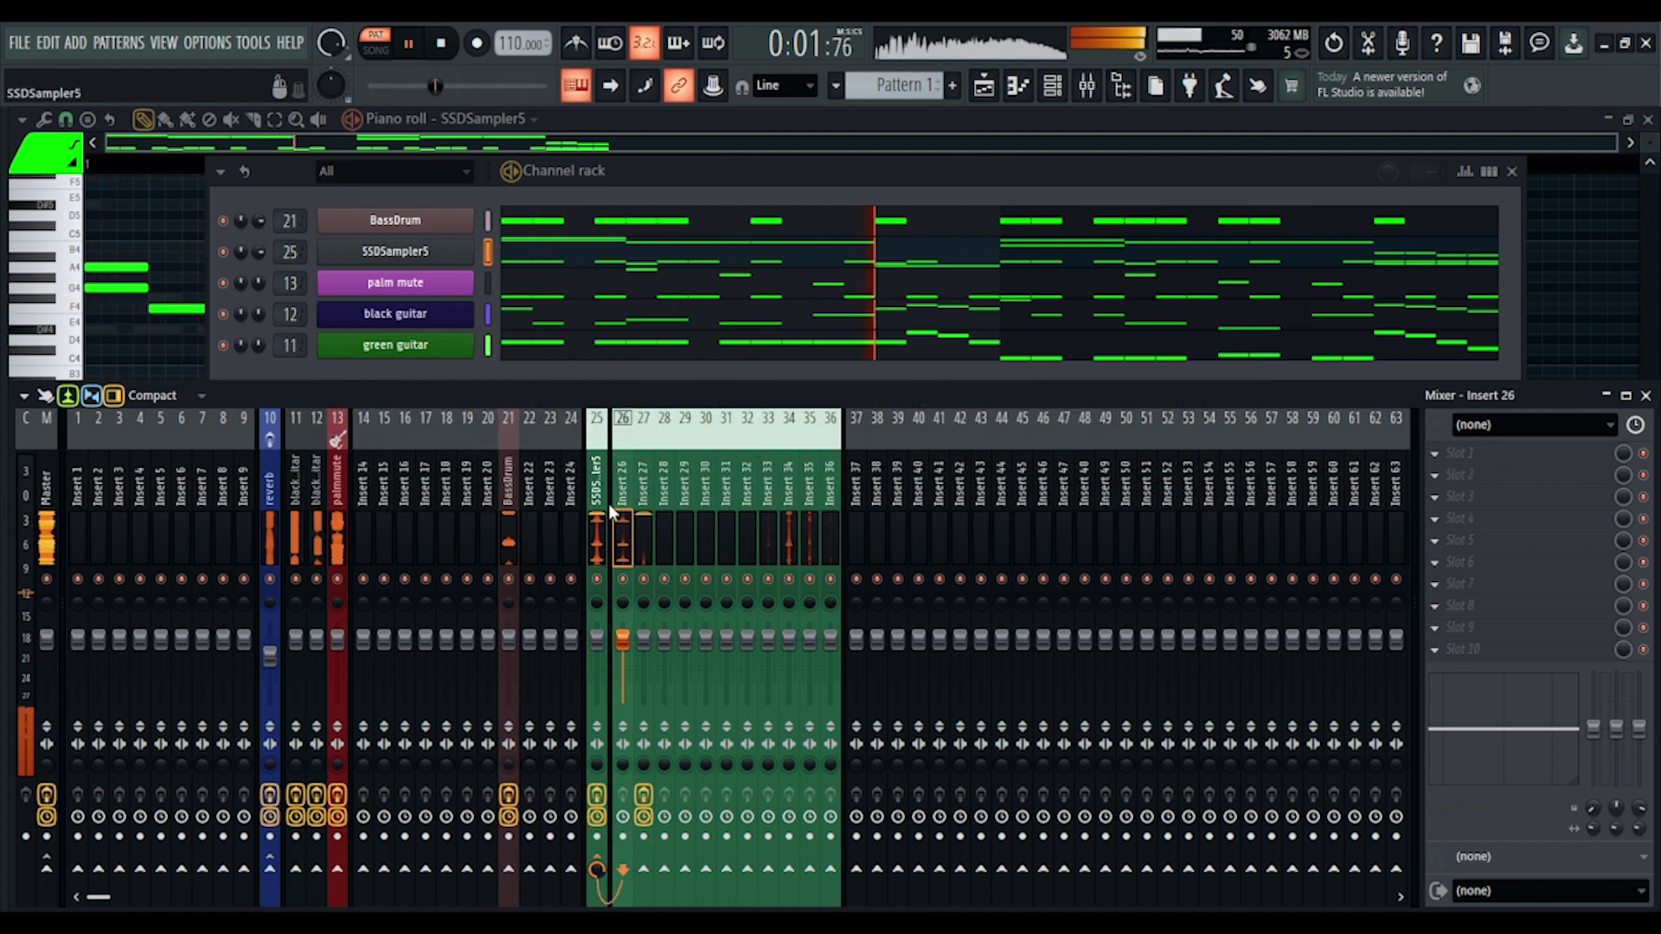
left_click(597, 529)
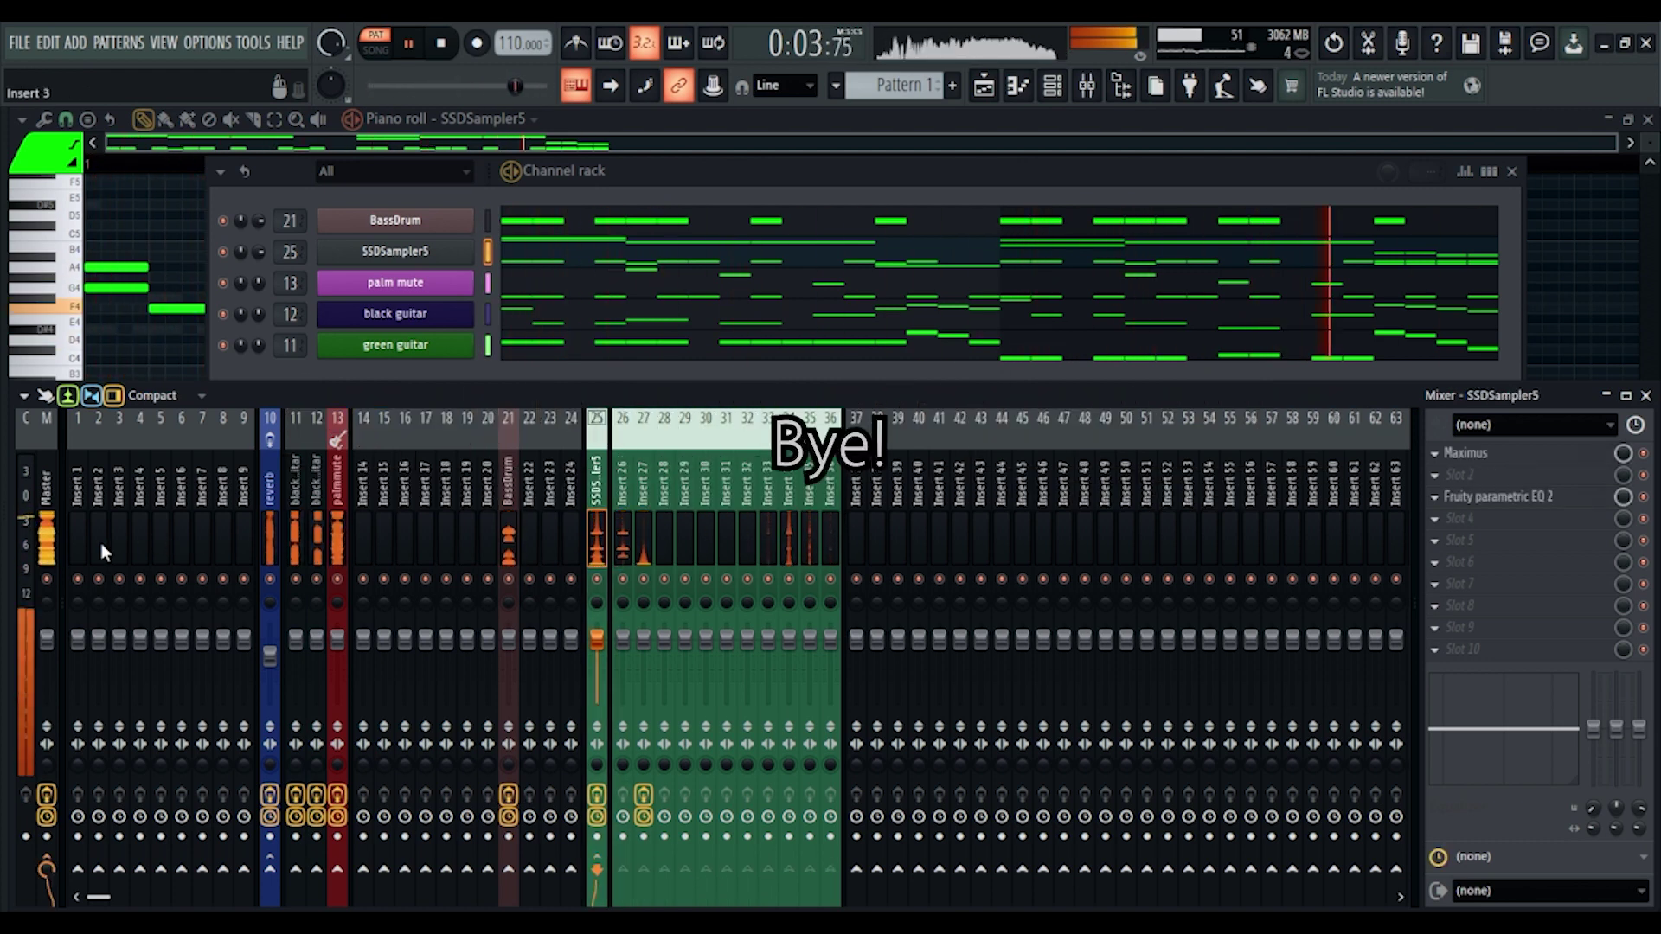
left_click(47, 541)
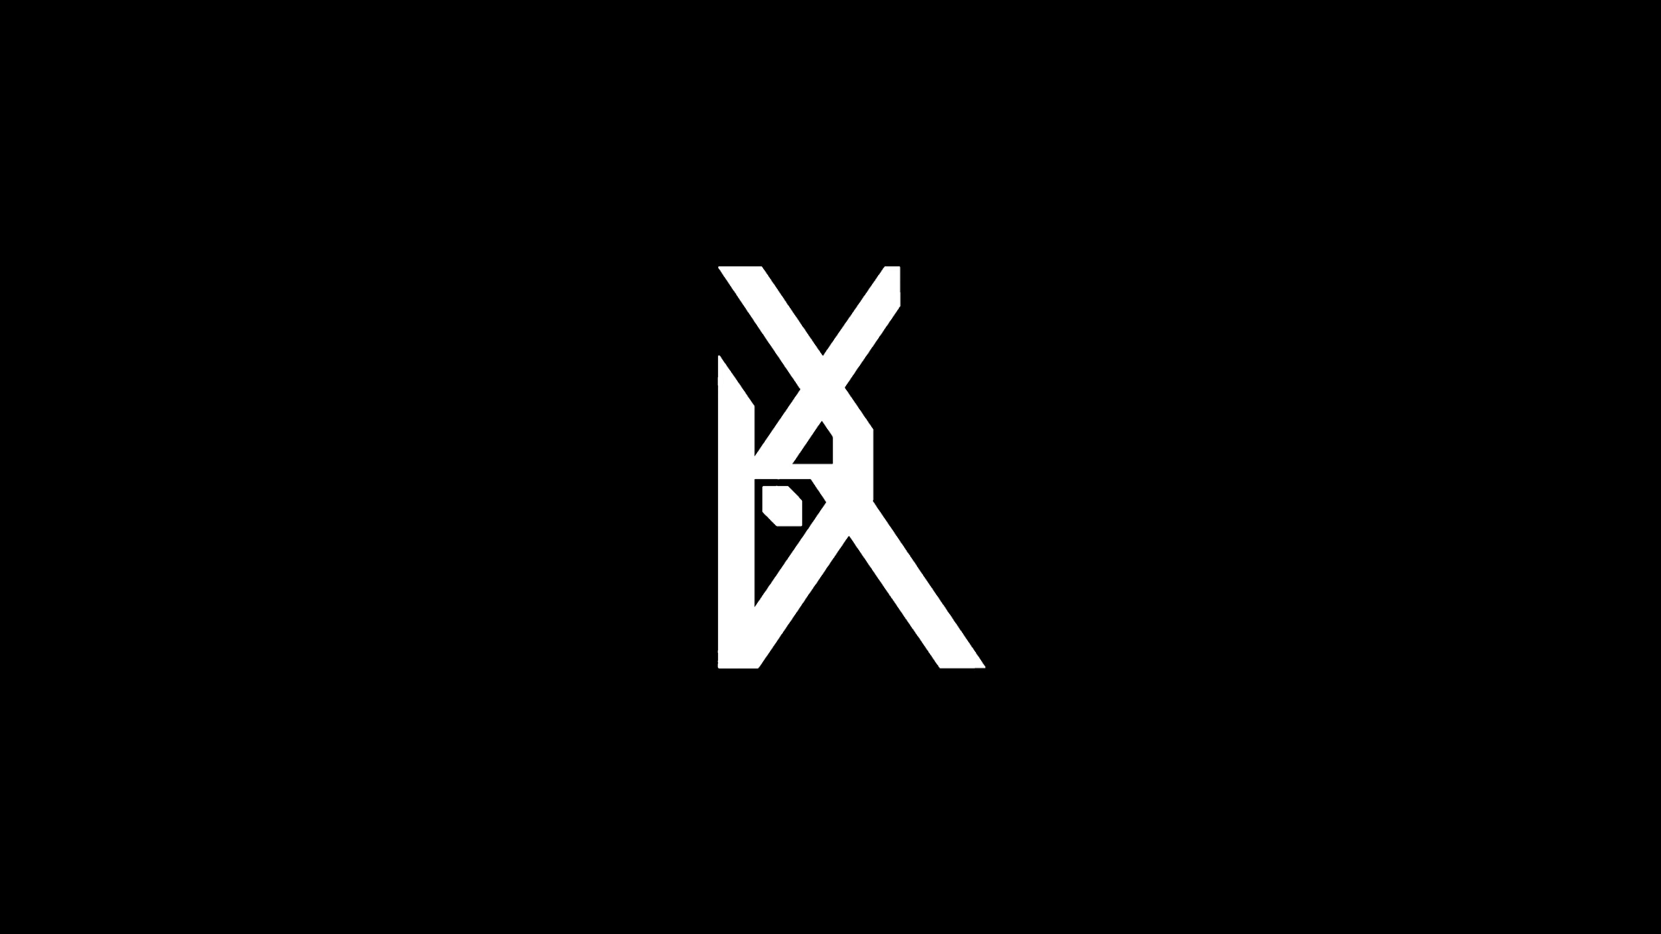